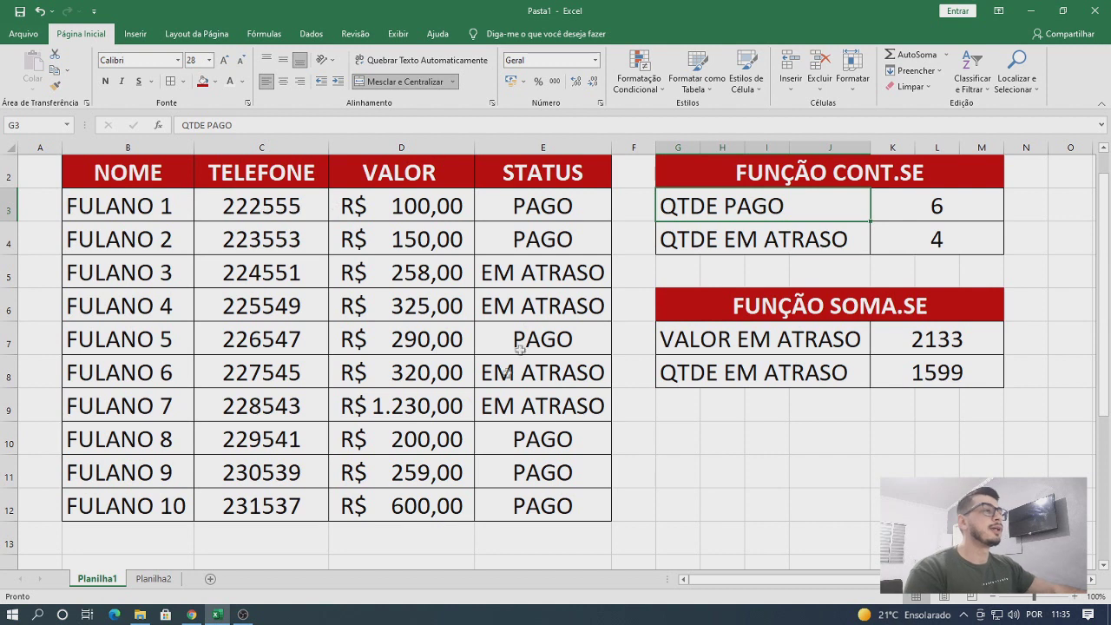
- Review the NOME, TELEFONE, VALOR and STATUS columns of the client table, including an EM ATRASO entry
left_click_drag(182, 205, 173, 507)
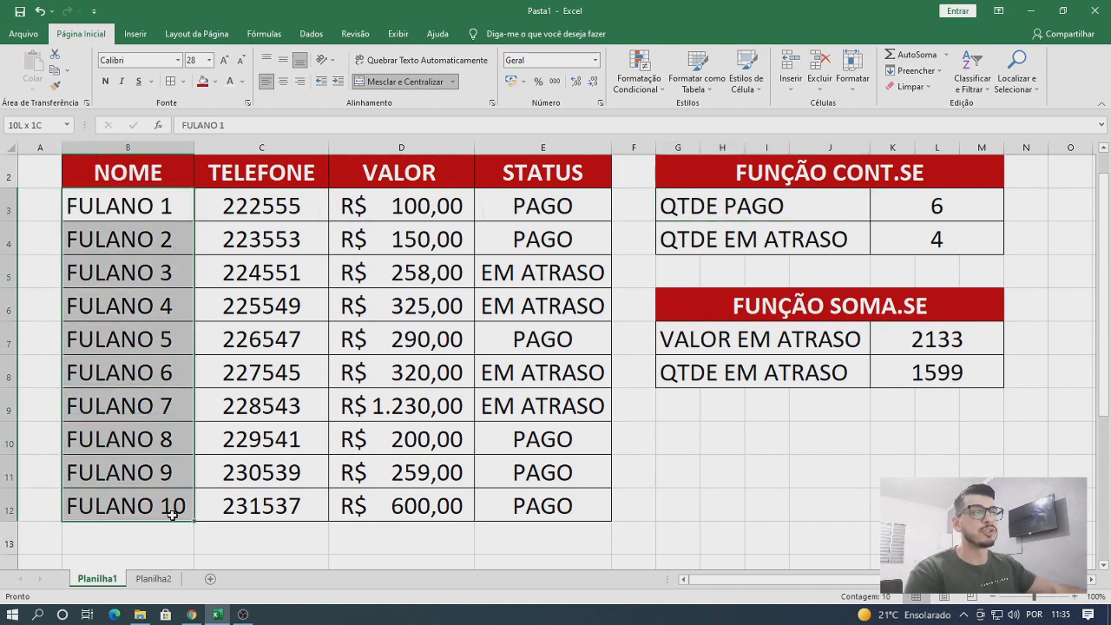
left_click(293, 205)
left_click_drag(284, 171, 167, 482)
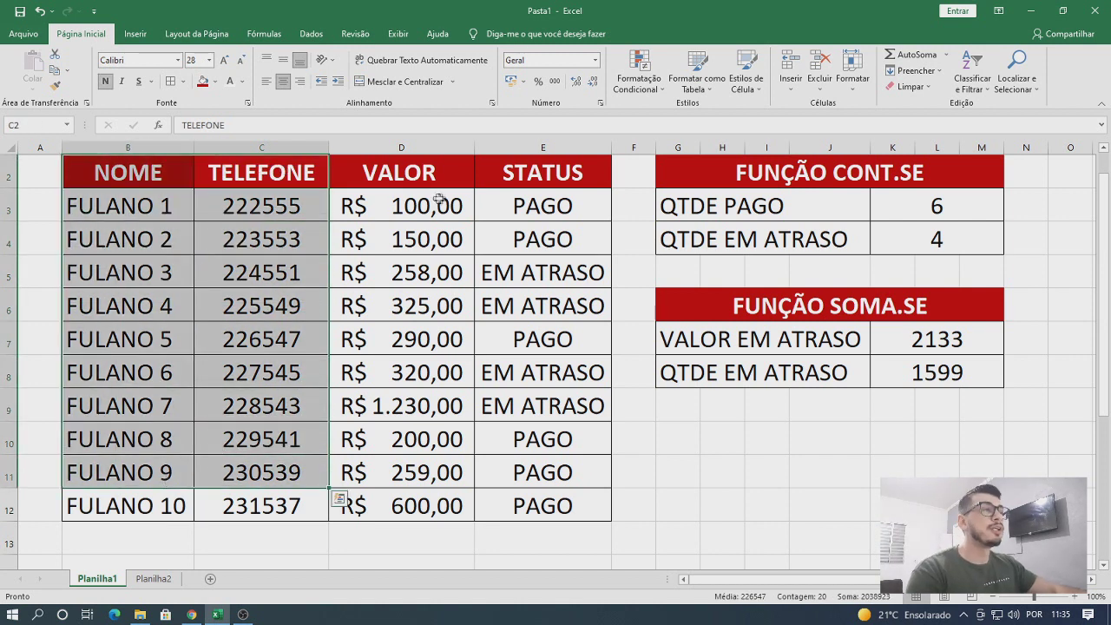
left_click(446, 161)
left_click(560, 168)
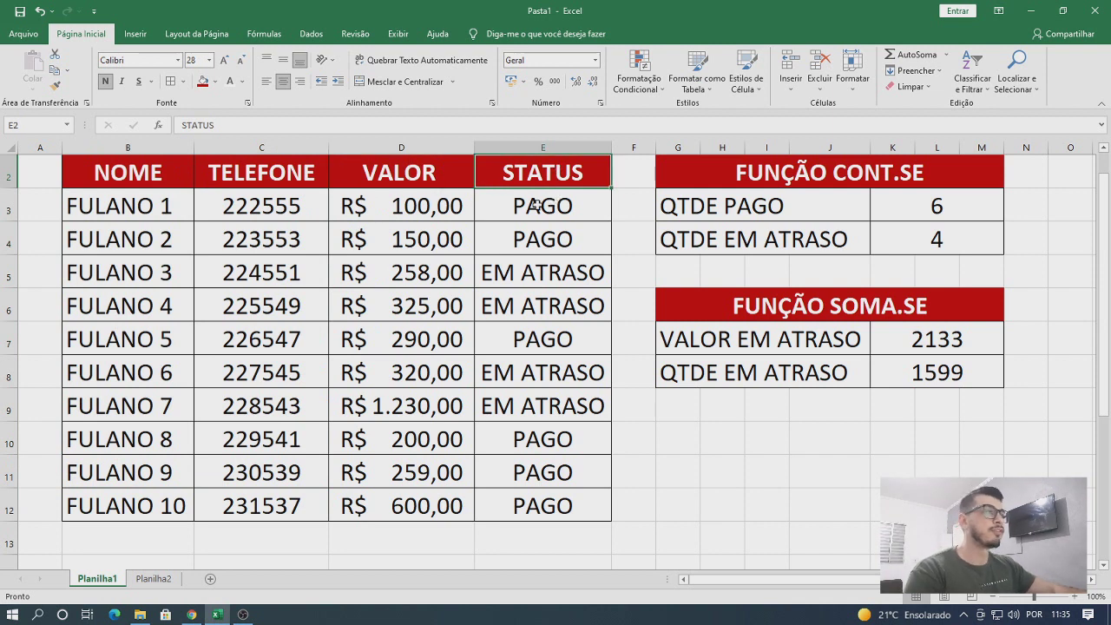
left_click(572, 278)
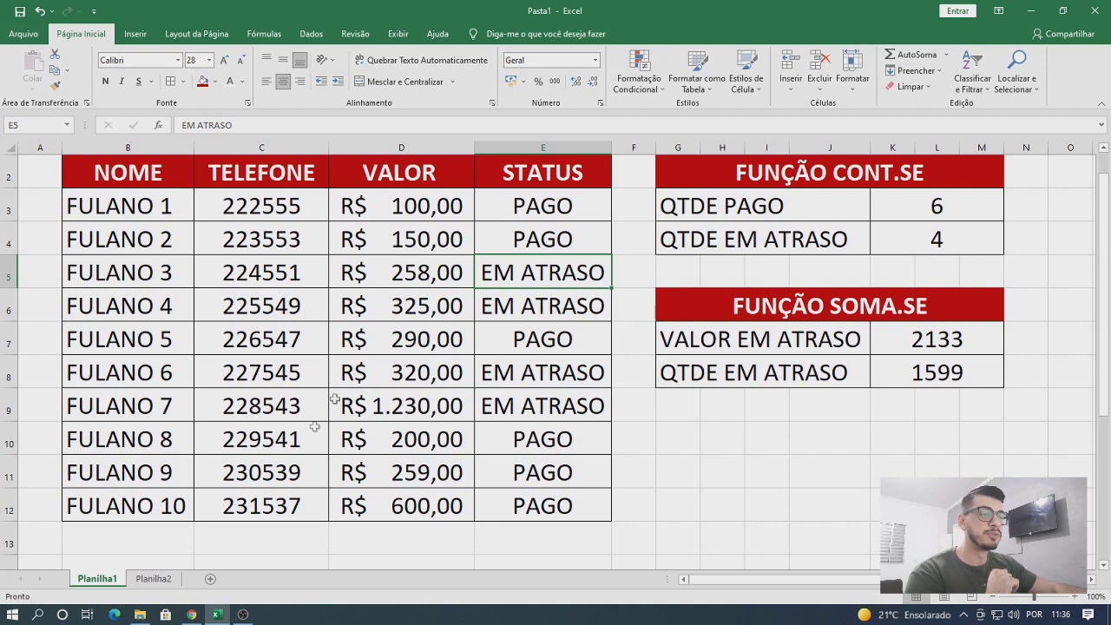
- Open the Planilha2 sheet and auto-fit column E to its function names
left_click(153, 579)
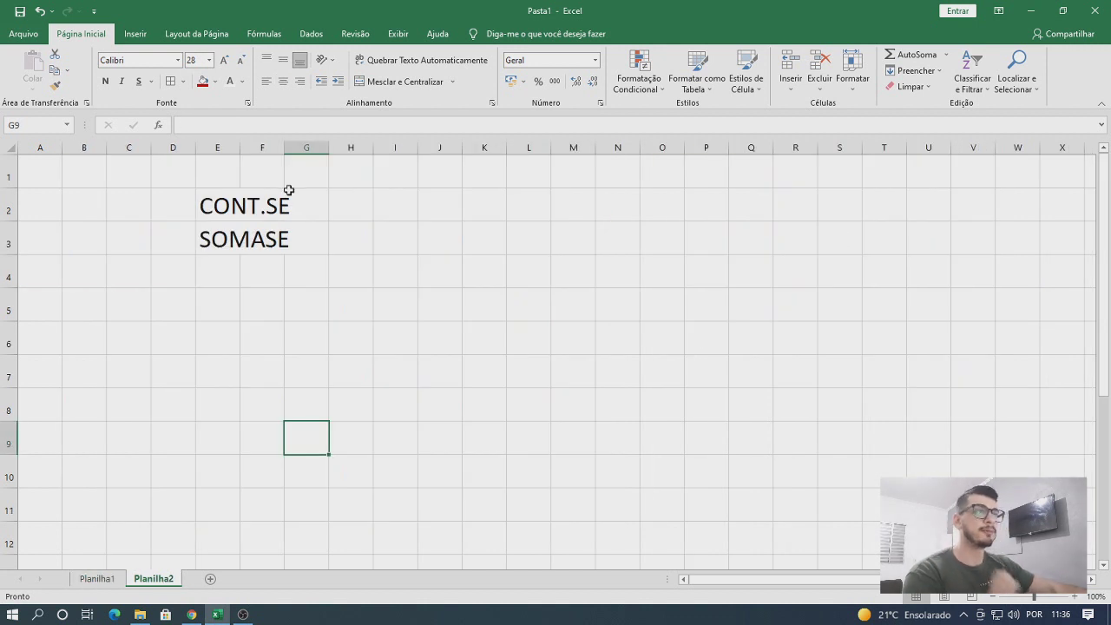
left_click(266, 219)
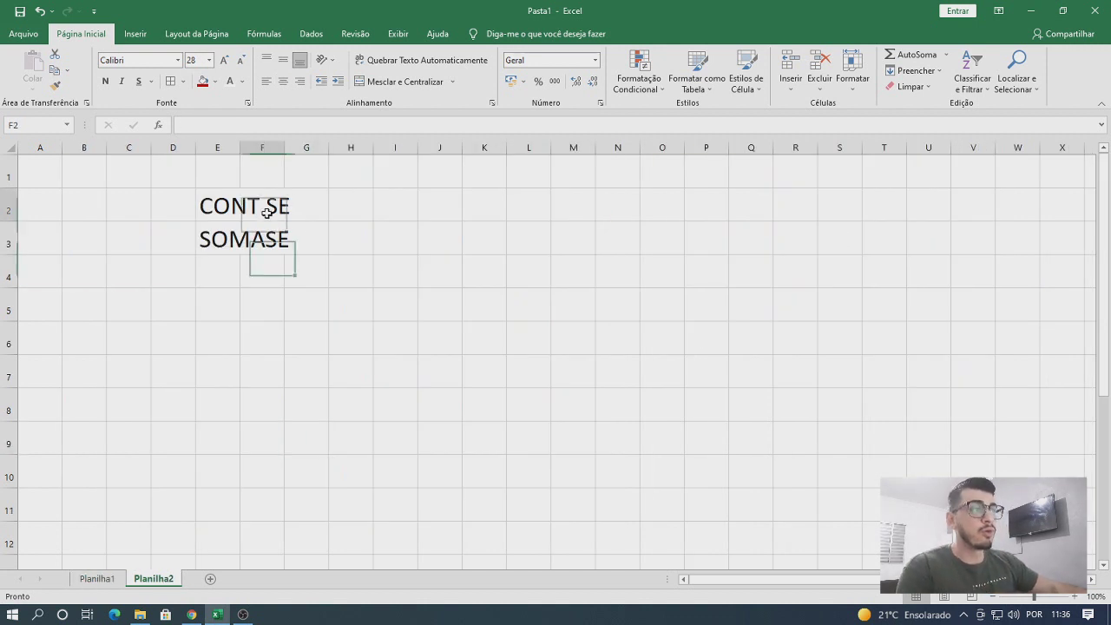
double_click(240, 148)
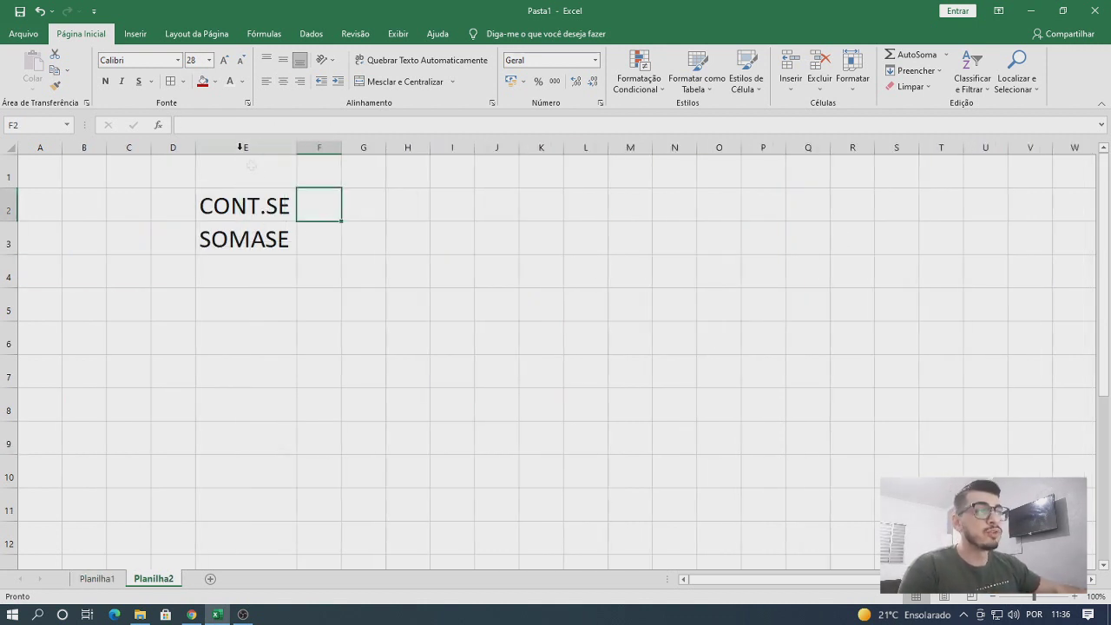
left_click(279, 206)
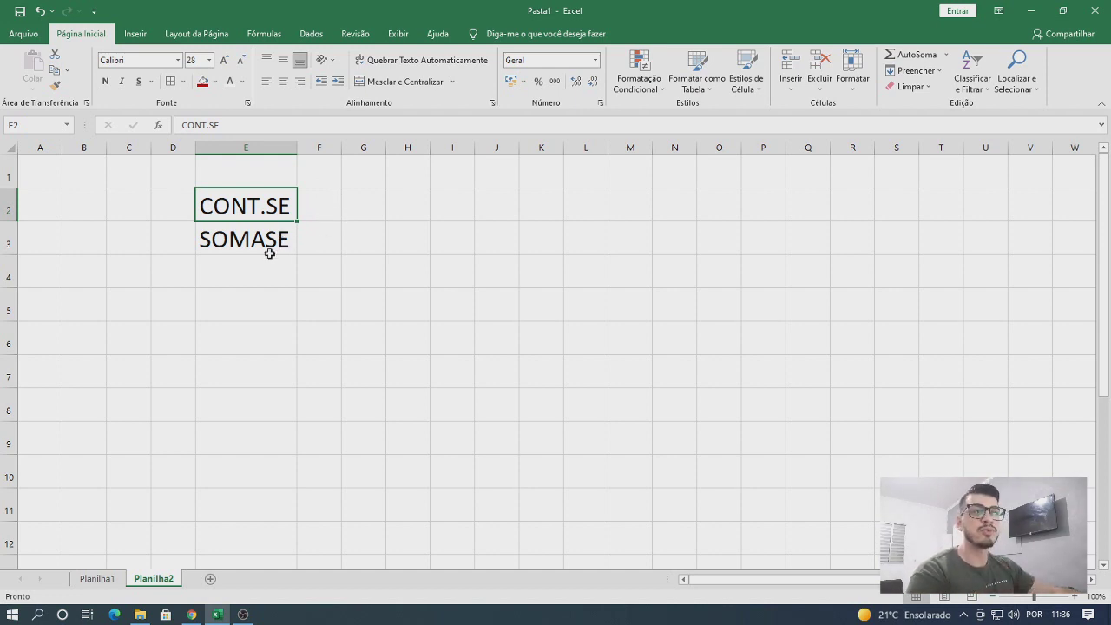
- Begin a =CONT formula in G2 of Planilha2 to examine the suggested counting functions, and discard the entry
left_click(369, 218)
type("=")
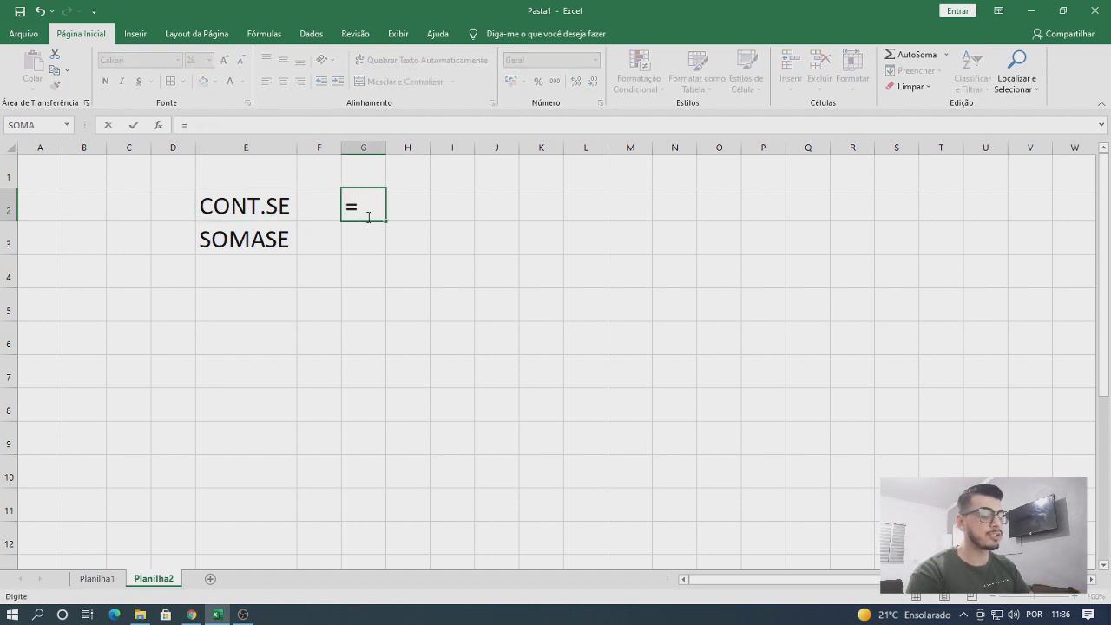
type("CONT")
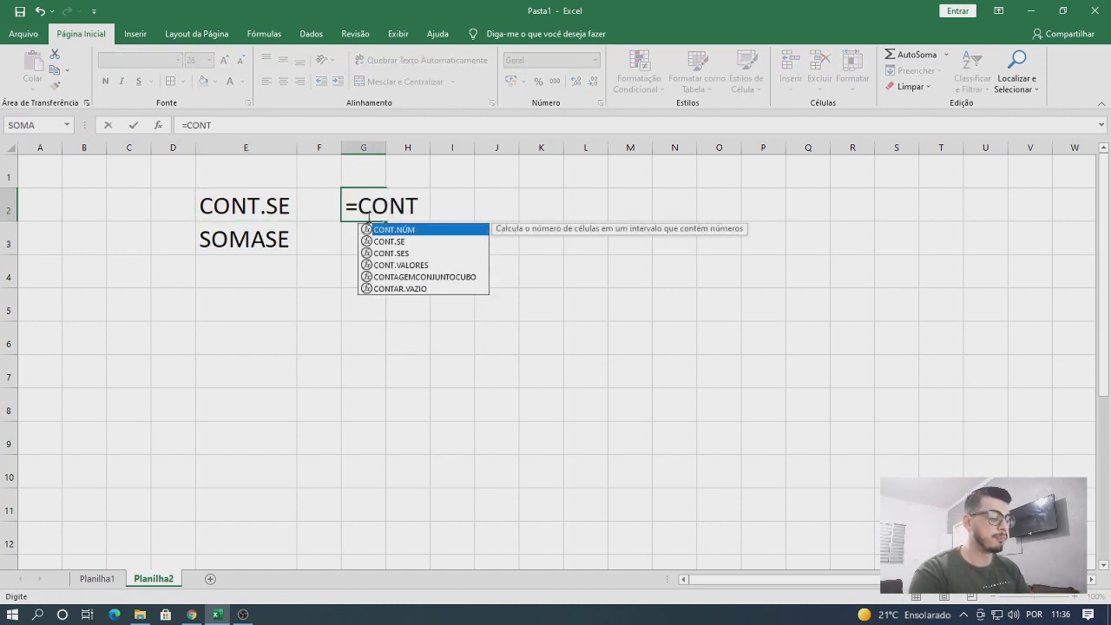
type(".")
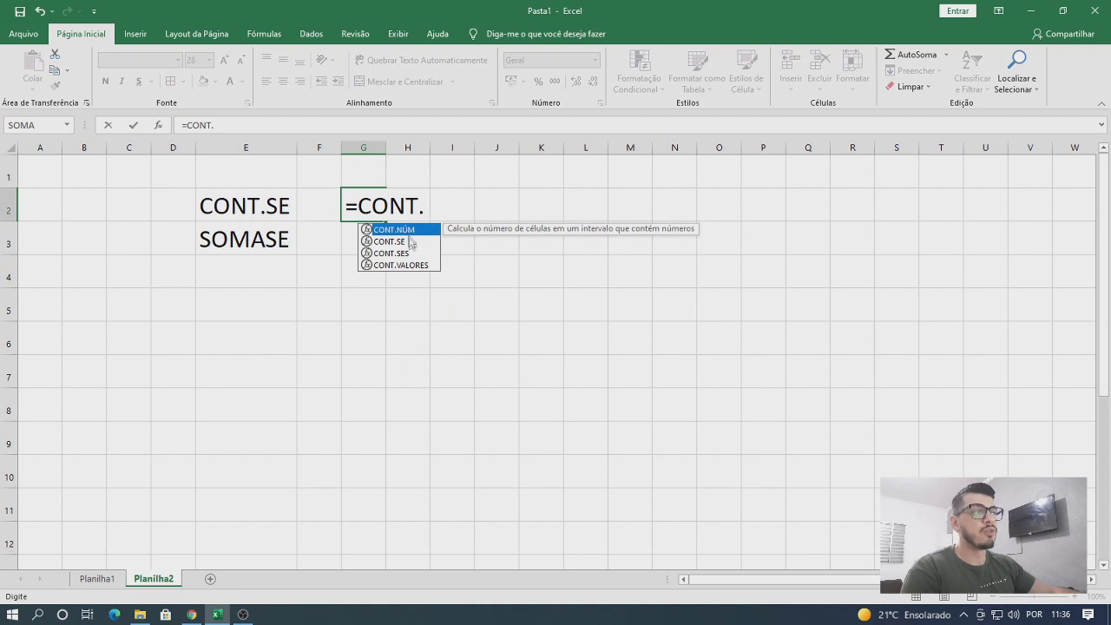
key("BackSpace")
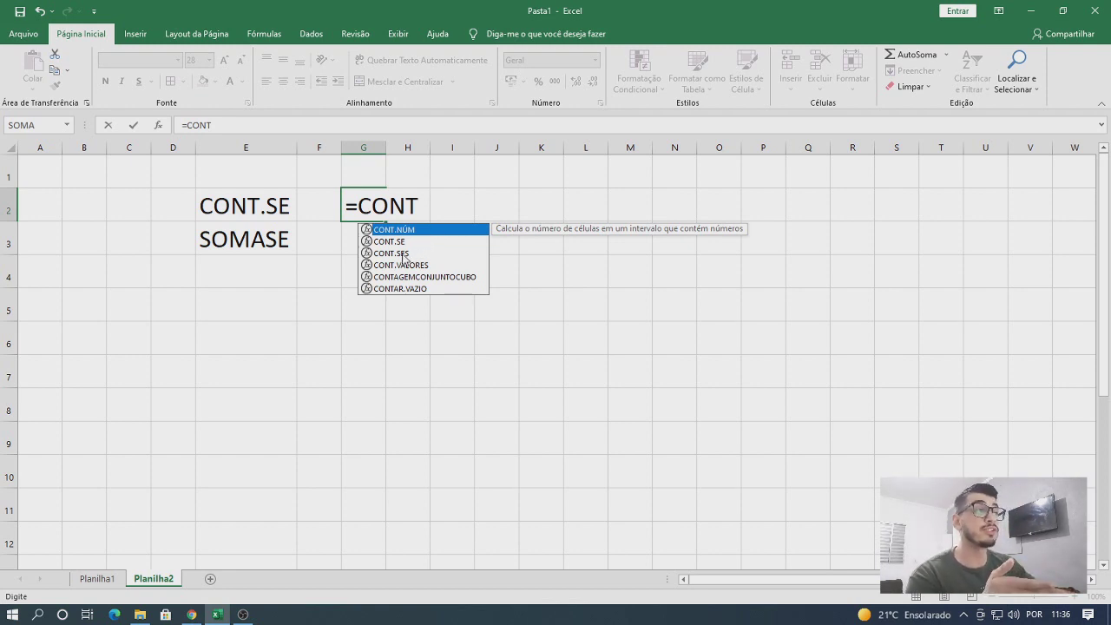
left_click(403, 254)
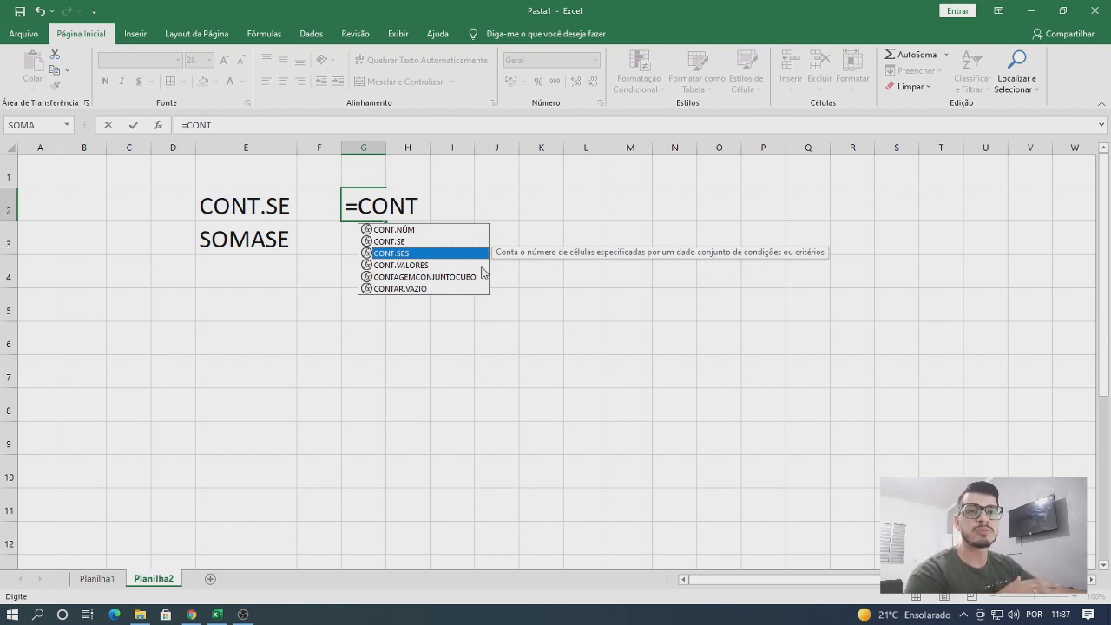
left_click(421, 201)
left_click_drag(421, 202, 358, 205)
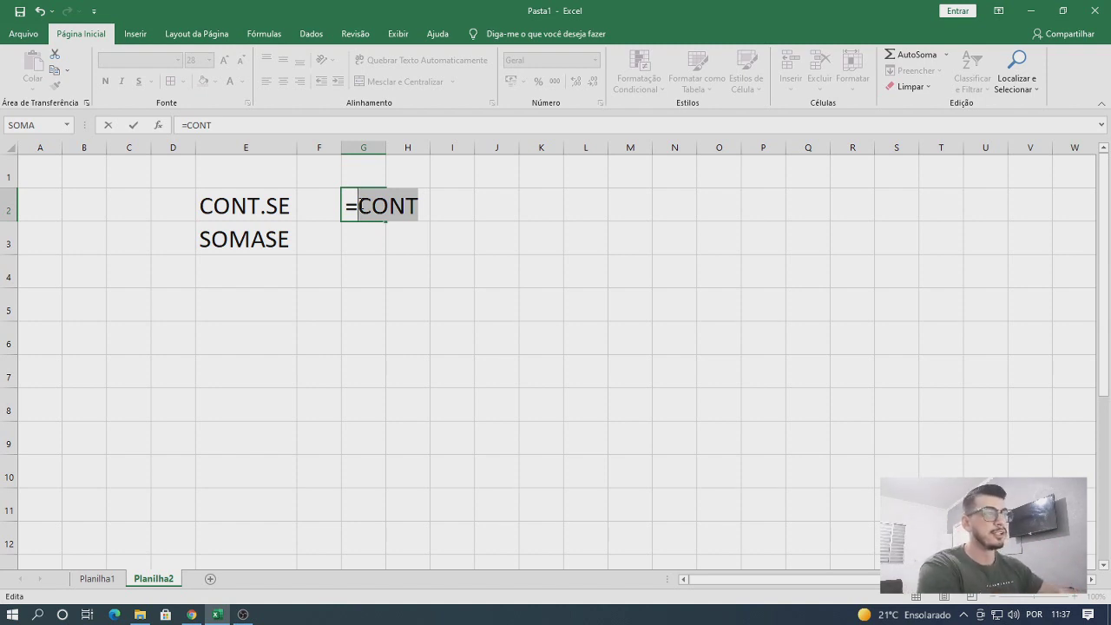
key("BackSpace")
key("BackSpace")
key("Escape")
- Begin a =SOMASE formula in G3 beside the SOMASE label to examine the suggested sum functions, and clear it
left_click(308, 247)
left_click(269, 234)
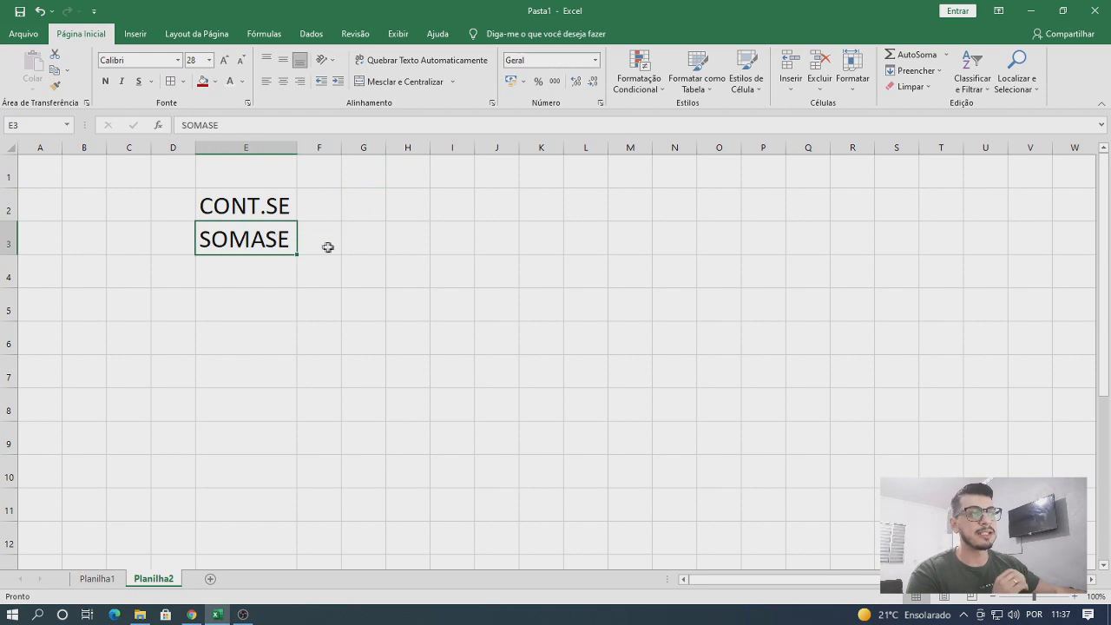
left_click(354, 239)
type("=SOMASE")
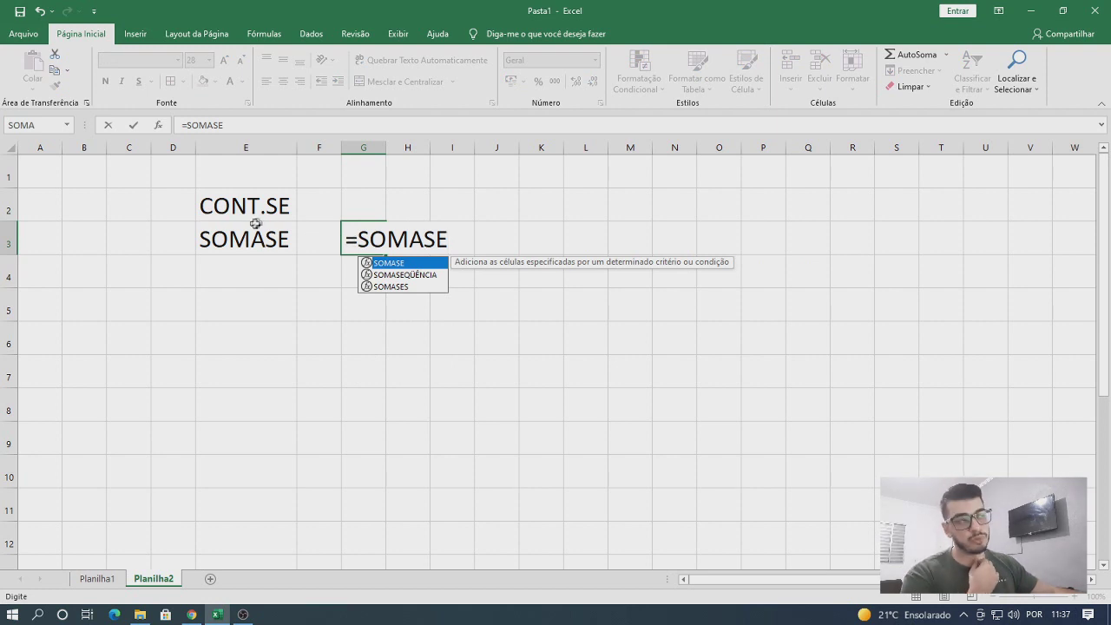
left_click_drag(425, 235, 461, 238)
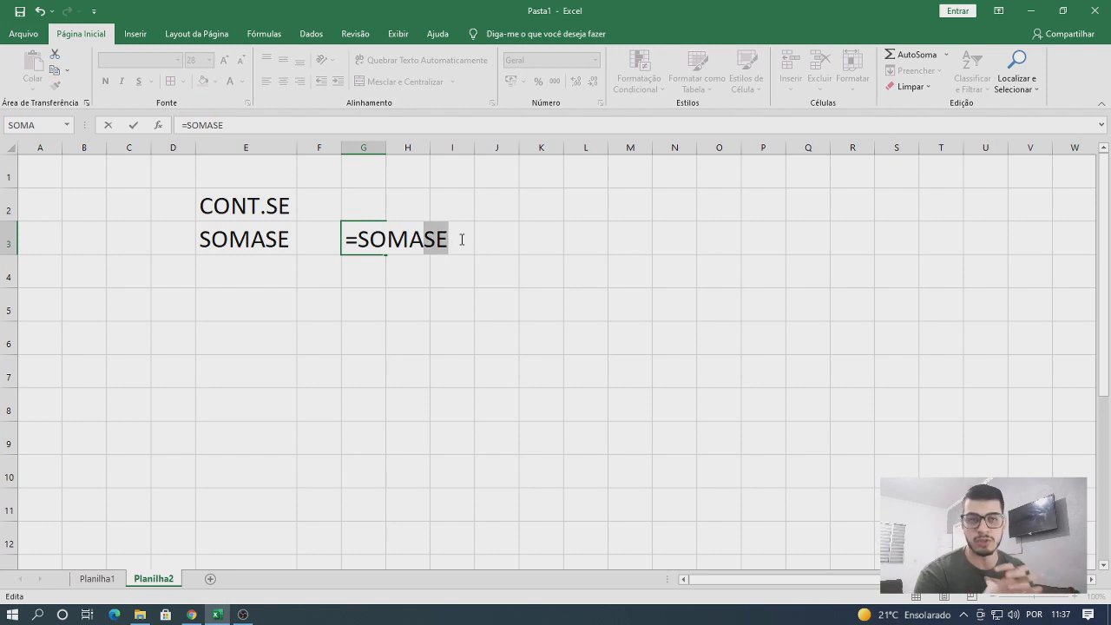
key("BackSpace")
key("BackSpace")
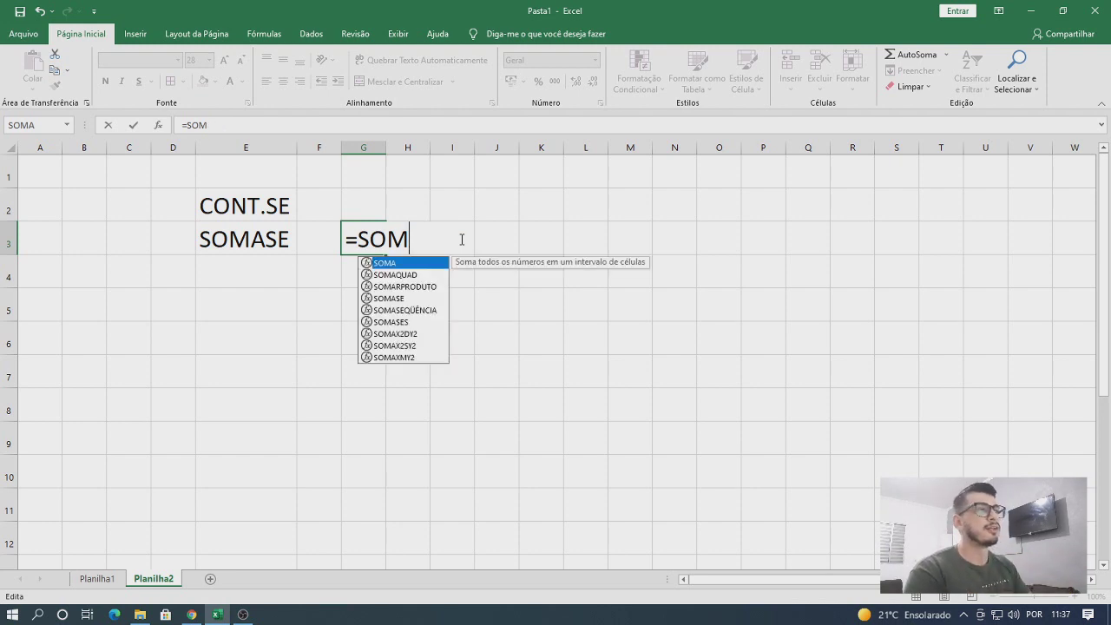
key("BackSpace")
key("BackSpace")
key("BackSpace")
key("BackSpace")
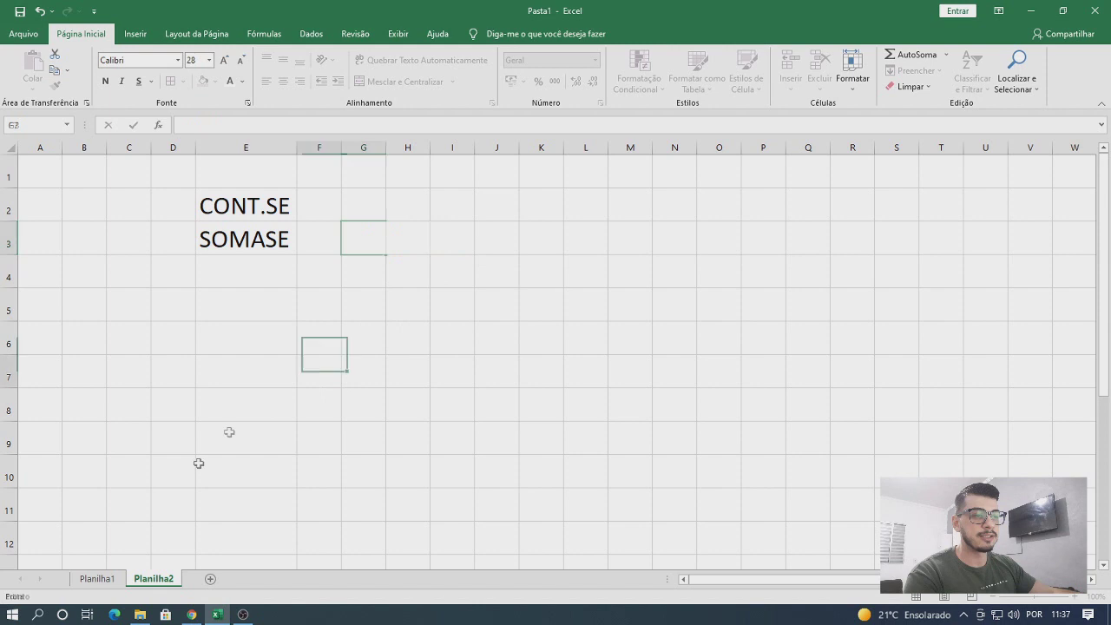
- Return to Planilha1 and inspect the PAGO statuses and the CONT.SE formulas in K3 and K4
left_click(97, 578)
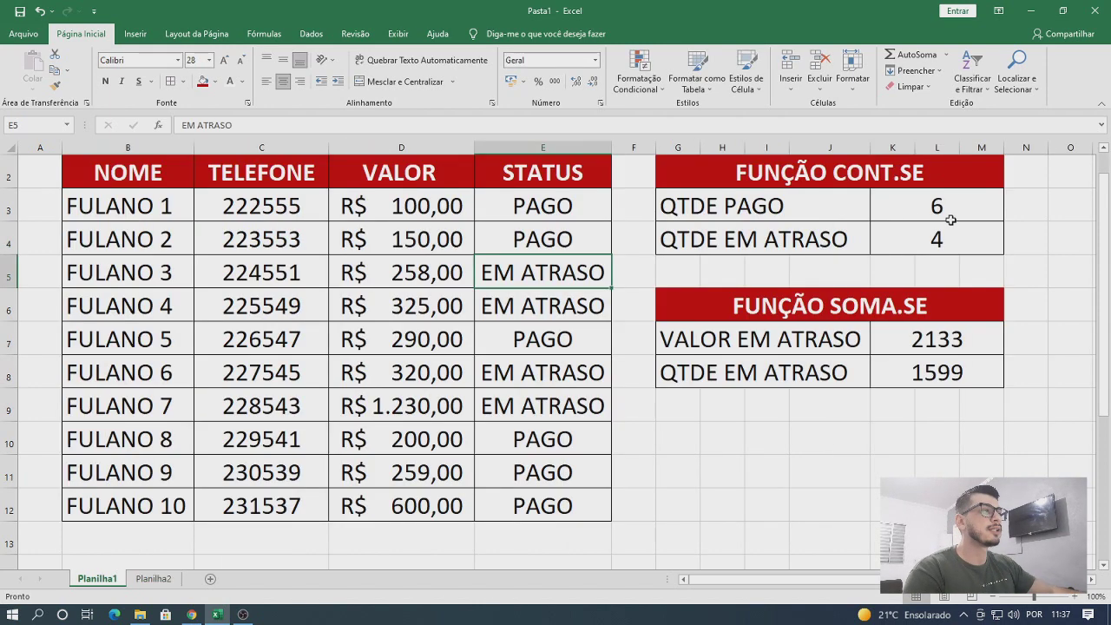
left_click(569, 203)
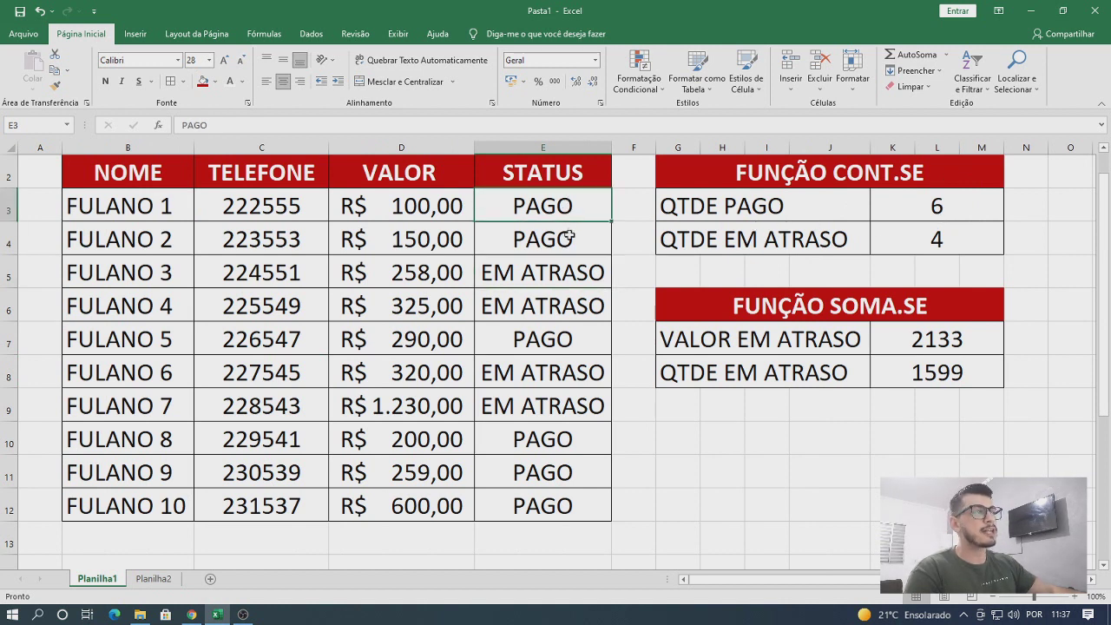
left_click(570, 229)
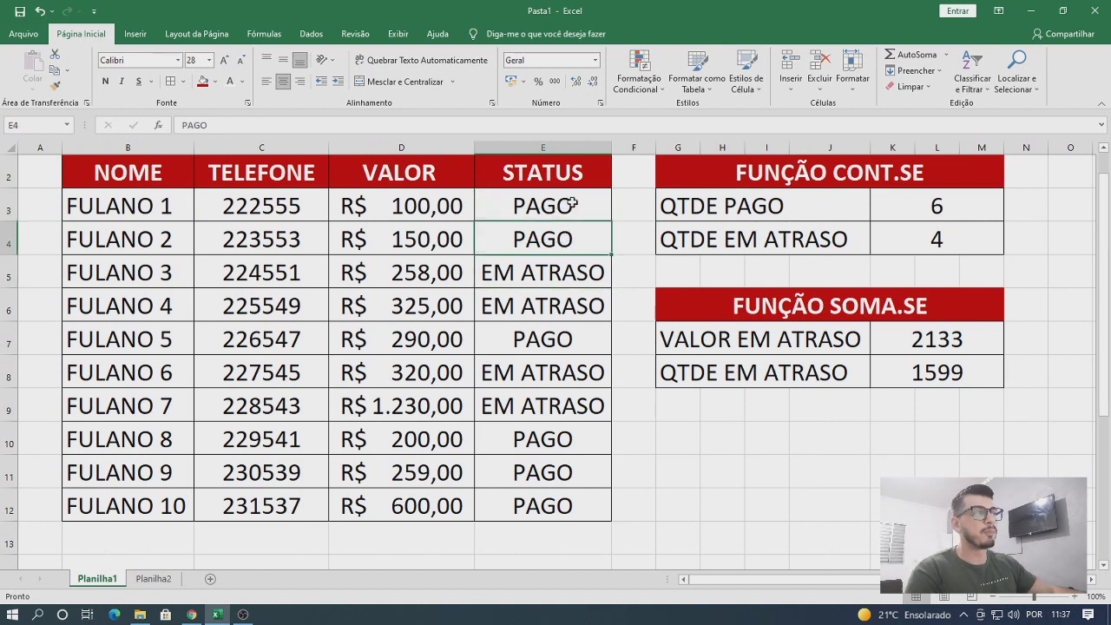
left_click(935, 204)
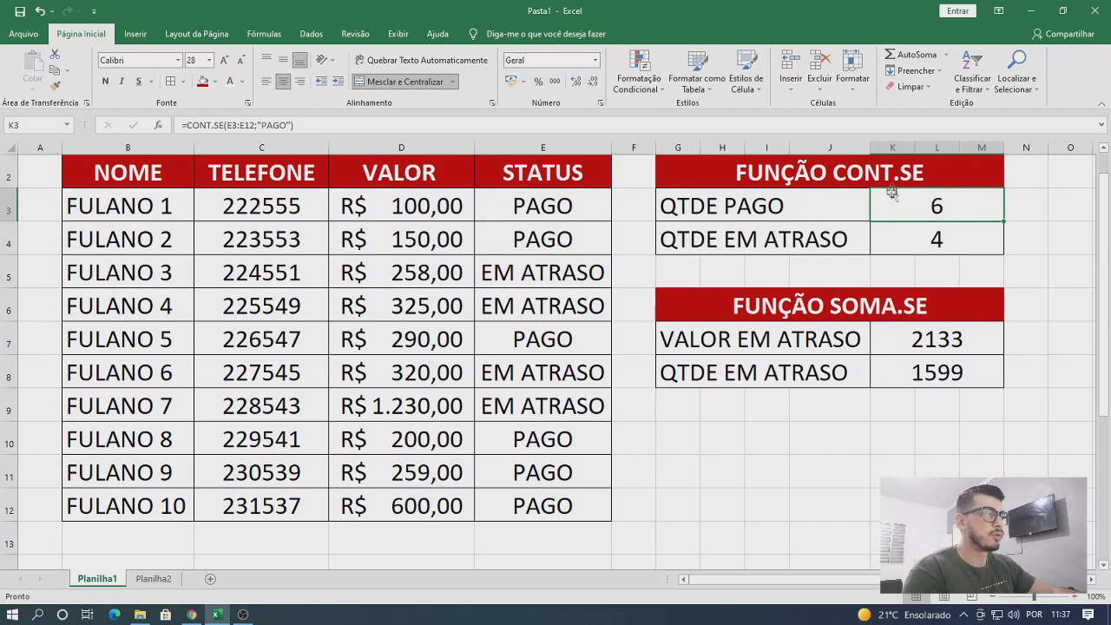
left_click(943, 241)
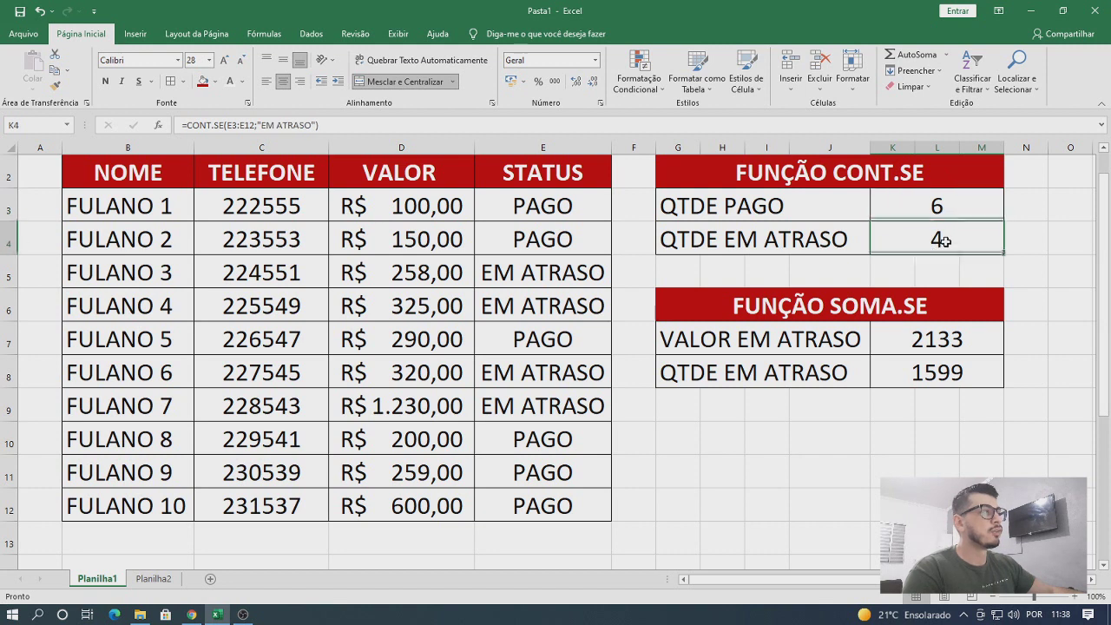
- Apply the R$ accounting format to the SOMA.SE results in K7 and K8, widening column M to fit
left_click(899, 341)
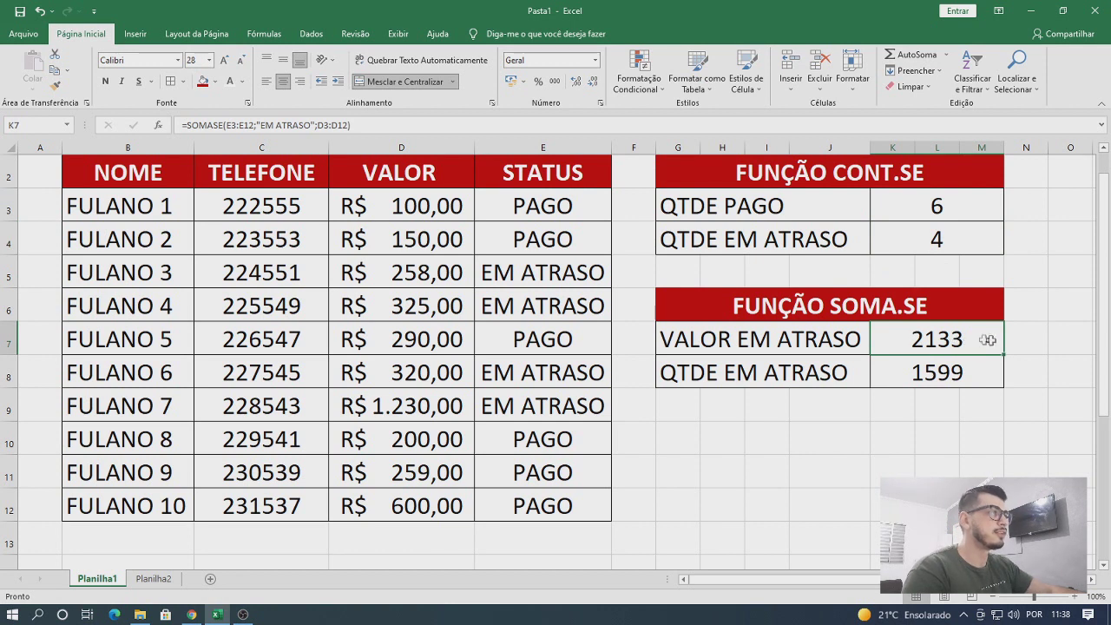
left_click(511, 81)
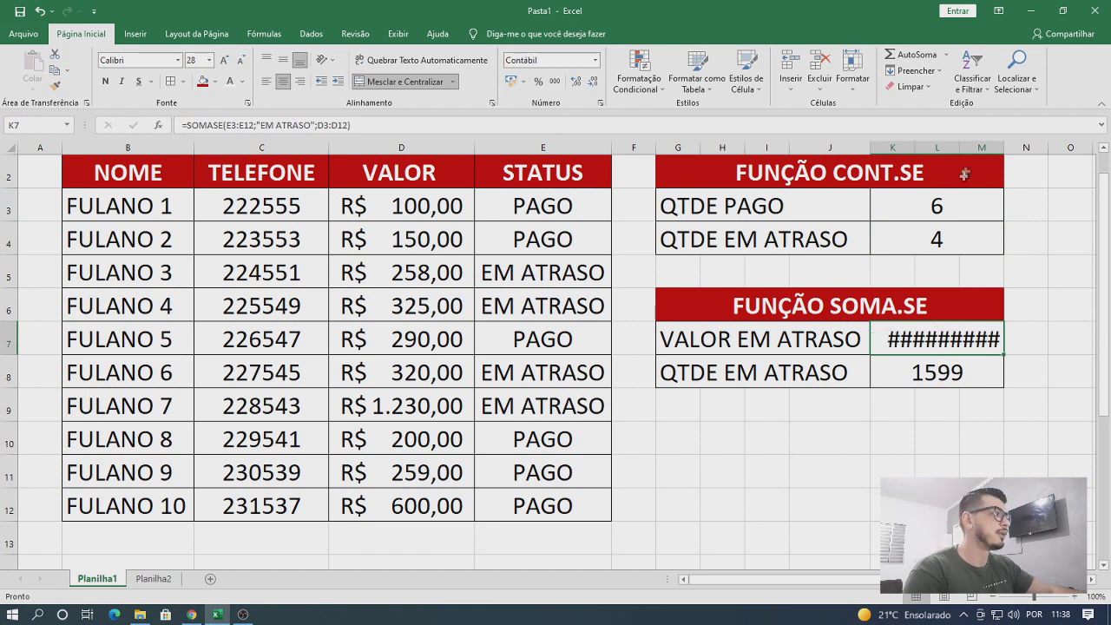
left_click_drag(1003, 151, 1021, 151)
left_click(948, 365)
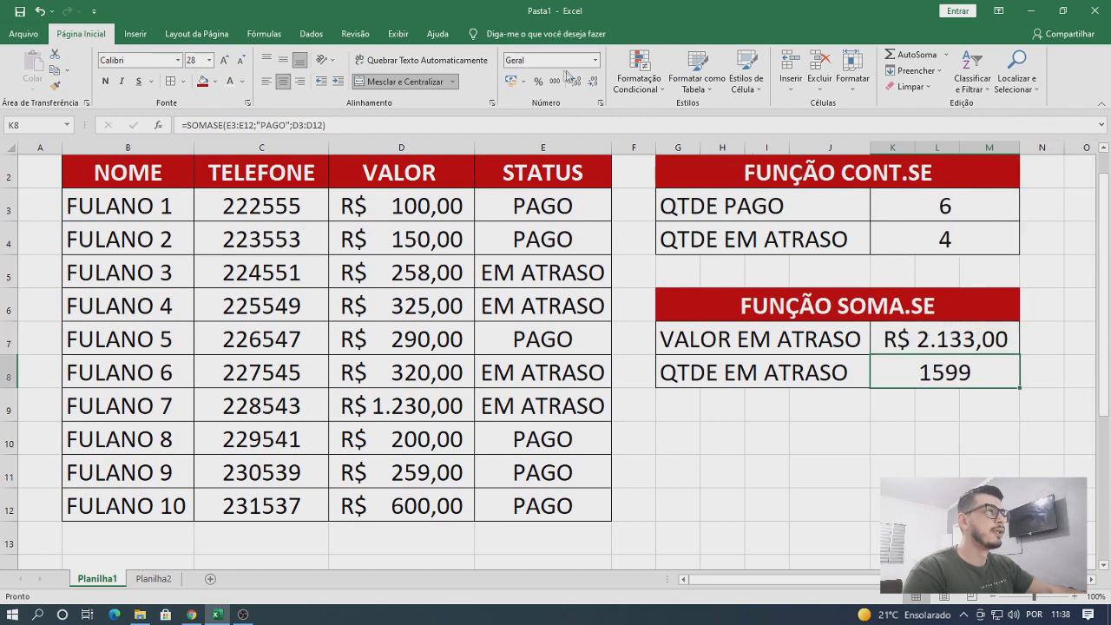
left_click(511, 81)
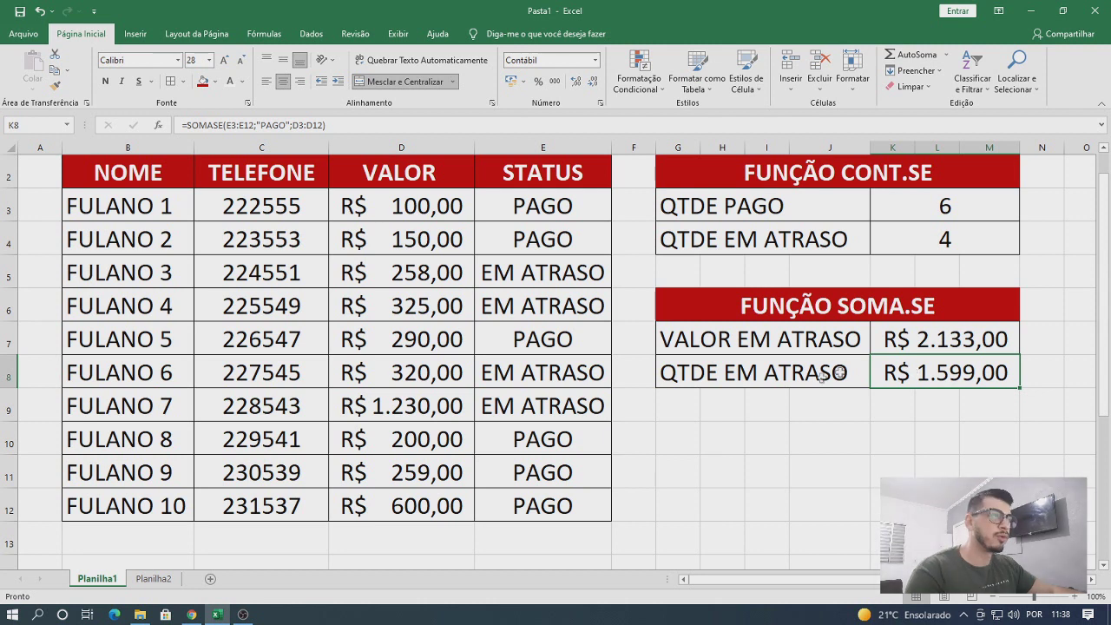
- Examine the SOMASE formulas in K7 and K8 against their row labels
left_click(754, 370)
left_click(752, 342)
double_click(1040, 341)
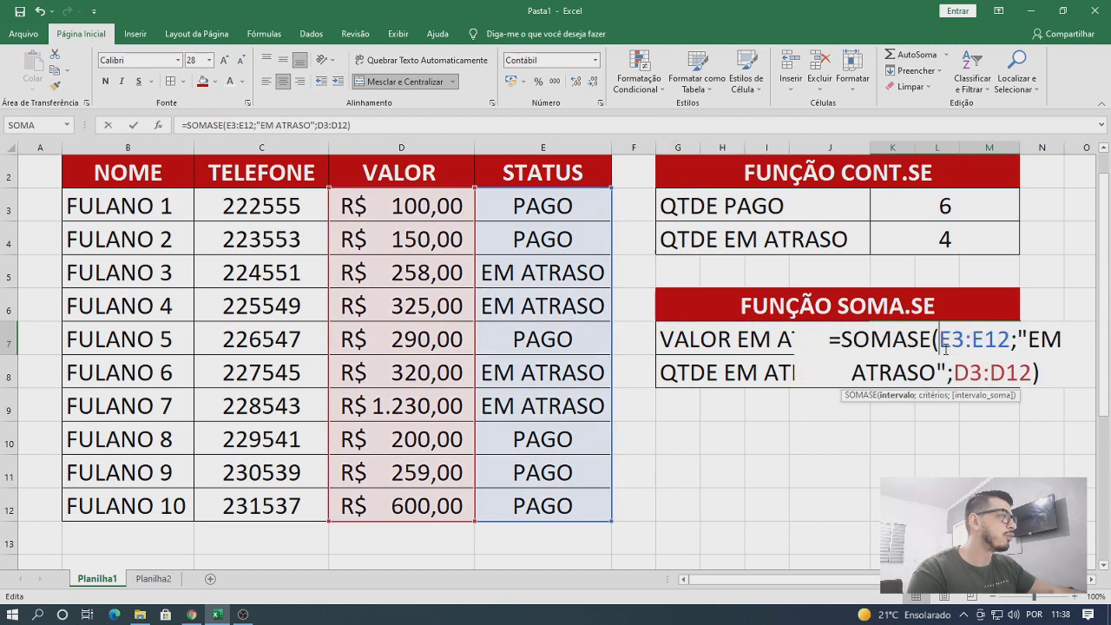
key("Return")
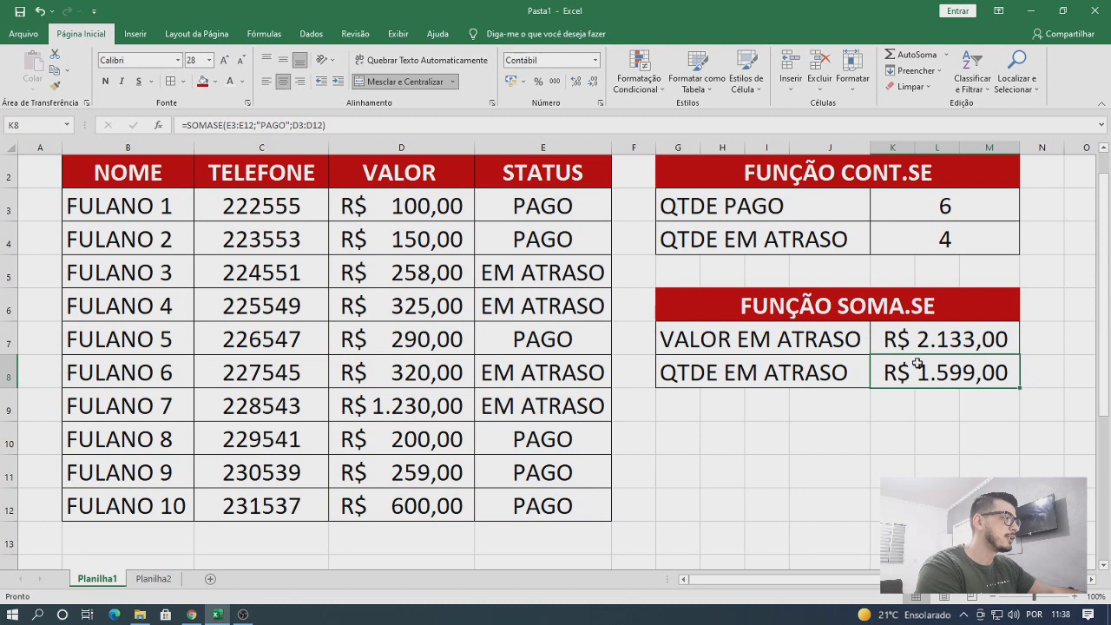
double_click(1003, 375)
key("Return")
- Change the label in G8 of the SOMA.SE table to QTDE EM PAGO
double_click(767, 371)
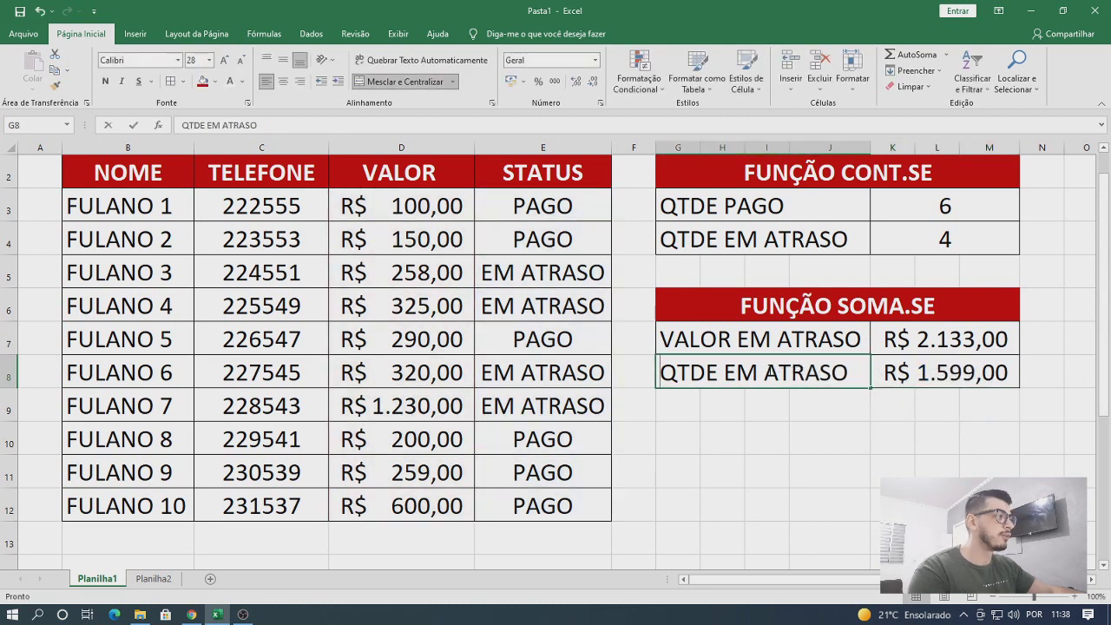
left_click_drag(779, 372, 821, 369)
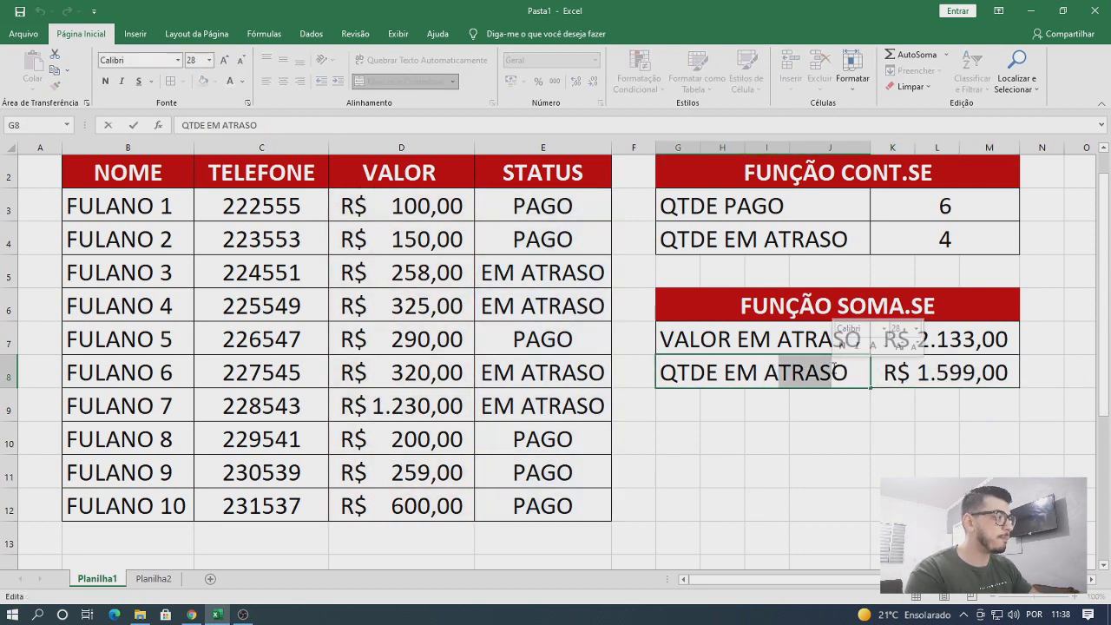
key("Delete")
key("Delete")
key("Delete")
type("PAGO")
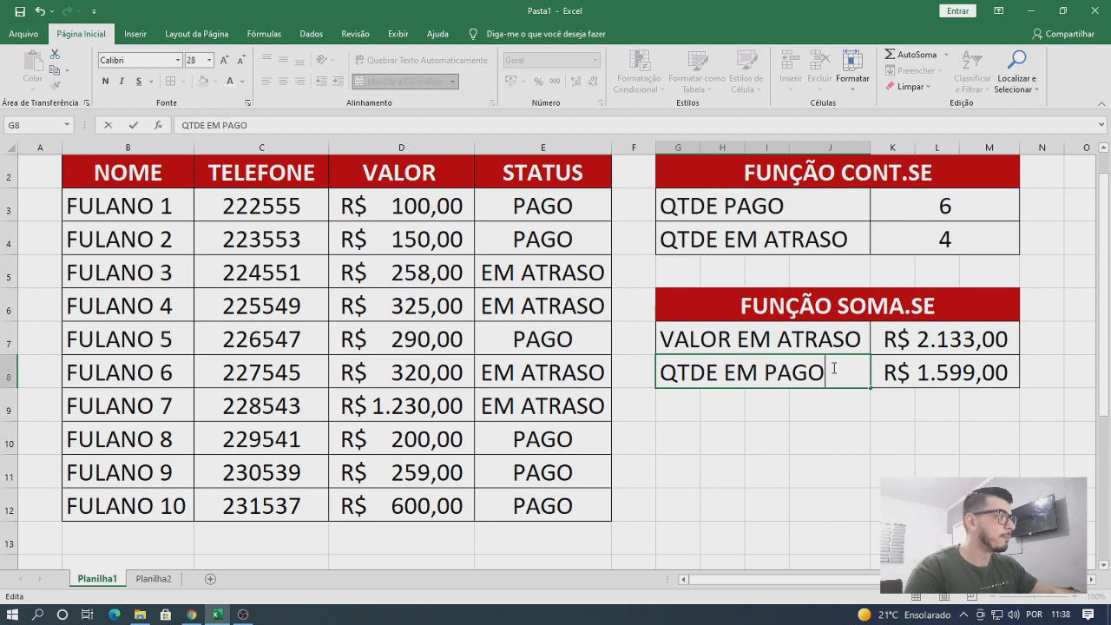
left_click(903, 424)
left_click(945, 379)
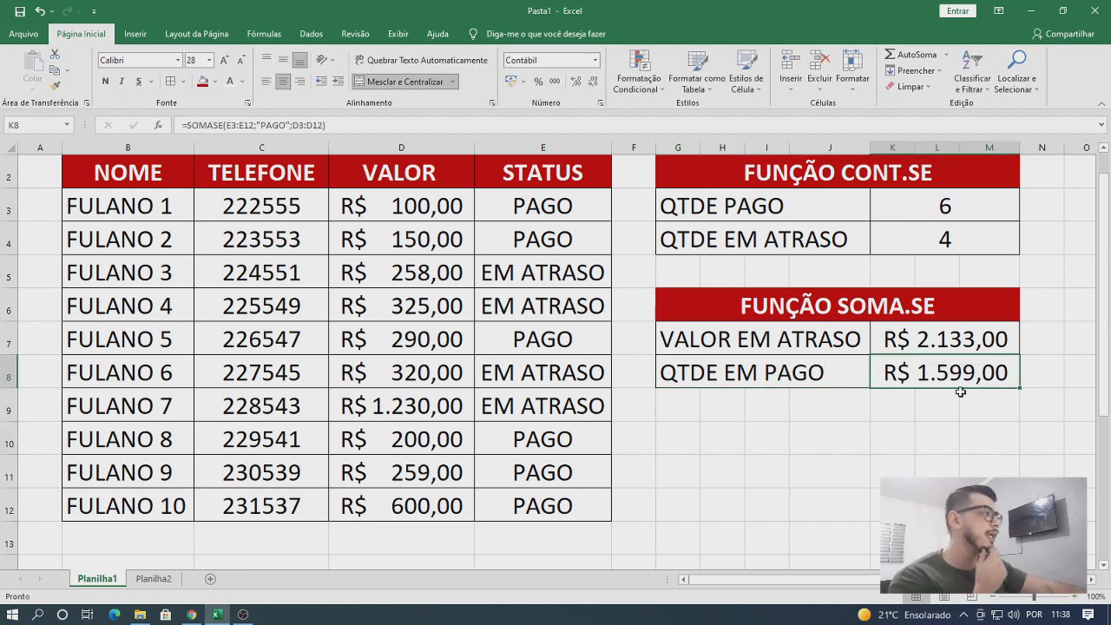
left_click(954, 214)
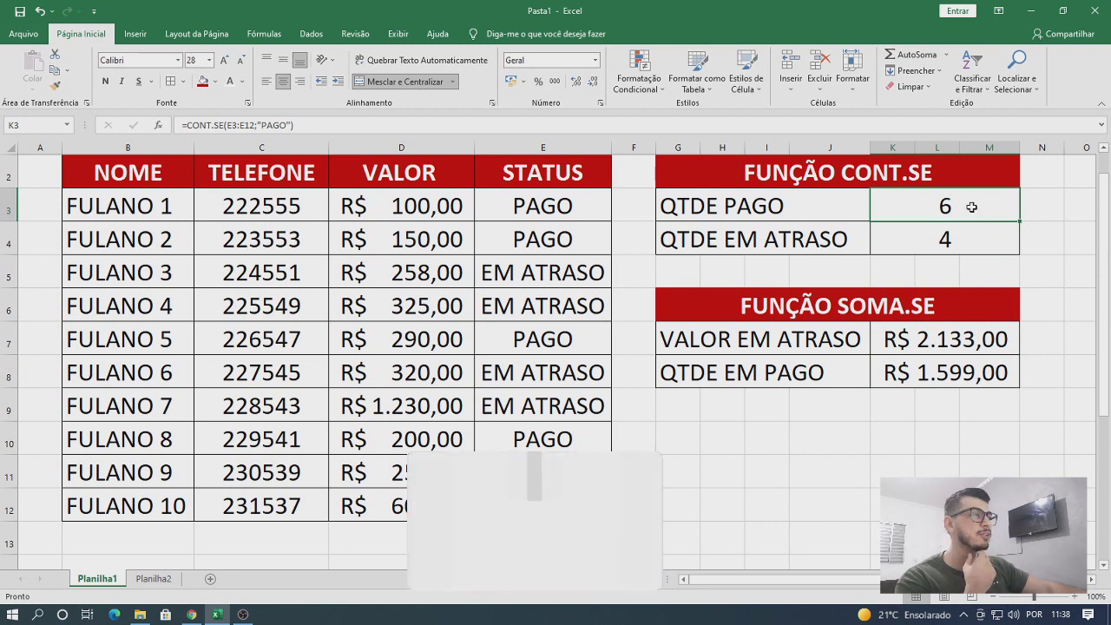
- Set FULANO 1's status in E3 to EM ATRASO and check the recalculated results in K3 and K8
left_click(573, 217)
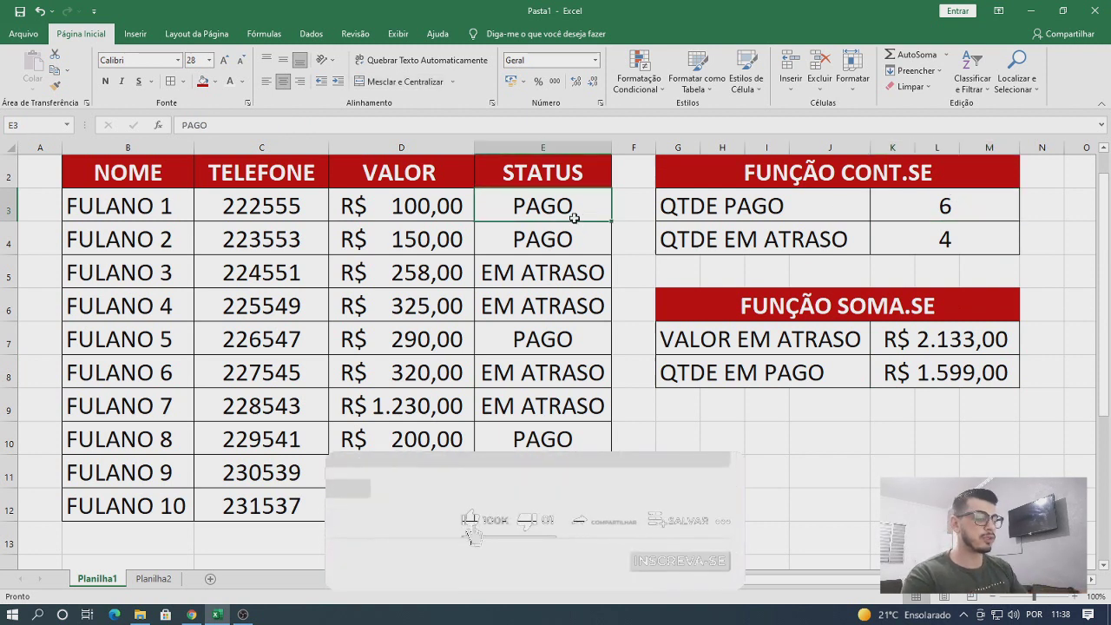
type("EM ATRASO")
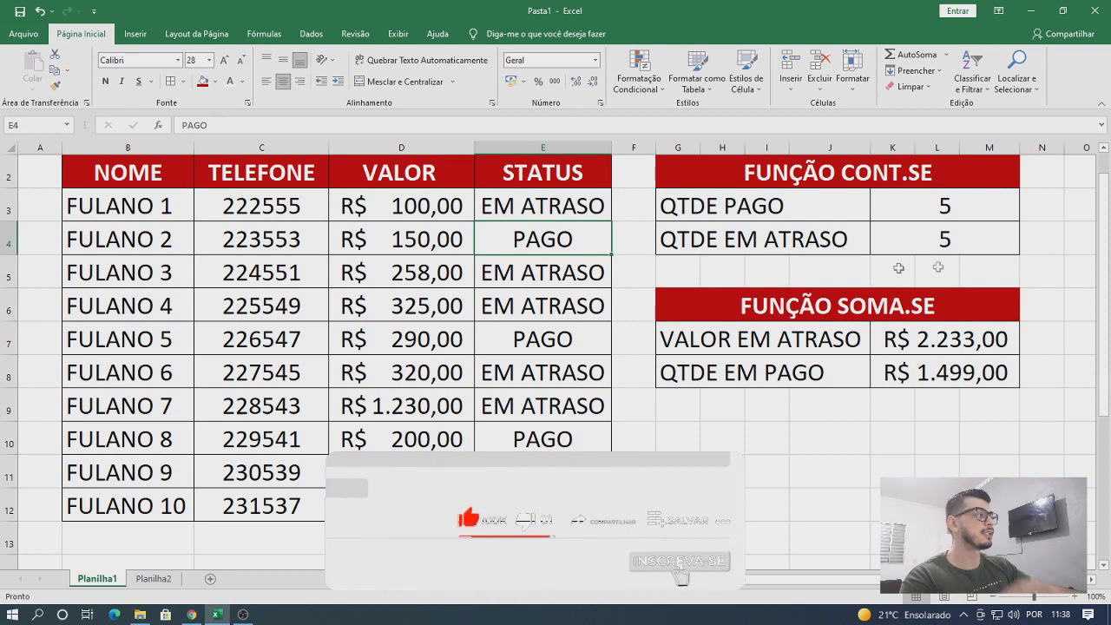
left_click(955, 218)
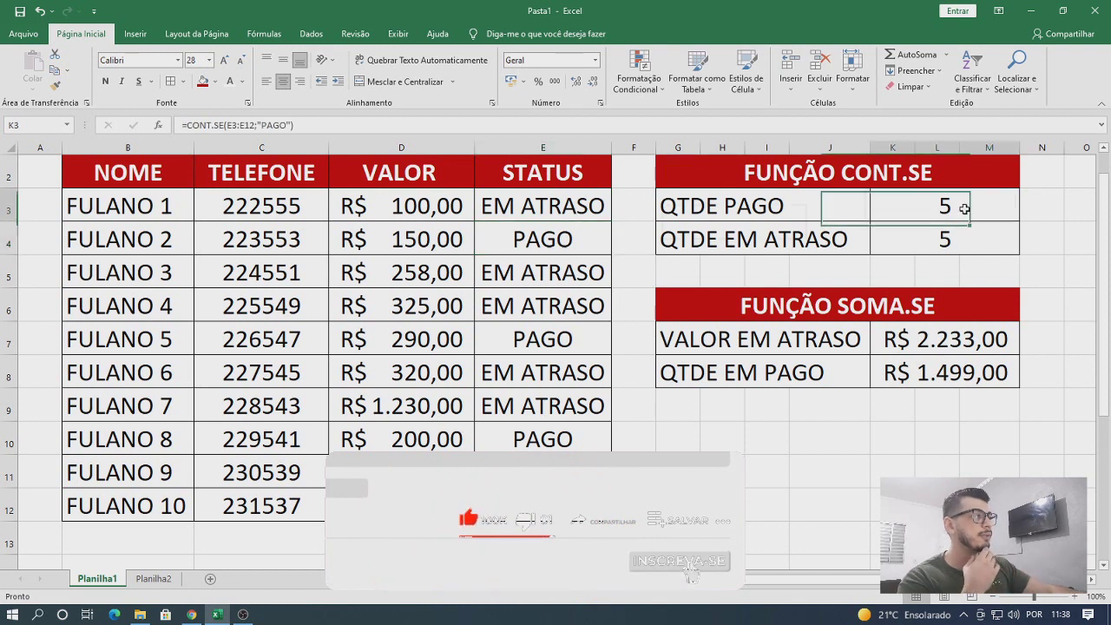
left_click(965, 378)
- Set the status of FULANO 1, 3, 4, 6 and 7 in column E to PAGO
left_click(566, 209)
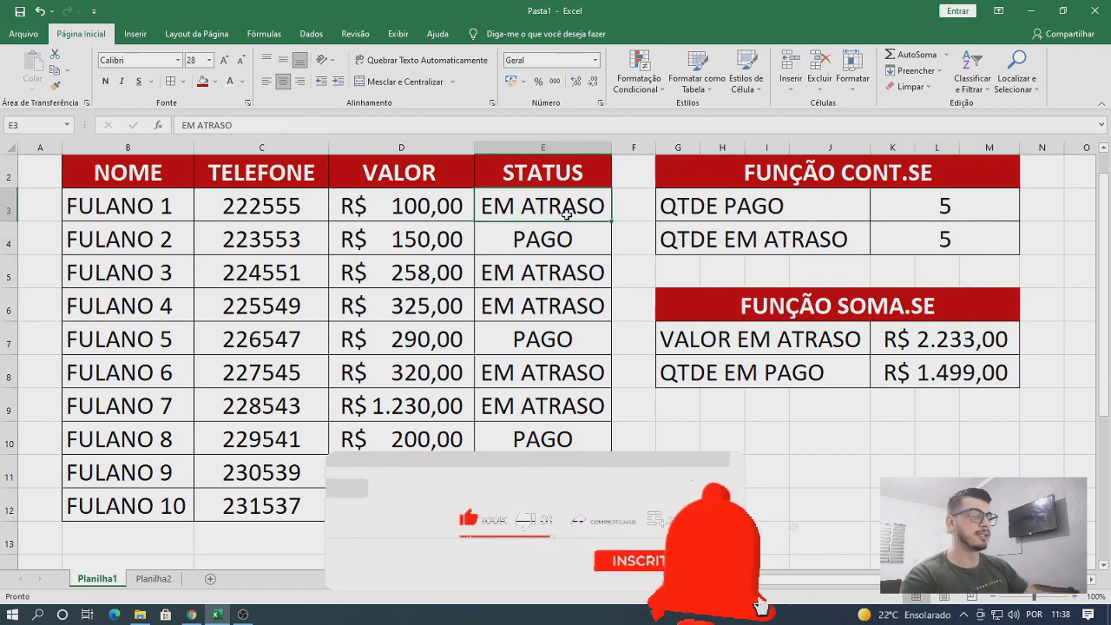
type("PAGO")
key("Return")
key("Return")
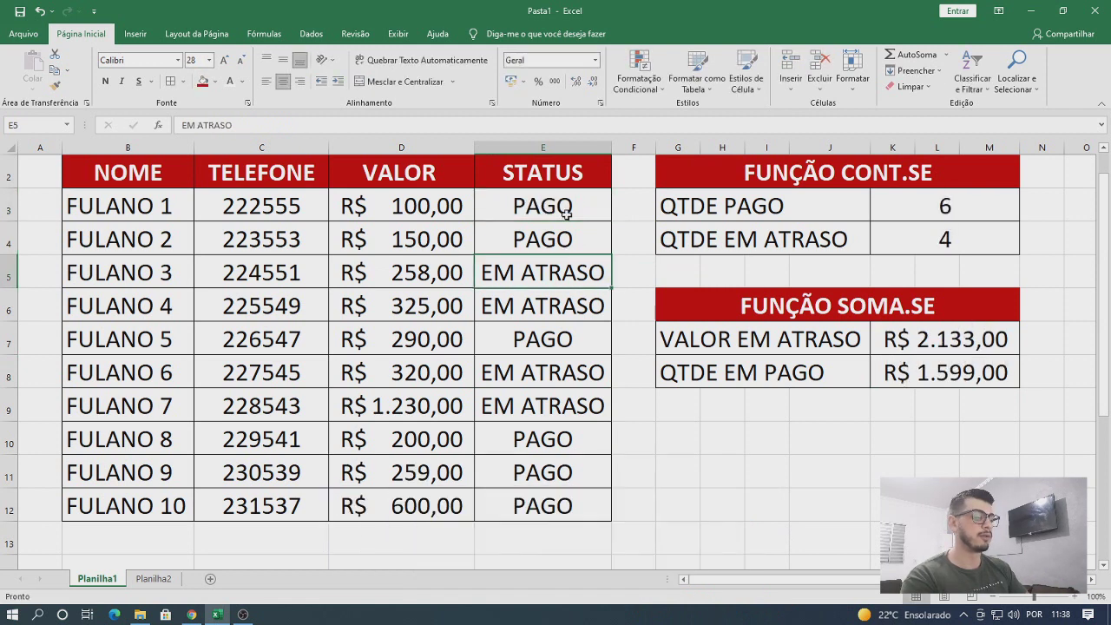
type("PAGO")
key("Return")
type("PAGO")
key("Return")
key("Return")
type("PAGO")
key("Return")
type("PAGO")
key("Return")
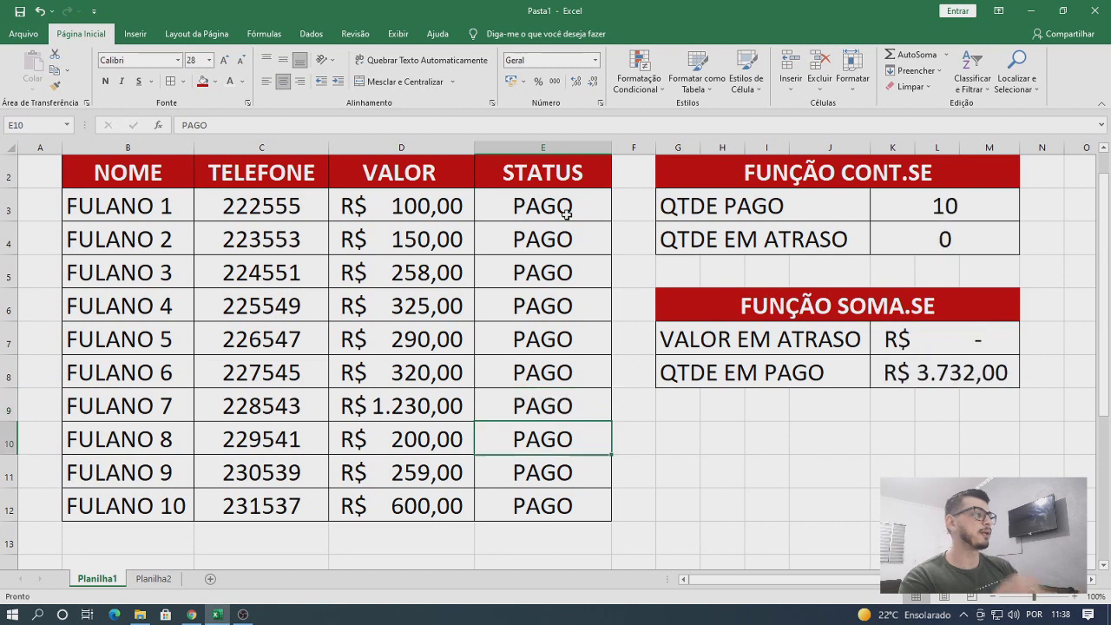
- Review the CONT.SE and SOMASE results in K3, K4, K7 and K8 and clear all four formulas
left_click(942, 335)
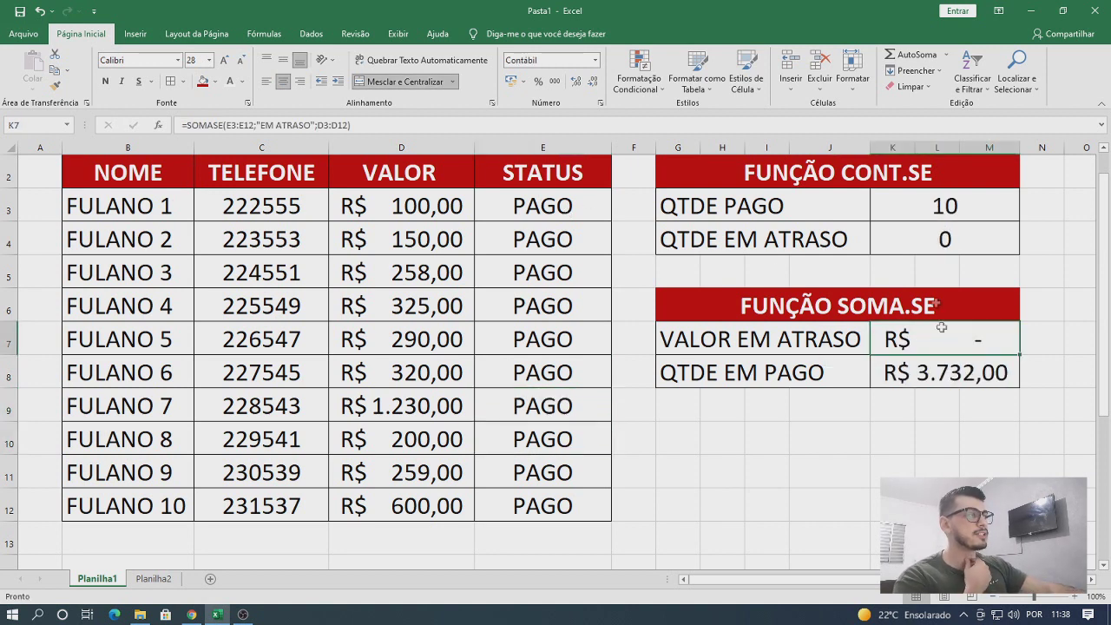
left_click(929, 206)
left_click(926, 249)
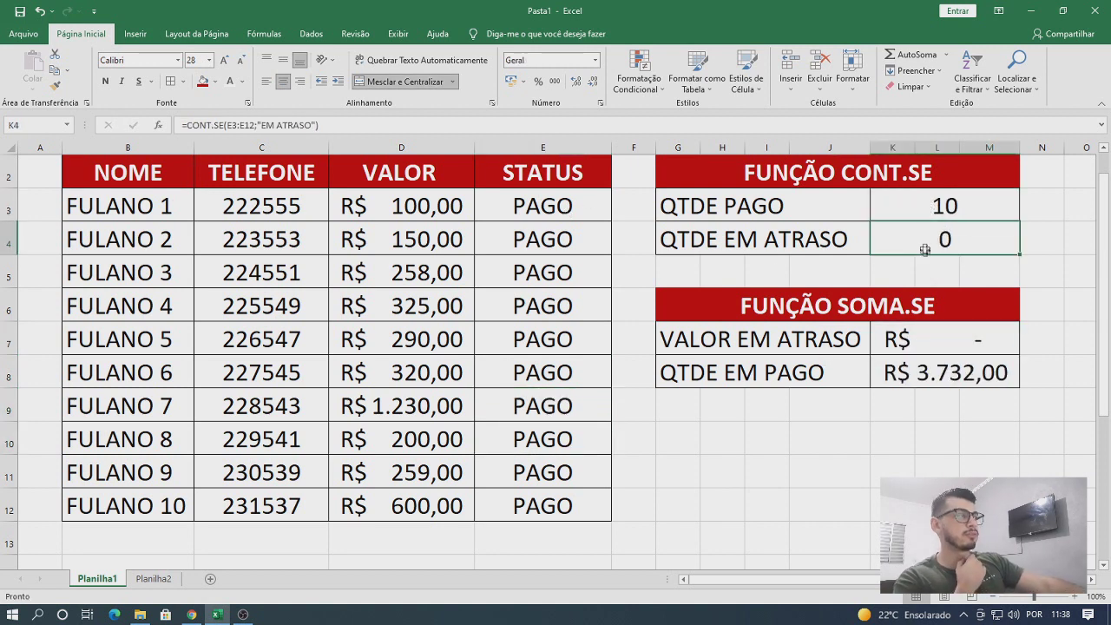
left_click(950, 379)
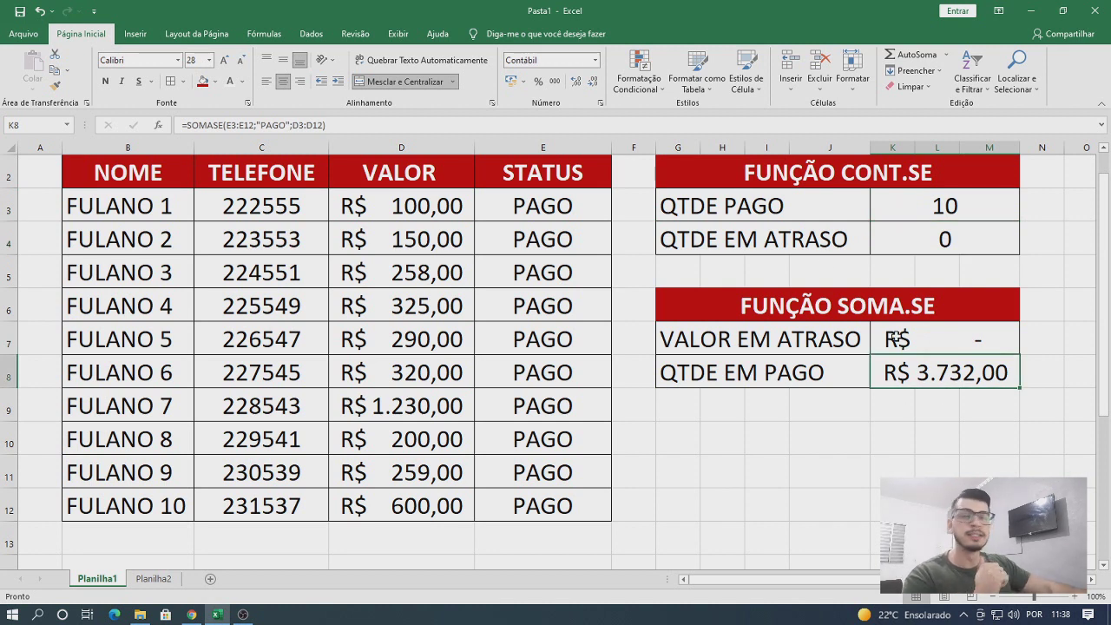
left_click(933, 206)
key("Delete")
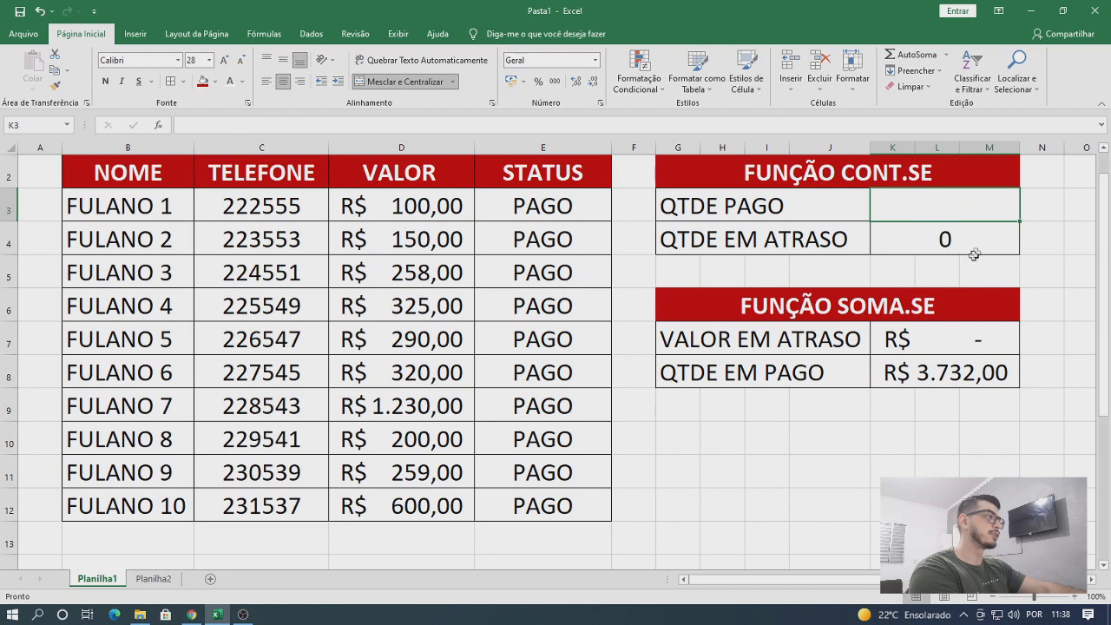
left_click(974, 250)
key("Delete")
left_click(958, 326)
key("Delete")
left_click(962, 370)
key("Delete")
- Enter the formula =CONT.SE(E3:E12;"PAGO") in K3 to count the paid entries
left_click(973, 207)
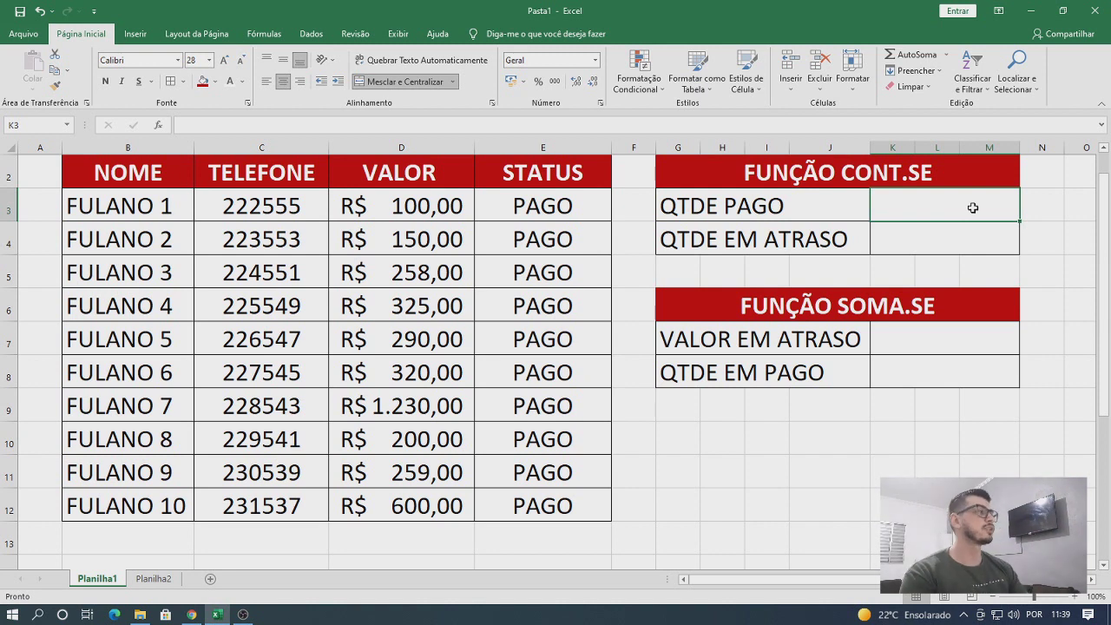
type("=CON")
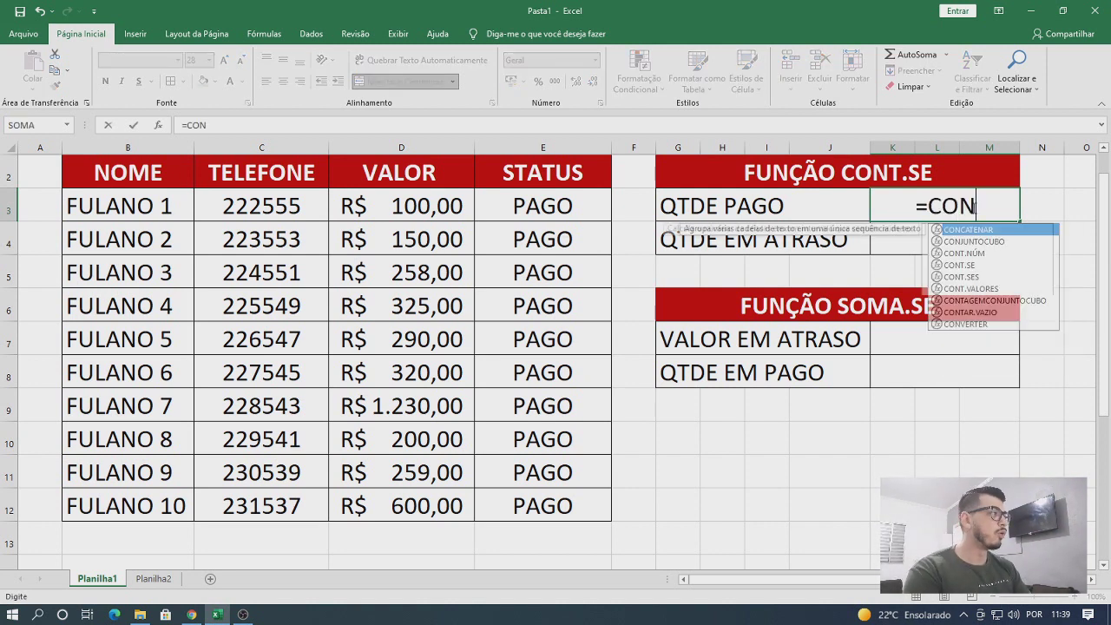
type("T.SE")
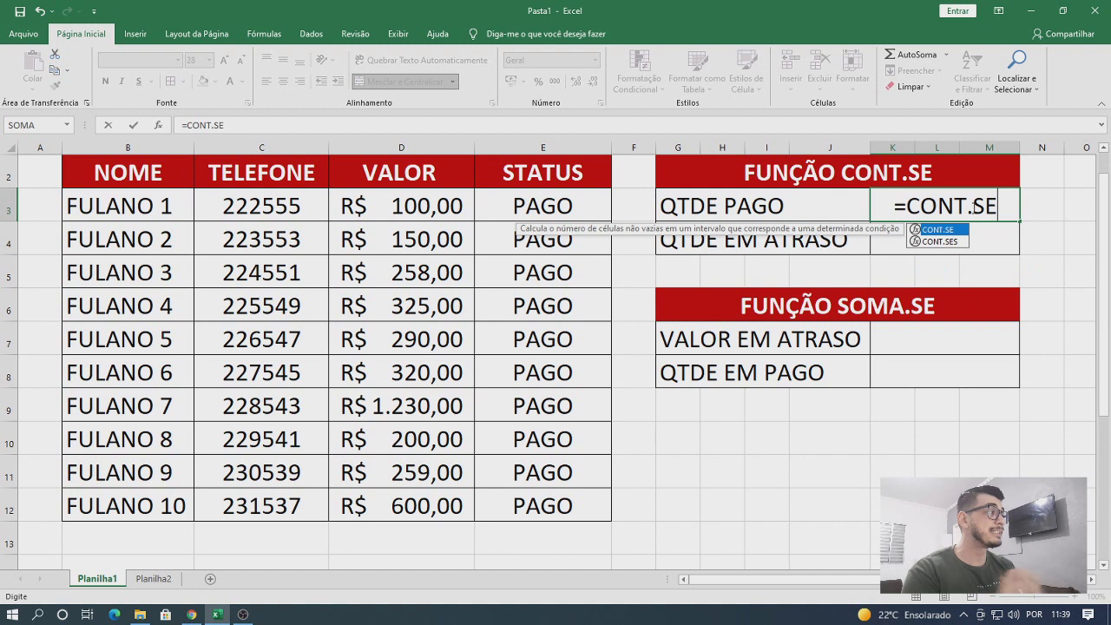
type("(")
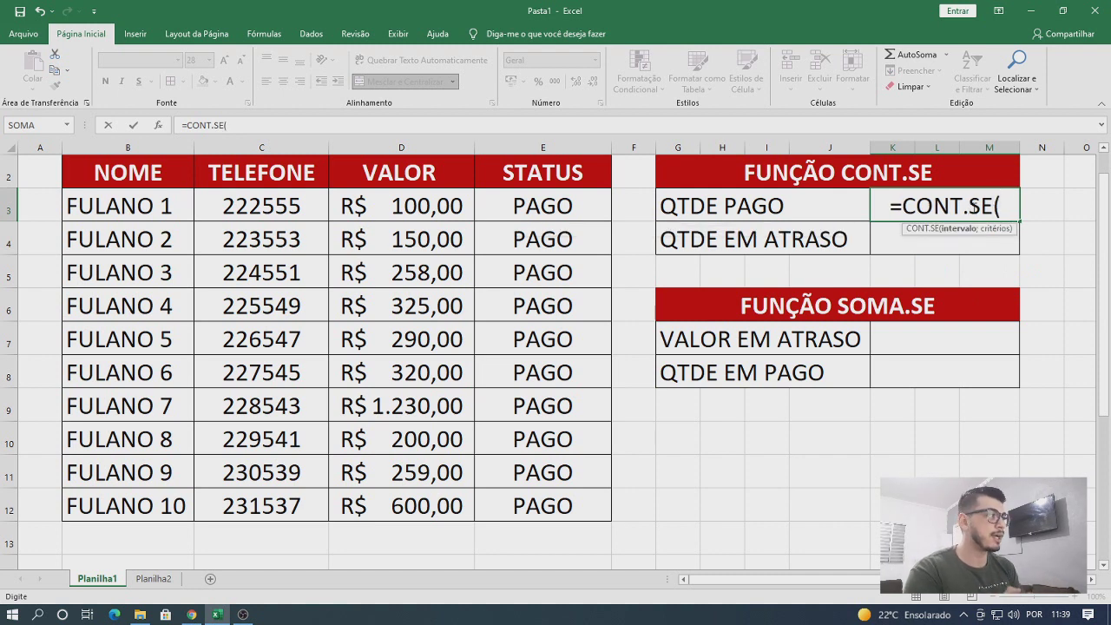
left_click_drag(577, 204, 601, 501)
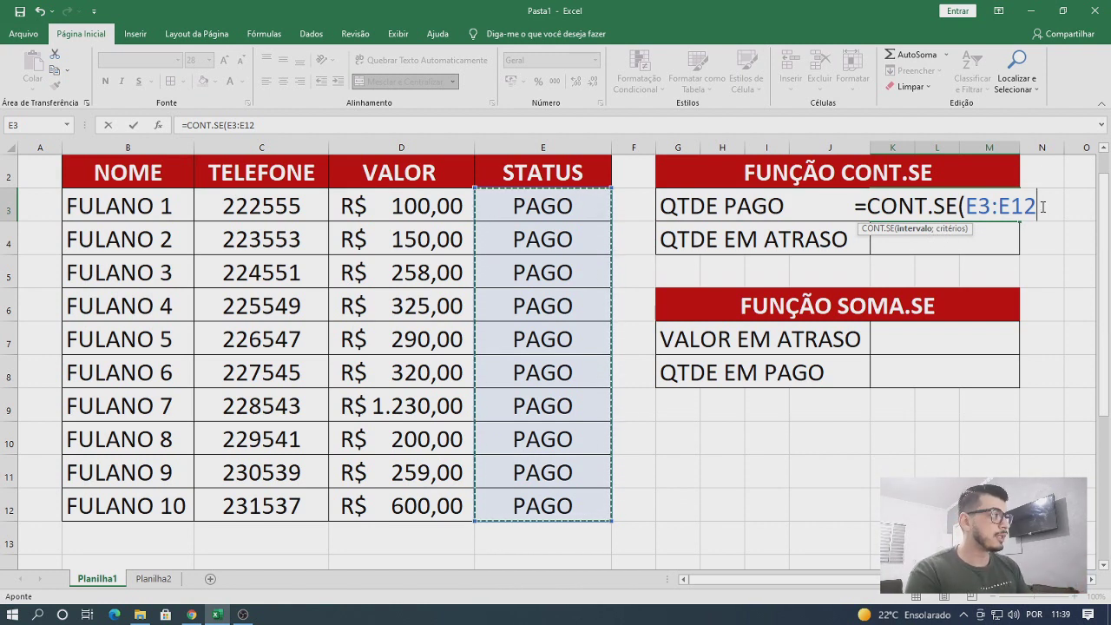
type(";\"")
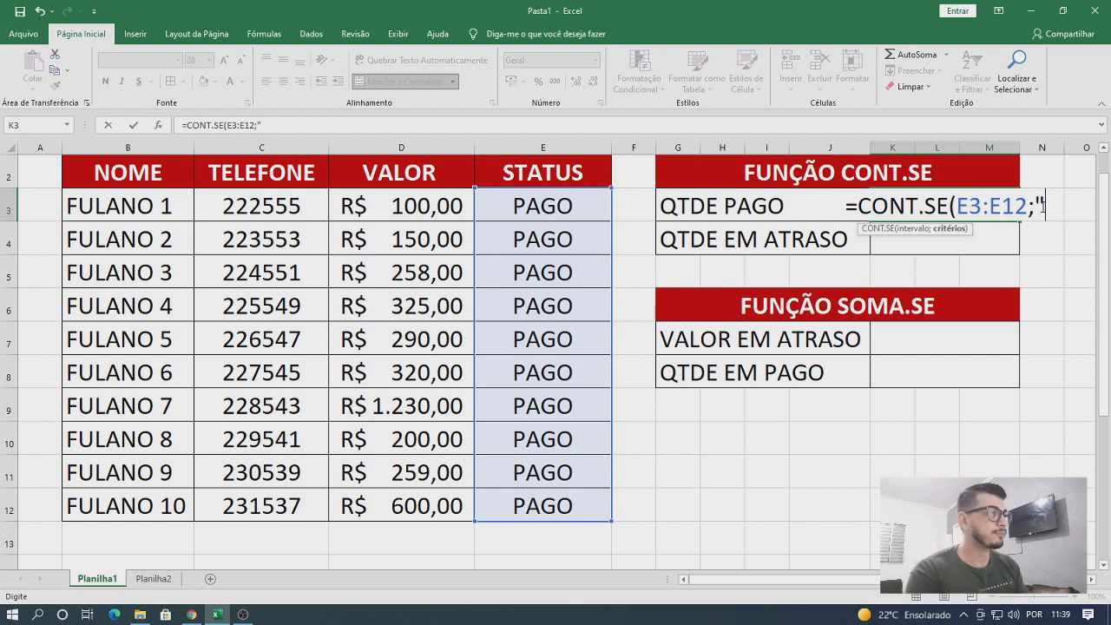
type("PAG")
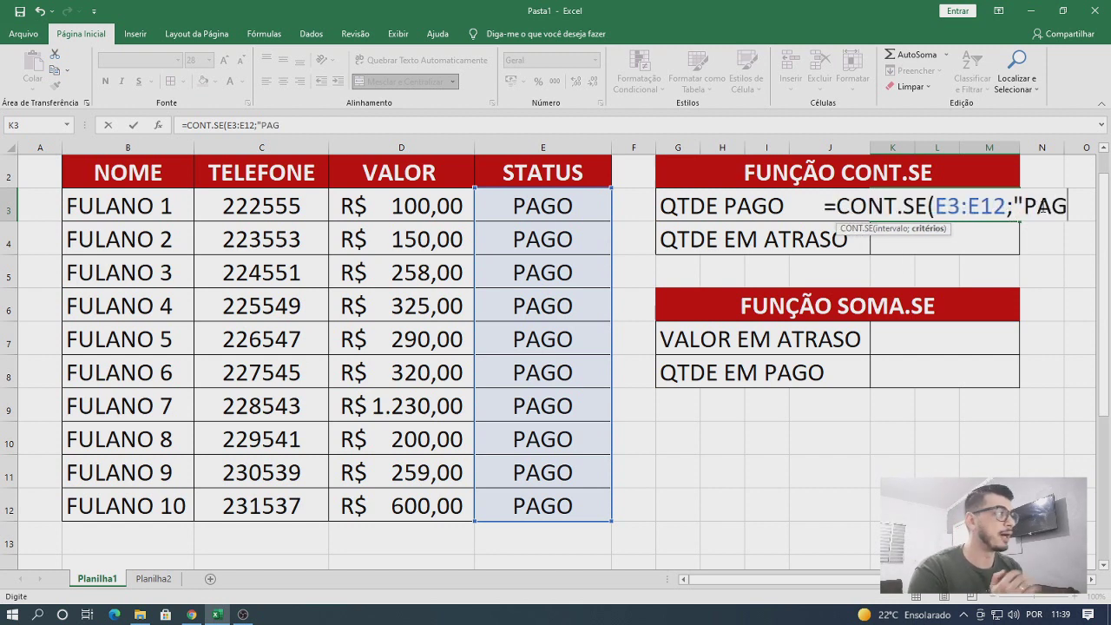
type("O")
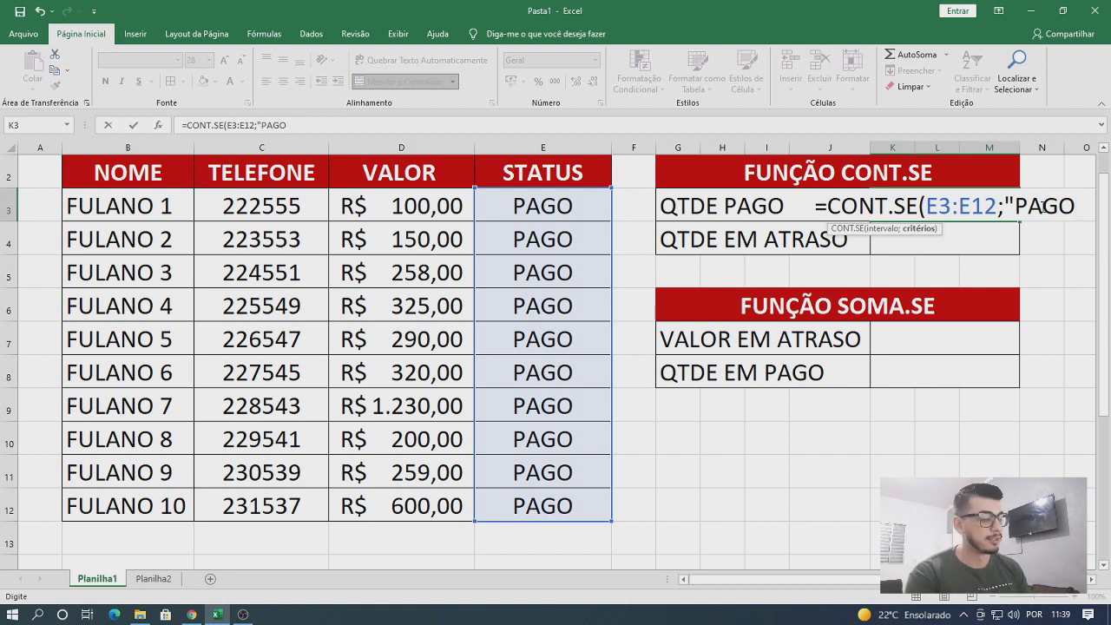
key("BackSpace")
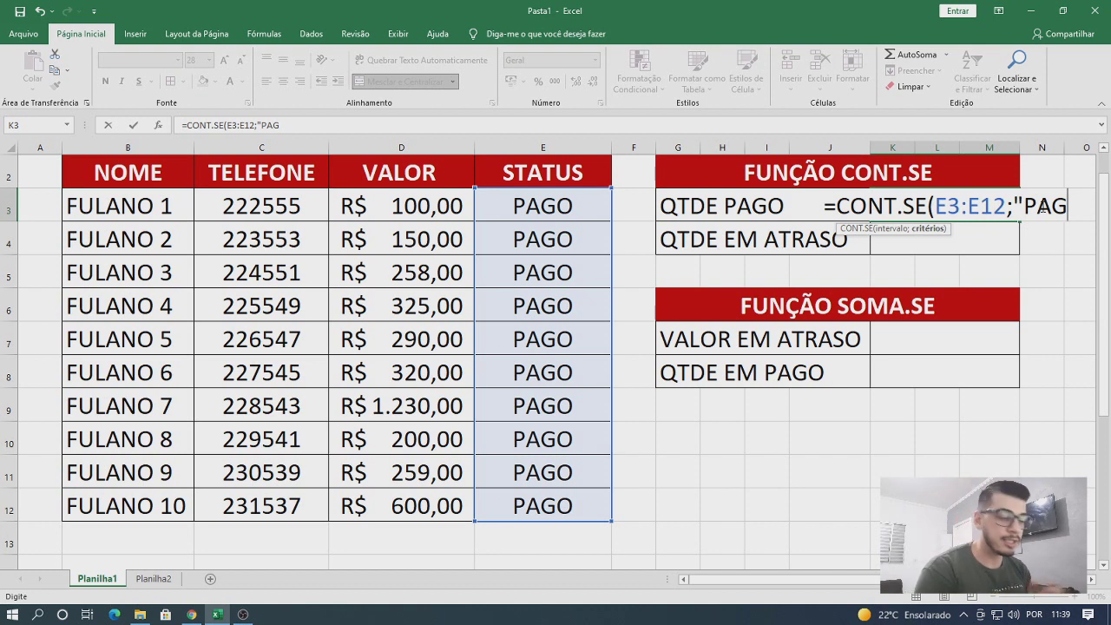
type("O\"")
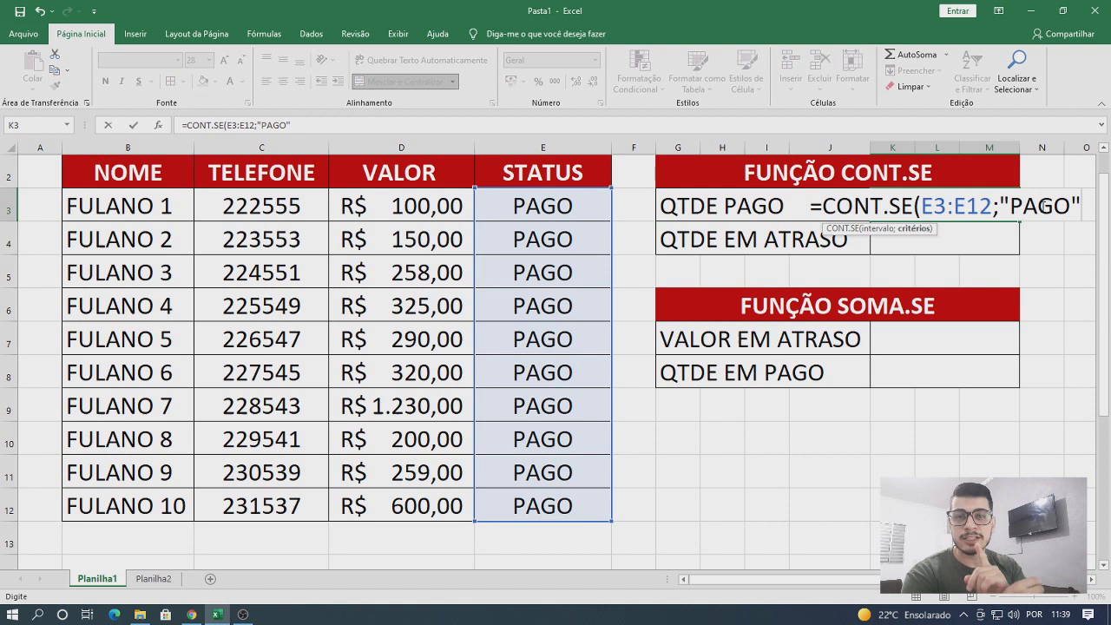
key("BackSpace")
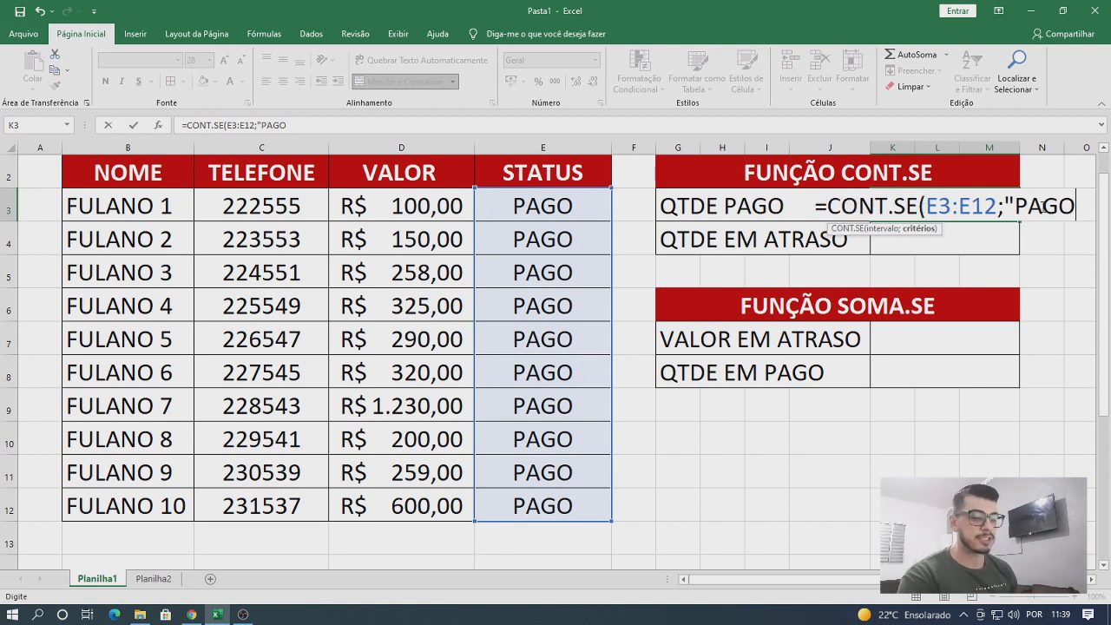
type("\"")
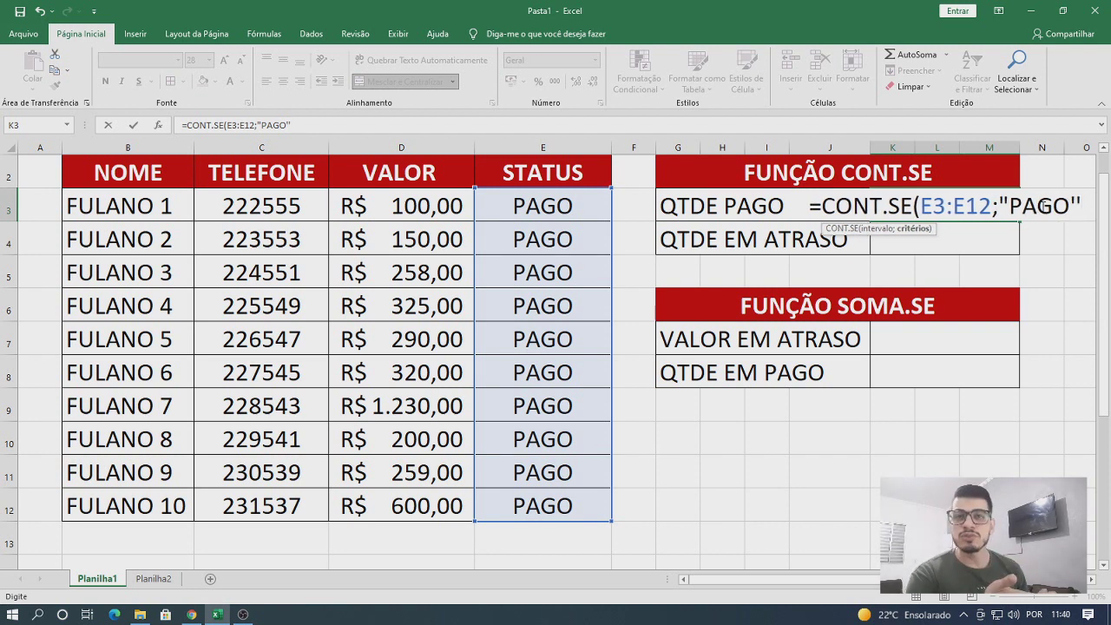
key("BackSpace")
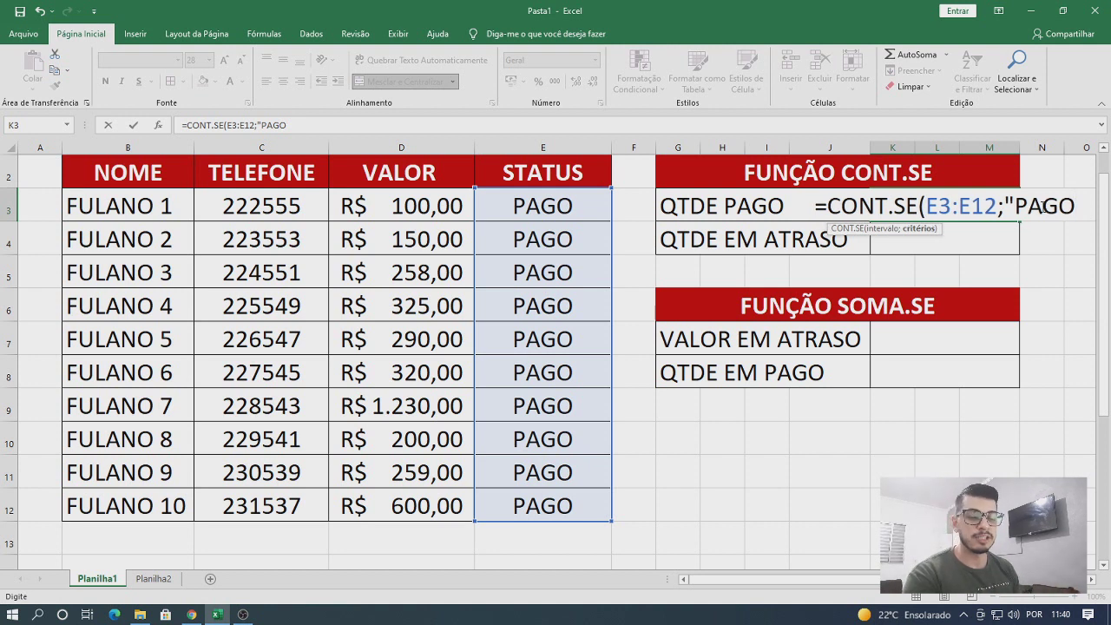
type("\"")
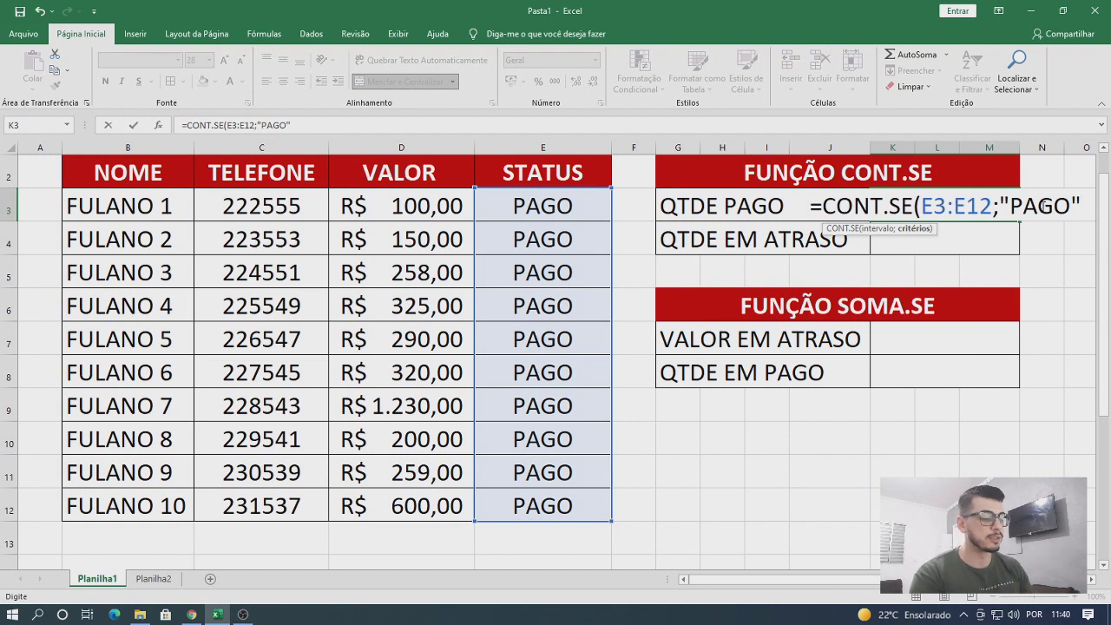
type(")")
key("Return")
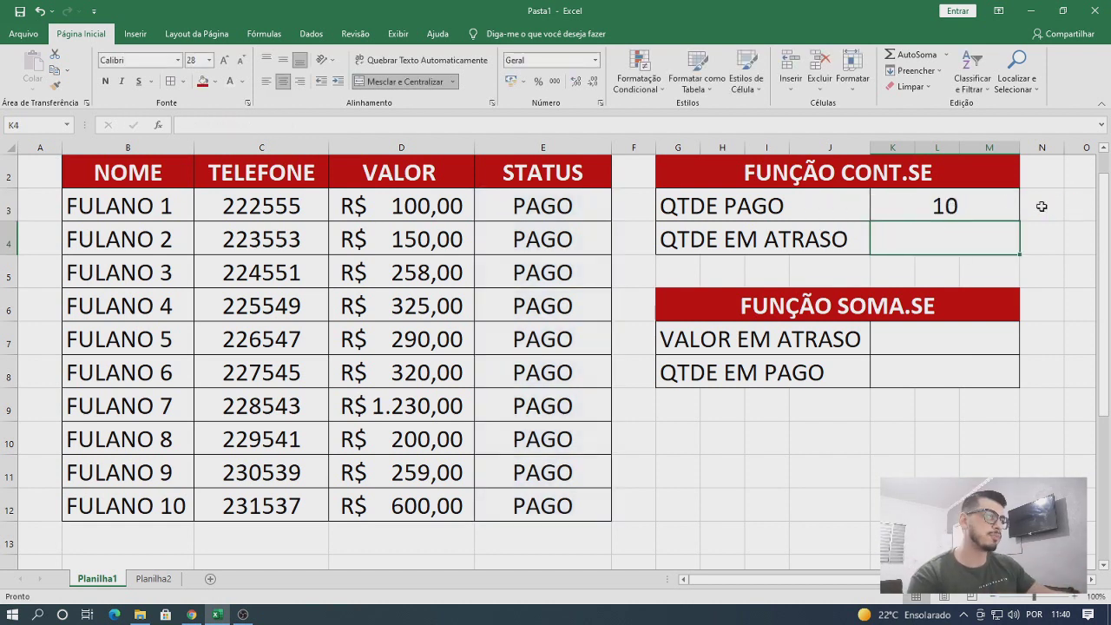
- Set the status of FULANO 1 and FULANO 2 in E3 and E4 to EM ATRASO
left_click(586, 215)
type("EM")
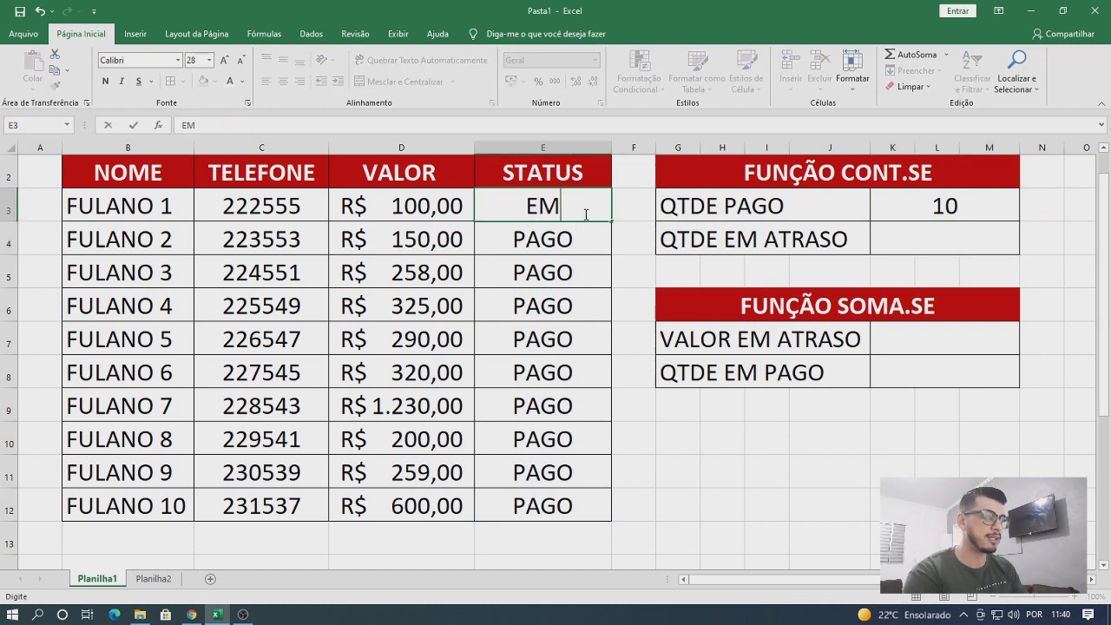
type(" ATRASO")
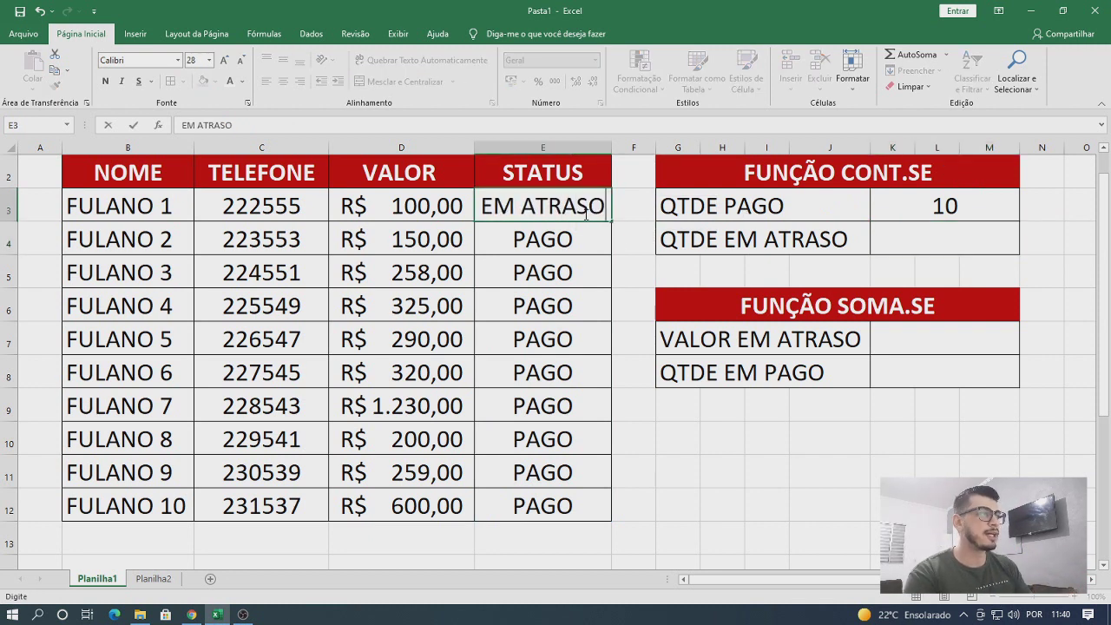
key("Return")
type("EM ATRS")
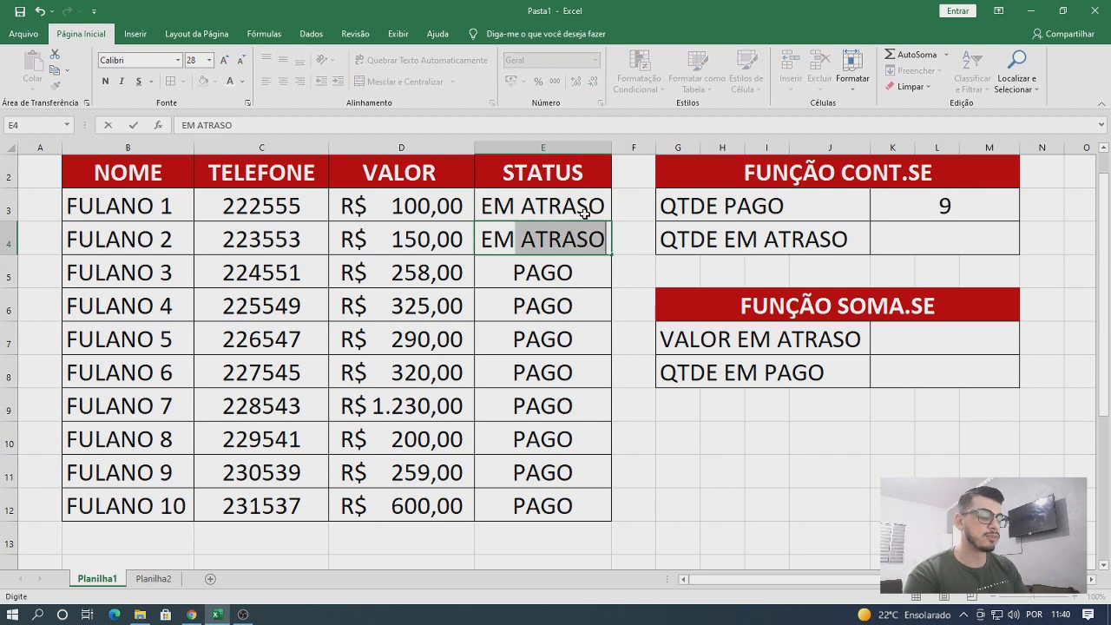
key("BackSpace")
type("ASO")
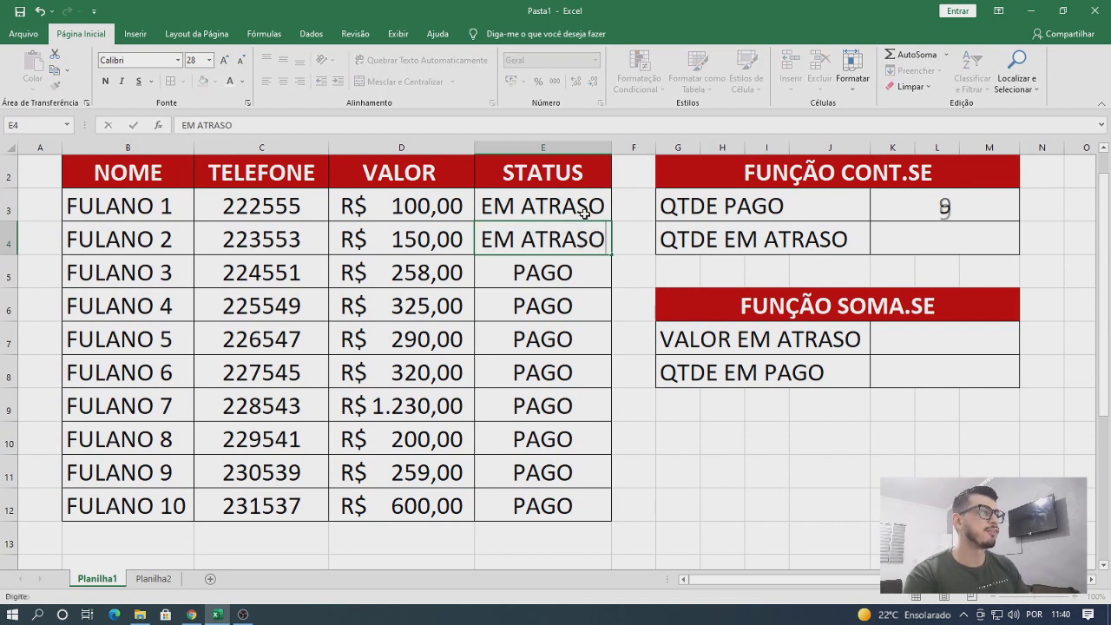
key("Return")
- Shorten FULANO 4's status in E6 to PAG to test the exact match of the counting criterion
key("Return")
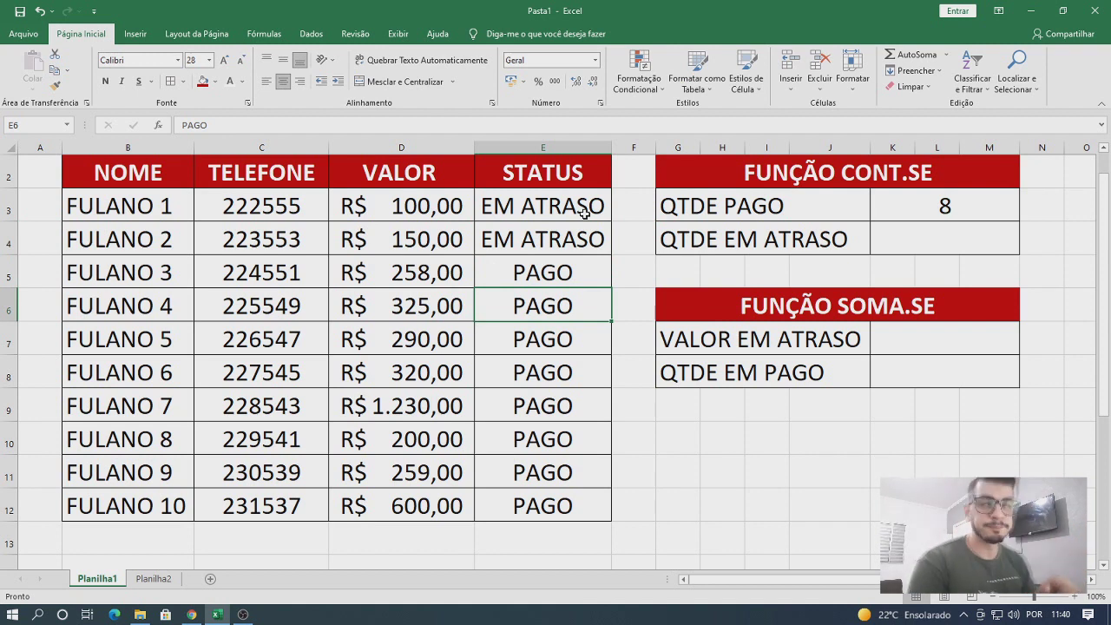
key("F2")
key("BackSpace")
key("Return")
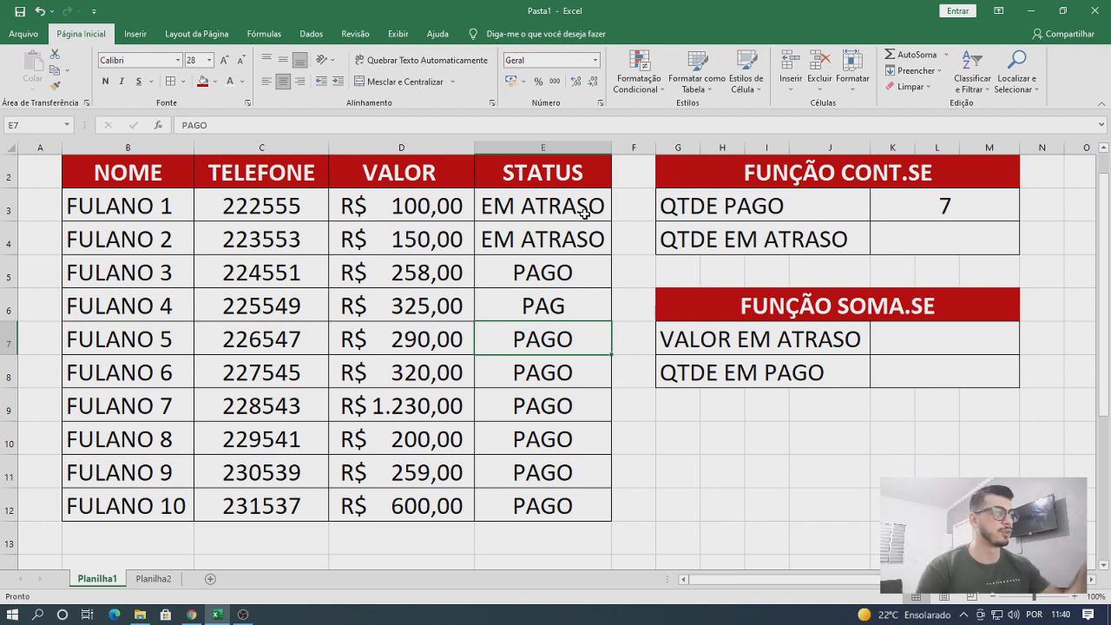
- Set FULANO 4's status in E6 to EM ATRASO
left_click(589, 305)
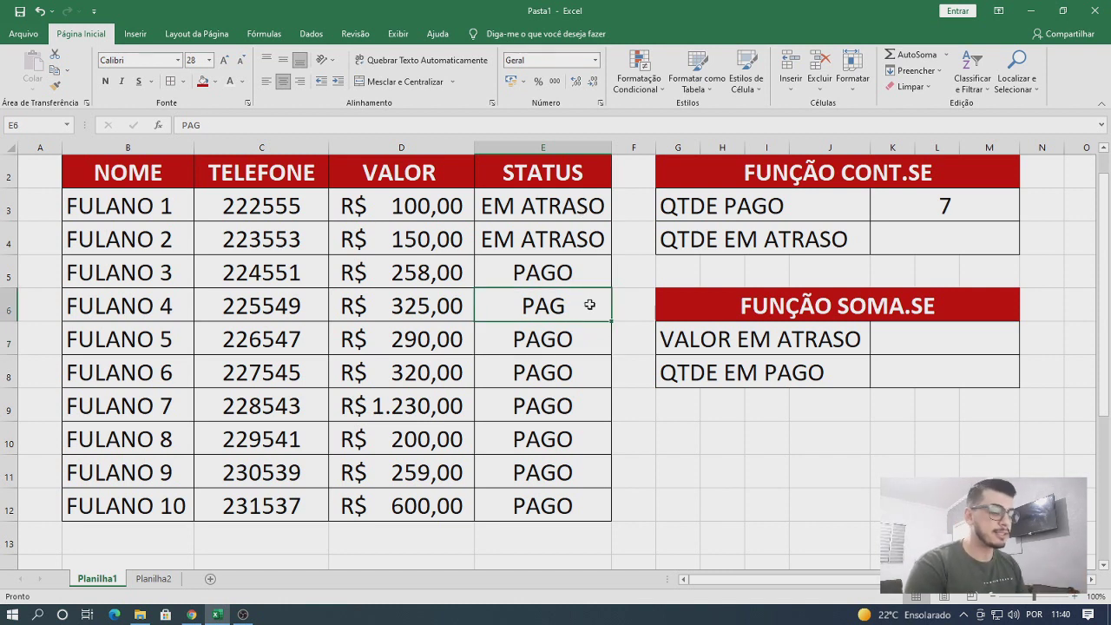
type("EM")
key("Return")
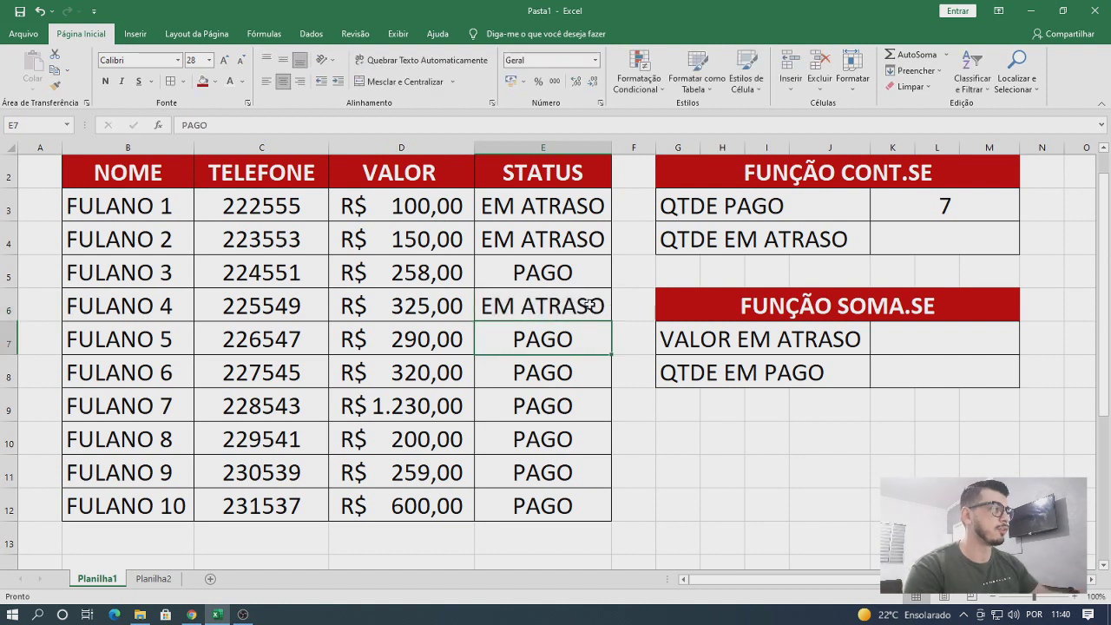
- Enter the formula =CONT.SE(E3:E12;"EM ATRASO") in K4 to count the overdue entries
left_click(922, 235)
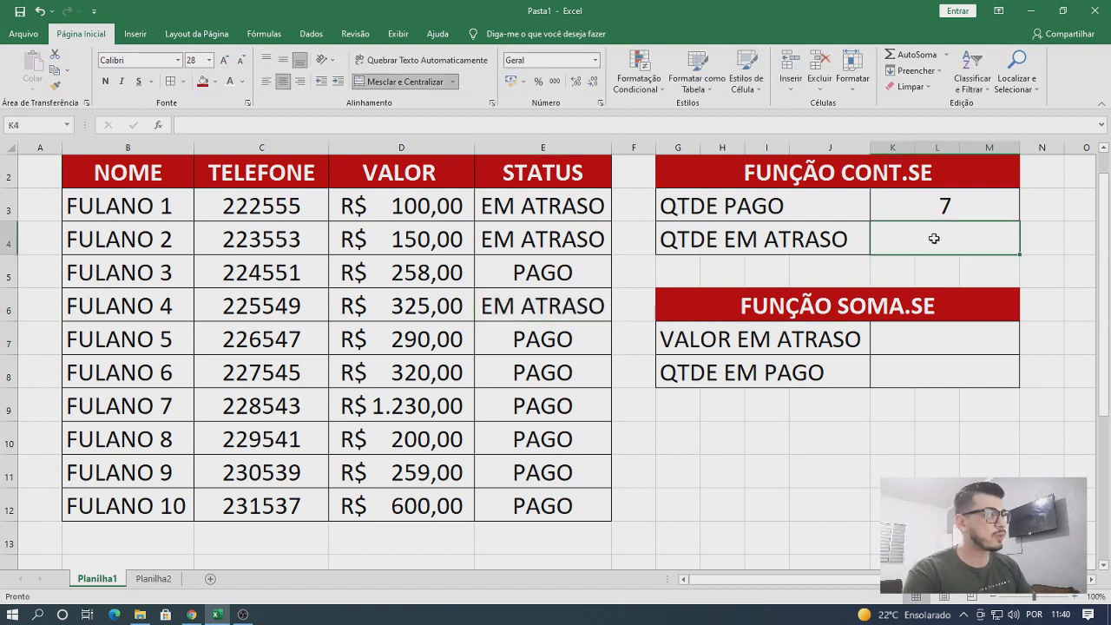
type("=")
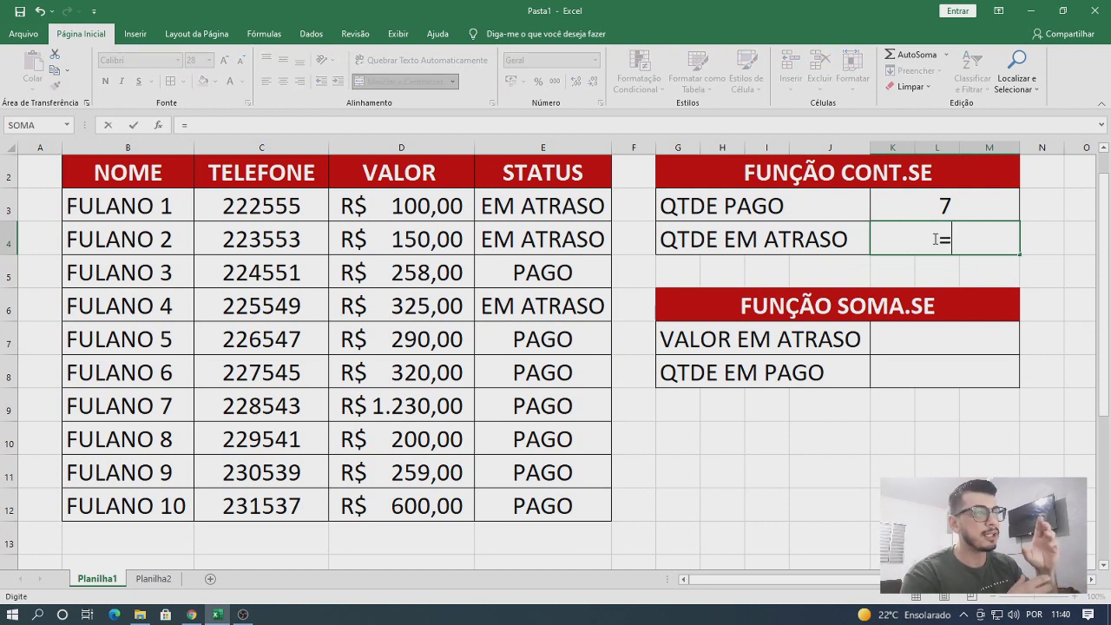
type("CO")
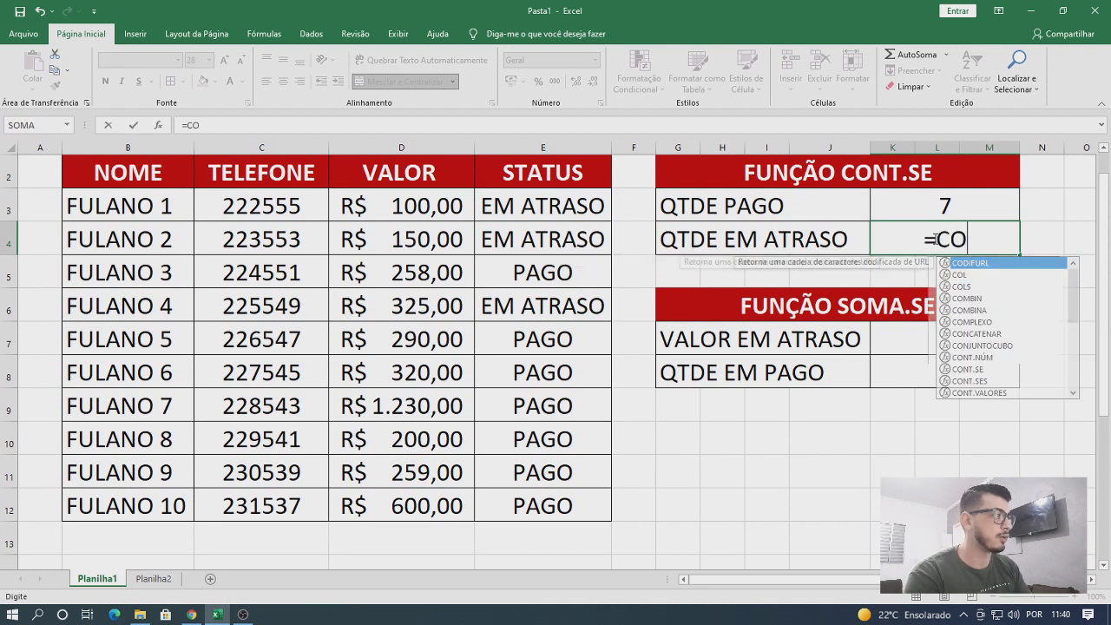
type("NT.SE")
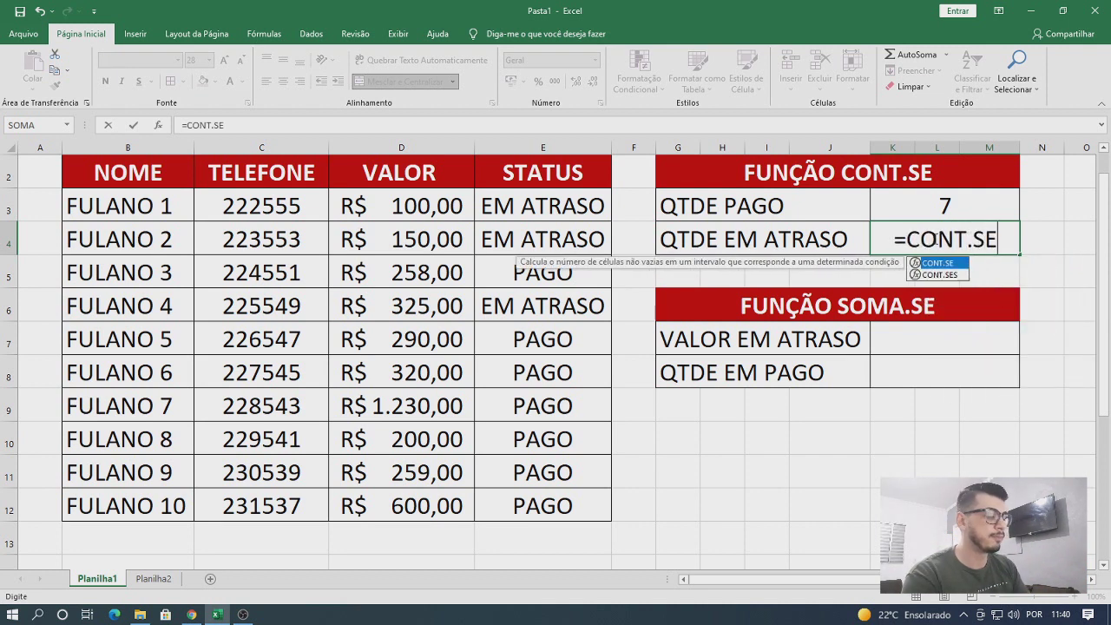
type("(")
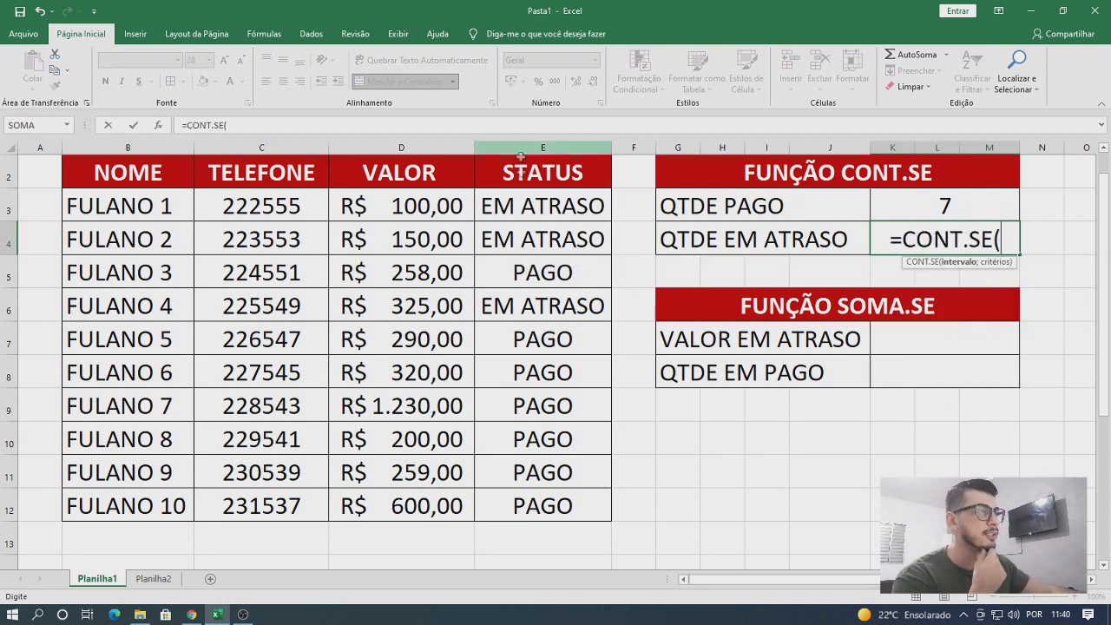
left_click_drag(537, 207, 544, 456)
left_click_drag(549, 512, 549, 511)
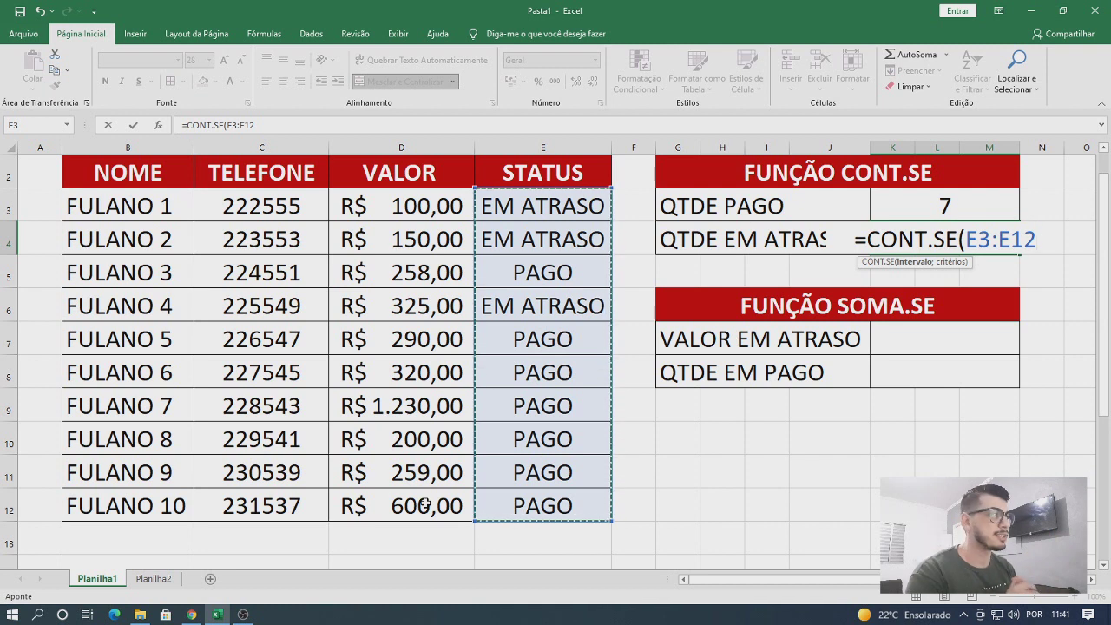
type(";\"")
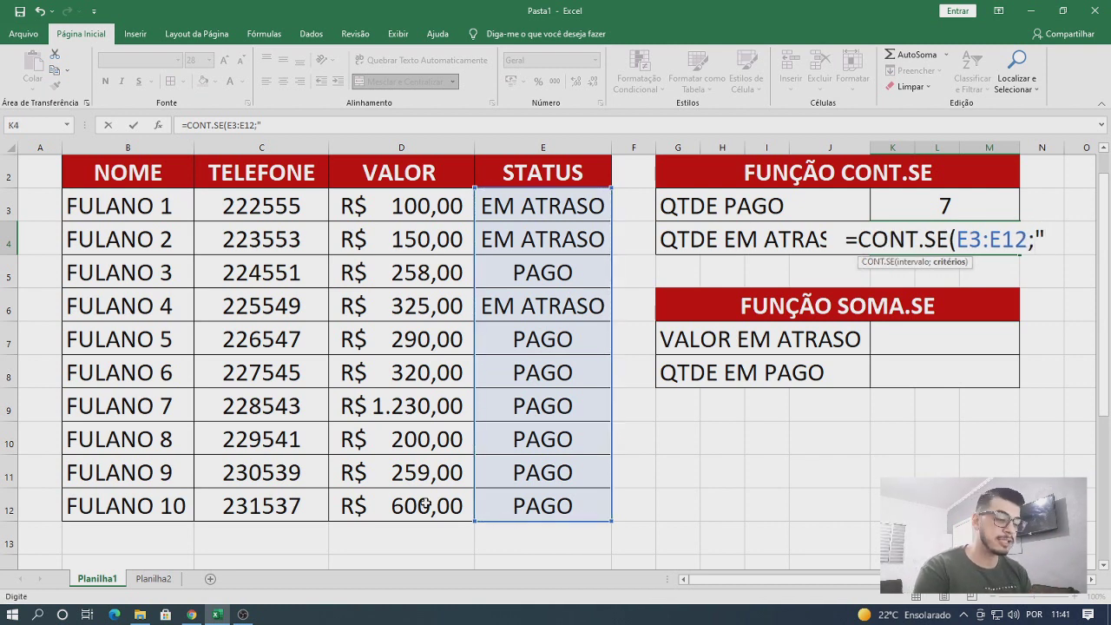
type("EM A")
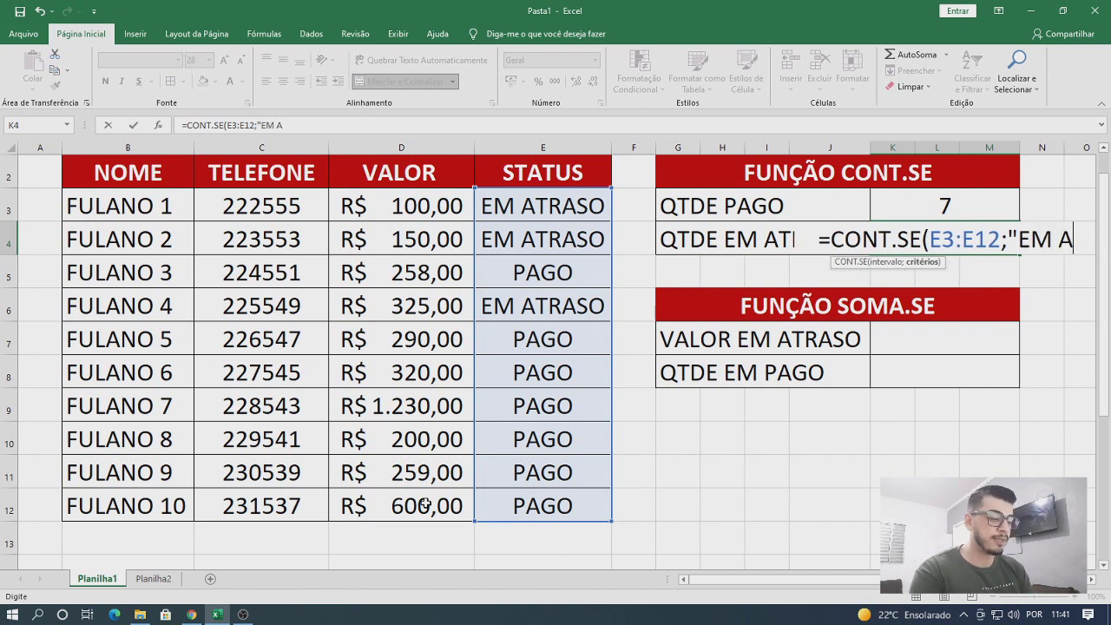
type("TRASO\")")
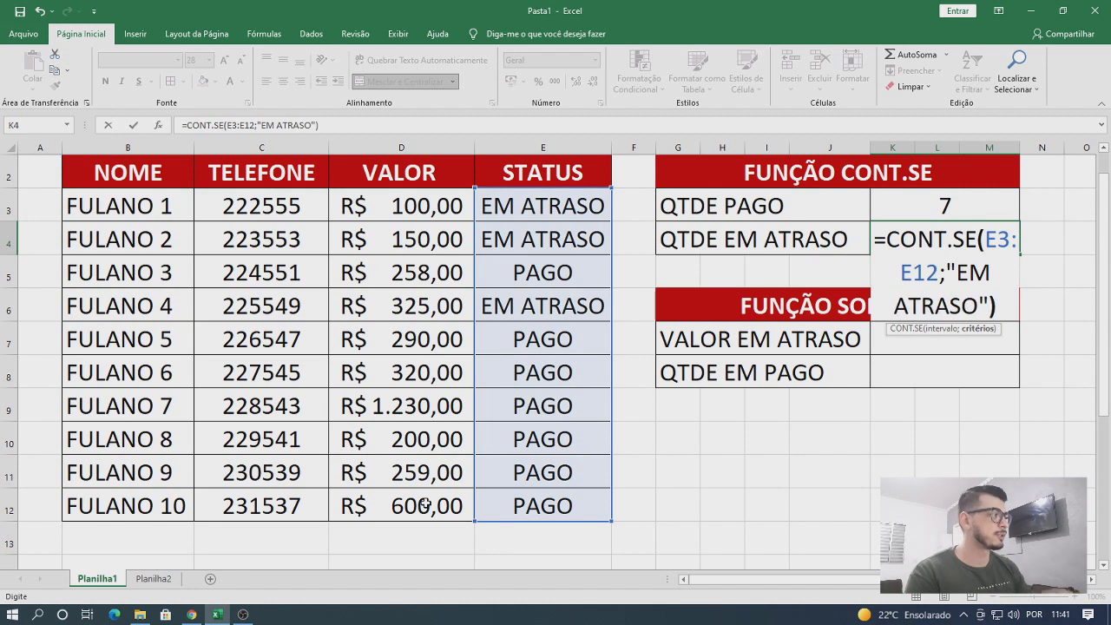
key("Return")
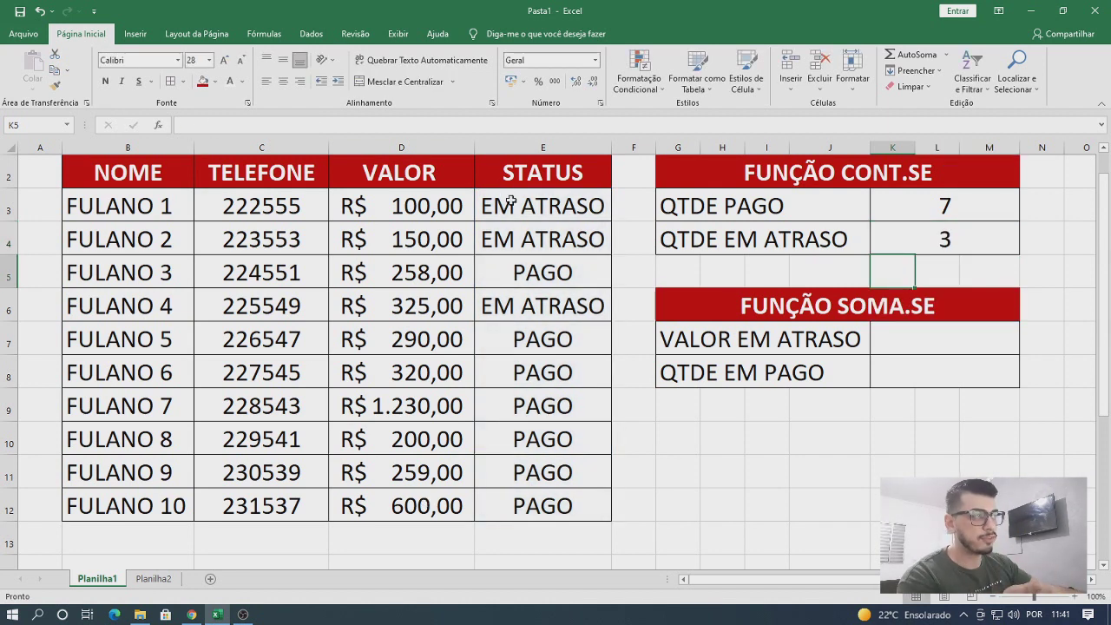
- Set FULANO 6's status in E8 to EM ATRASO
left_click_drag(512, 201, 512, 233)
left_click(530, 307)
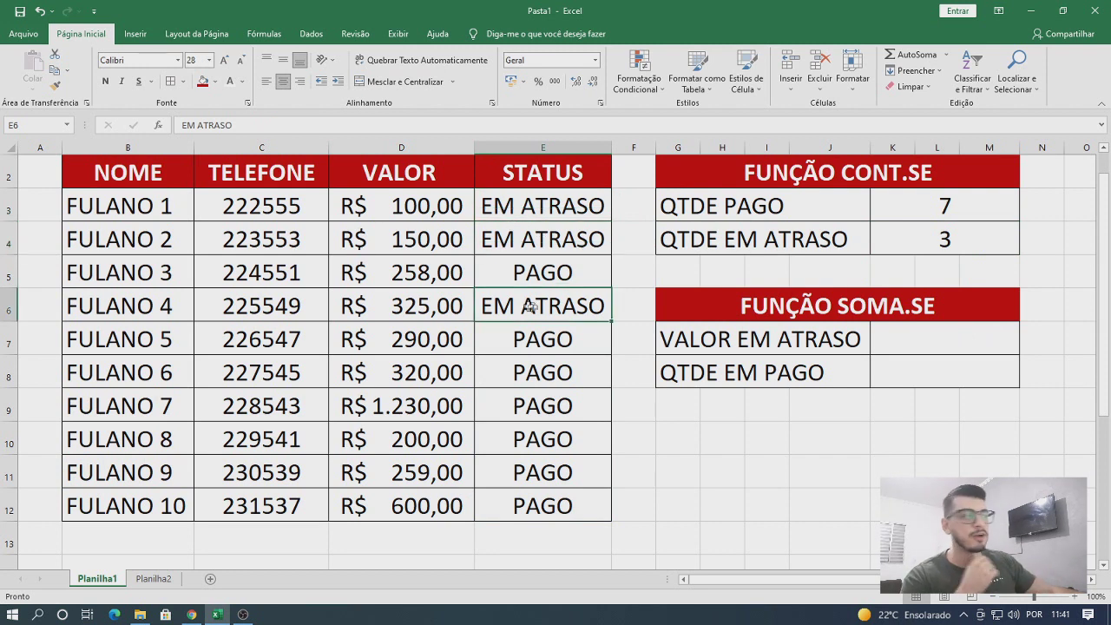
left_click(545, 375)
type("EM A")
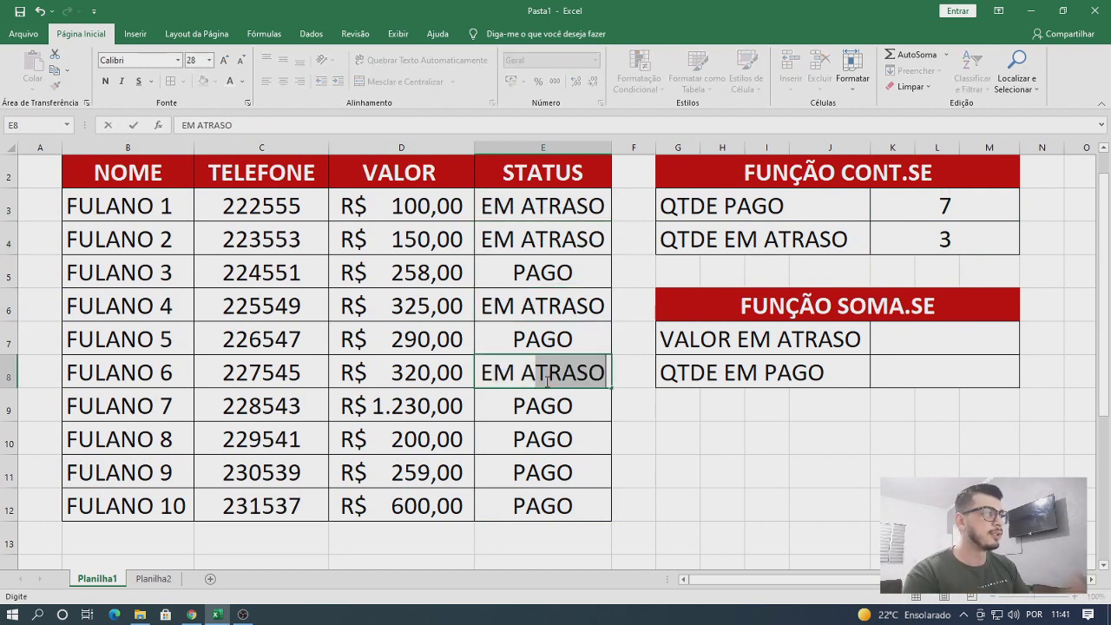
key("Return")
- Move the FUNÇÃO SOMA.SE block down one row so that it starts in row 7, accepting the unmerging of cells
left_click_drag(773, 308, 775, 374)
left_click_drag(773, 288, 776, 331)
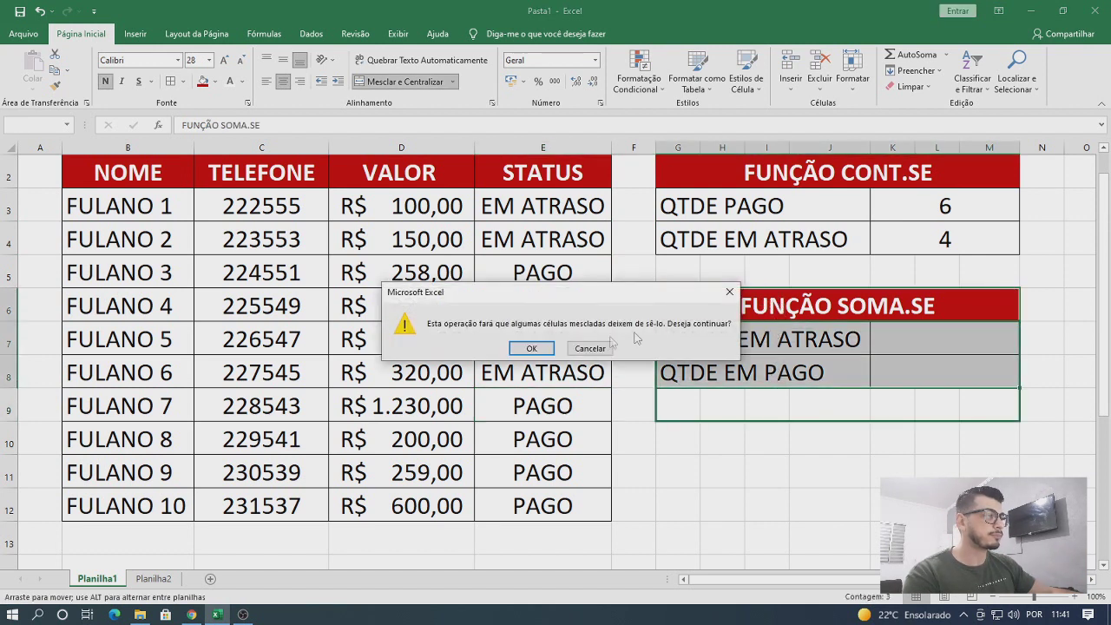
left_click(532, 348)
left_click(766, 272)
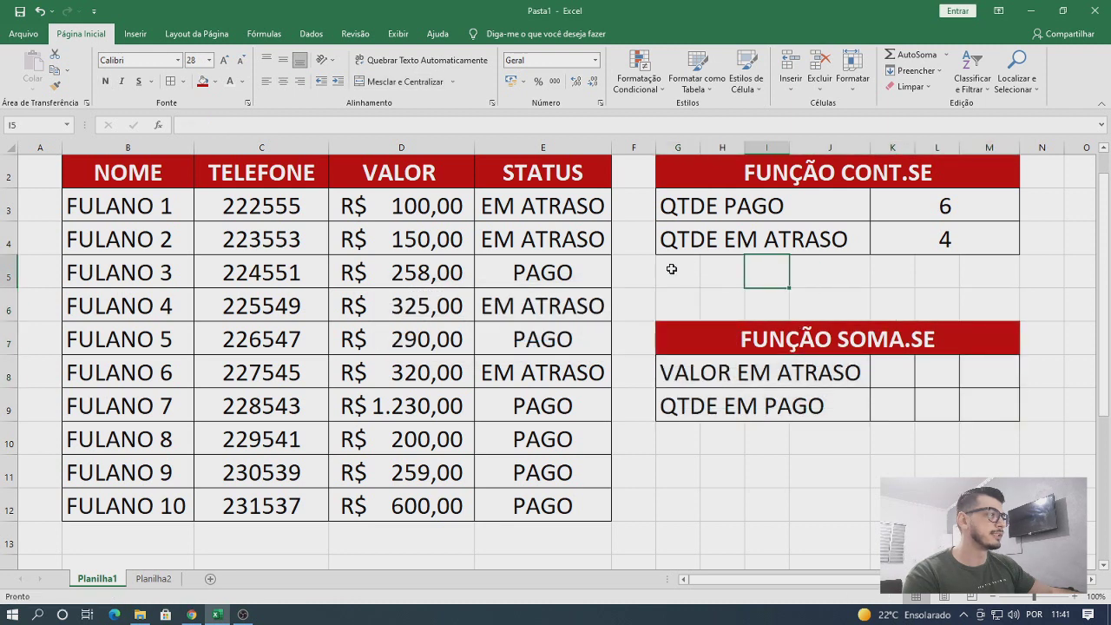
- Merge and center G5:J5 below QTDE EM ATRASO and label it MAIOR QUE MIL
left_click(671, 270)
left_click_drag(681, 270, 833, 274)
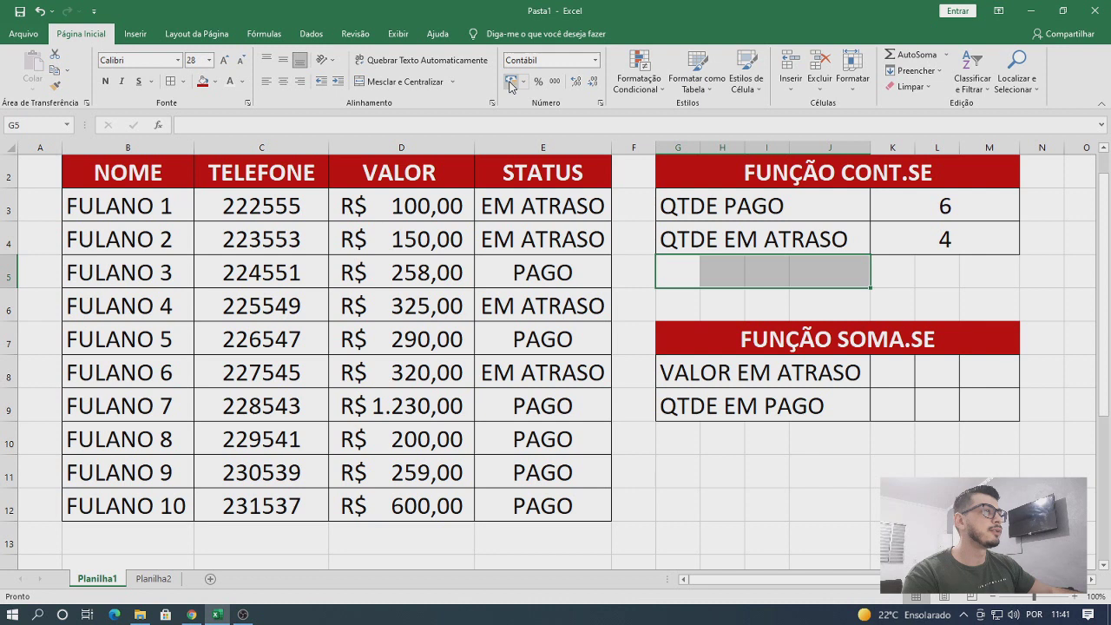
left_click(406, 81)
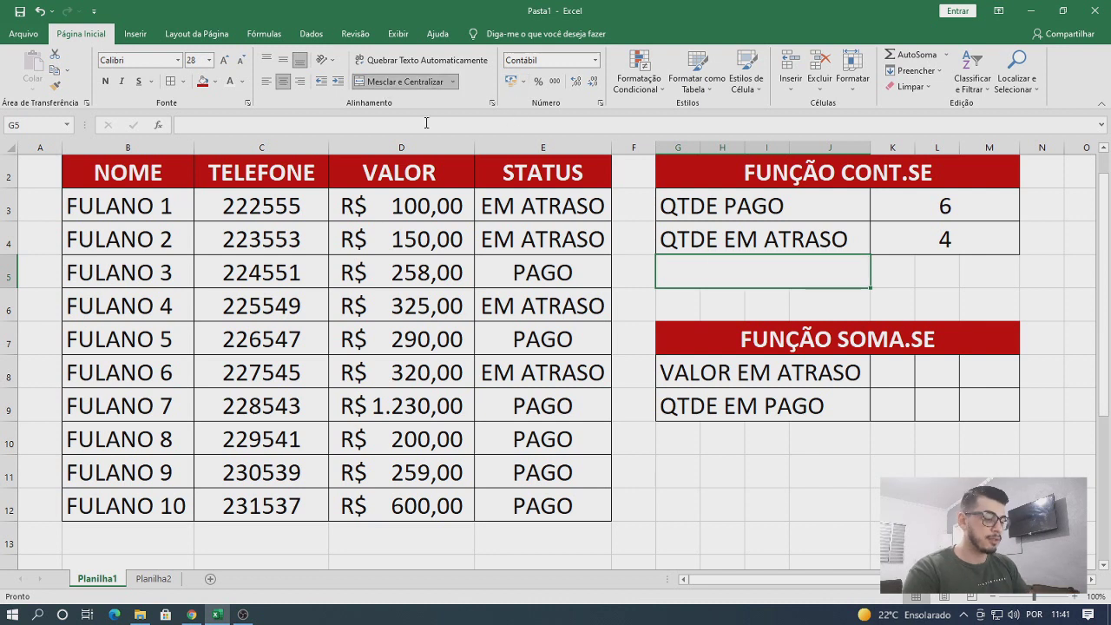
type("MAIOR QUE MIL")
key("Tab")
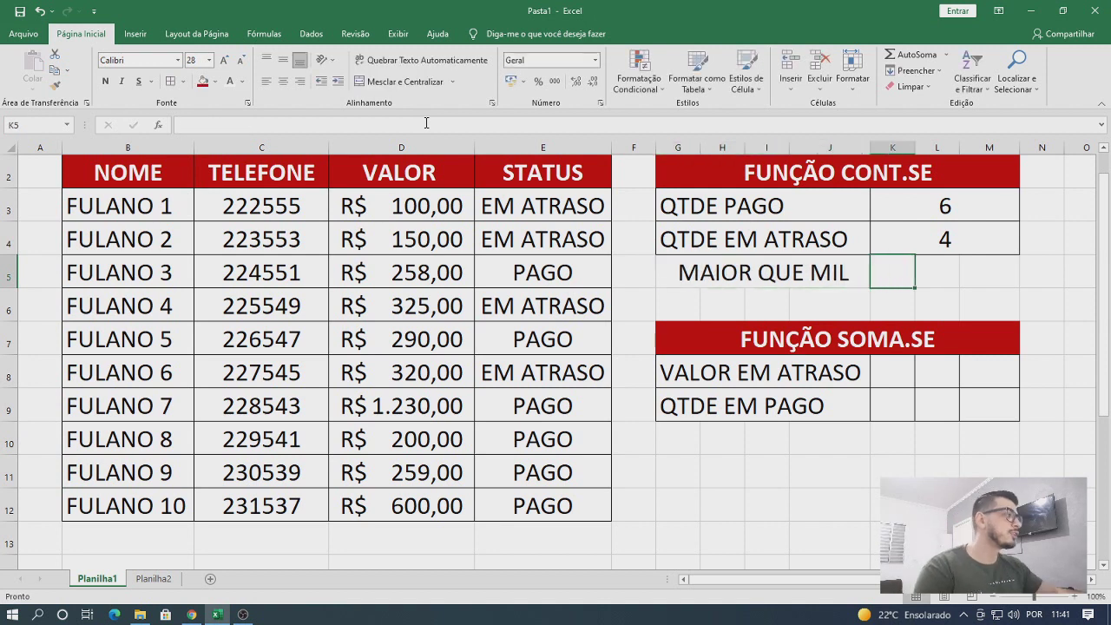
- Merge and center K5:M5 and apply borders to the CONT.SE rows G3:M5
left_click_drag(895, 267, 987, 272)
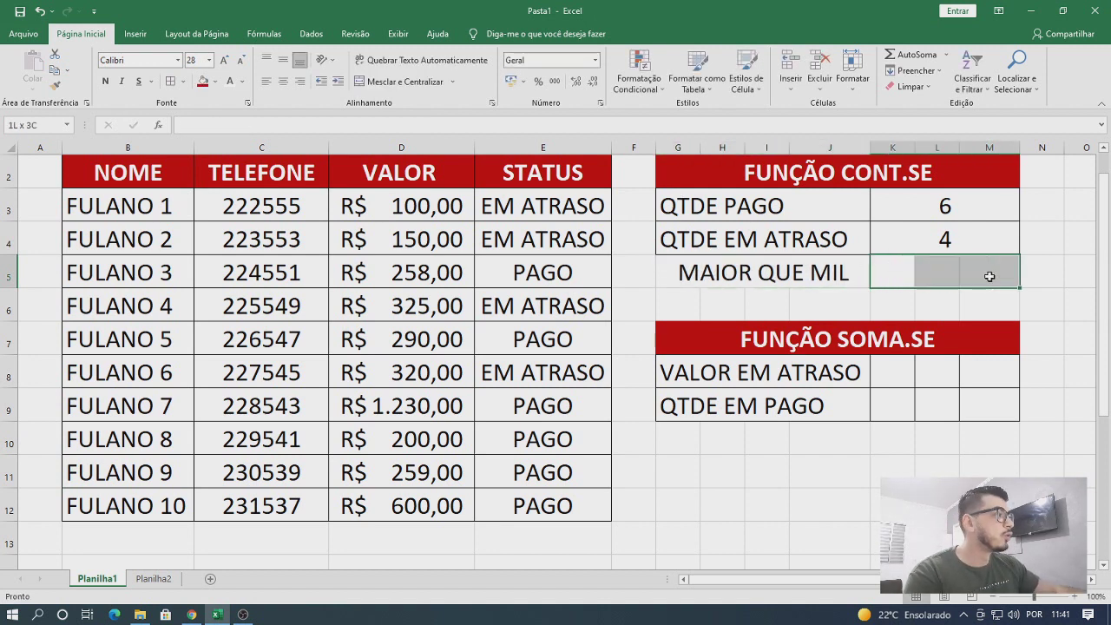
left_click(401, 82)
left_click_drag(679, 274, 824, 199)
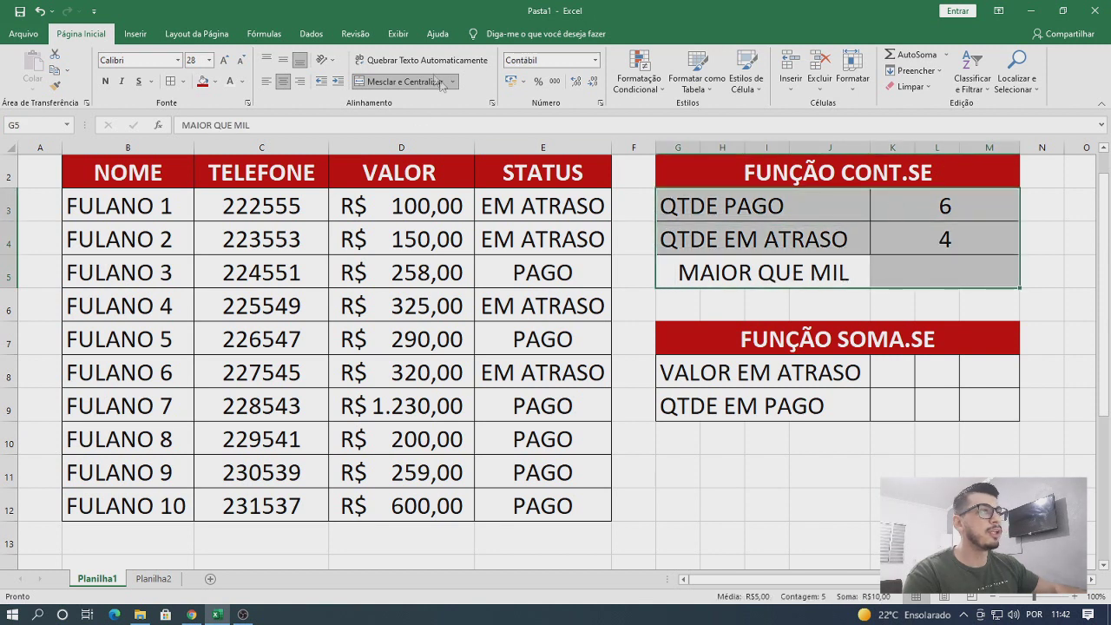
left_click(171, 84)
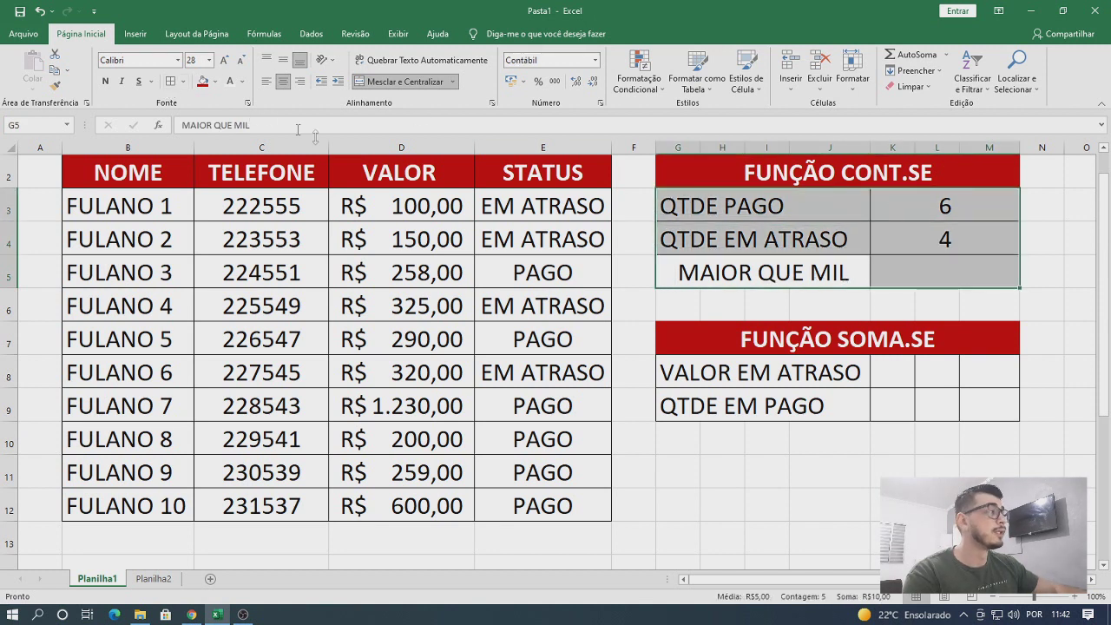
left_click(955, 269)
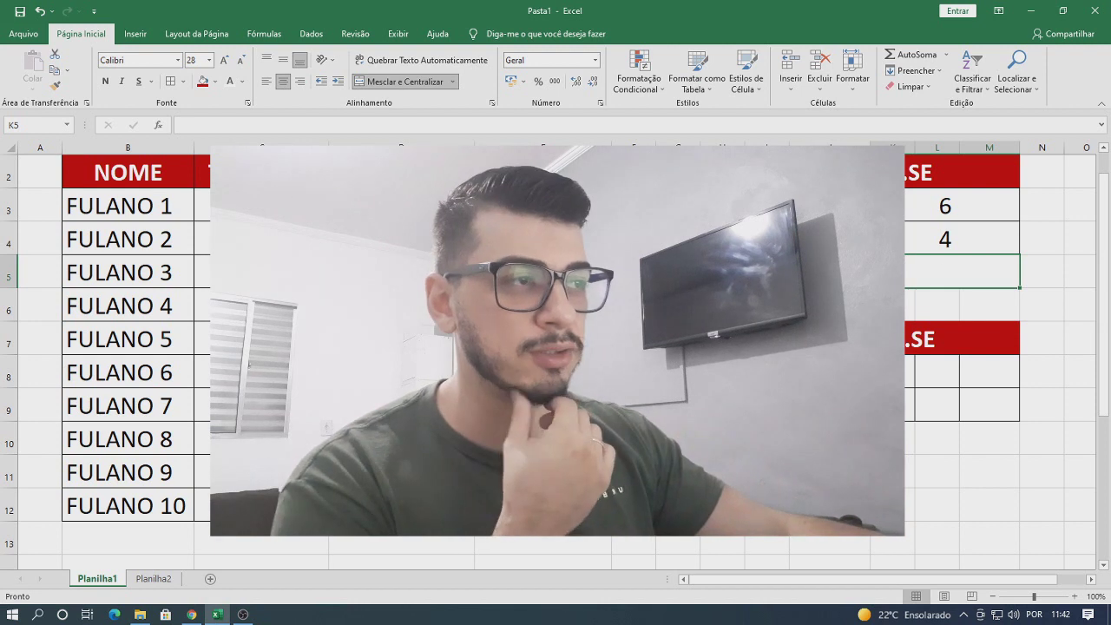
left_click(402, 406)
left_click(930, 271)
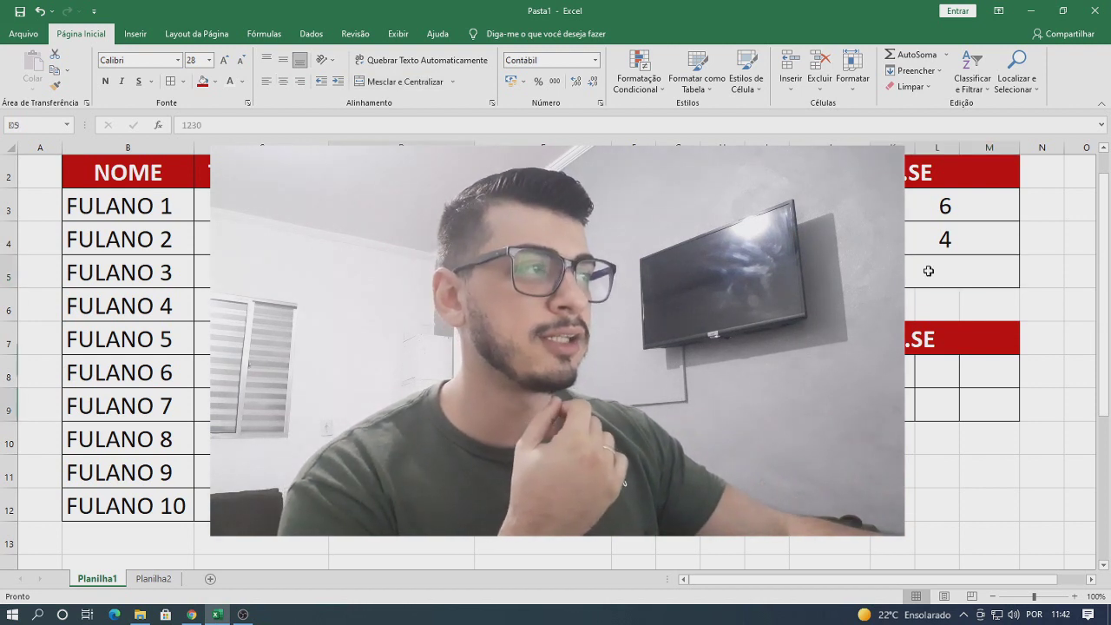
left_click_drag(763, 207, 762, 273)
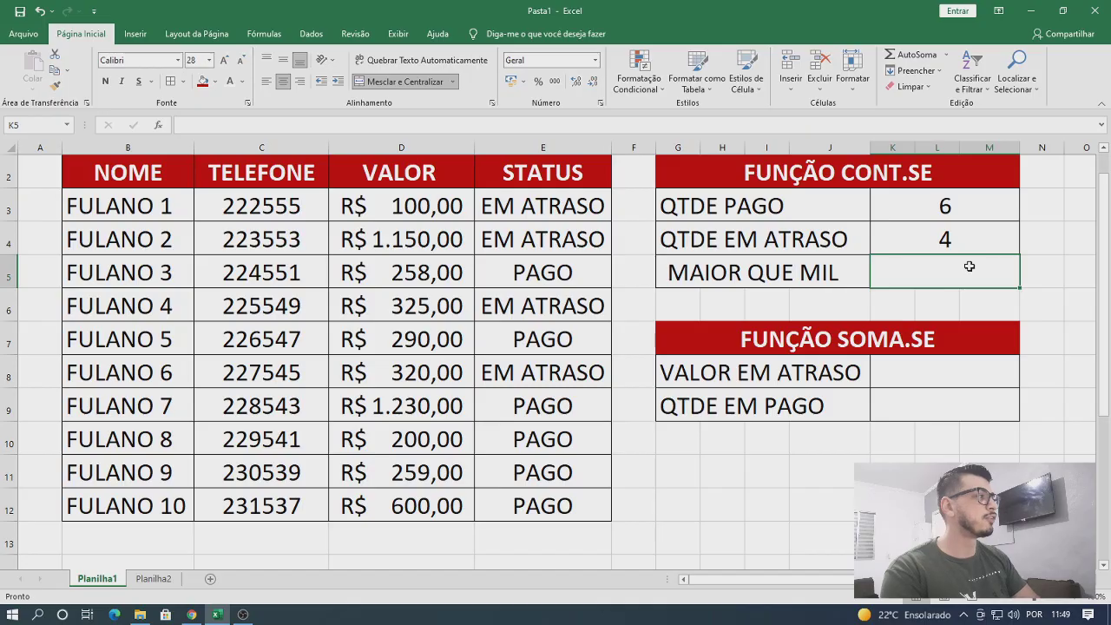
- Enter the formula =CONT.SE(D3:D12;">1000") in K5 to count the amounts greater than one thousand
type("=CON")
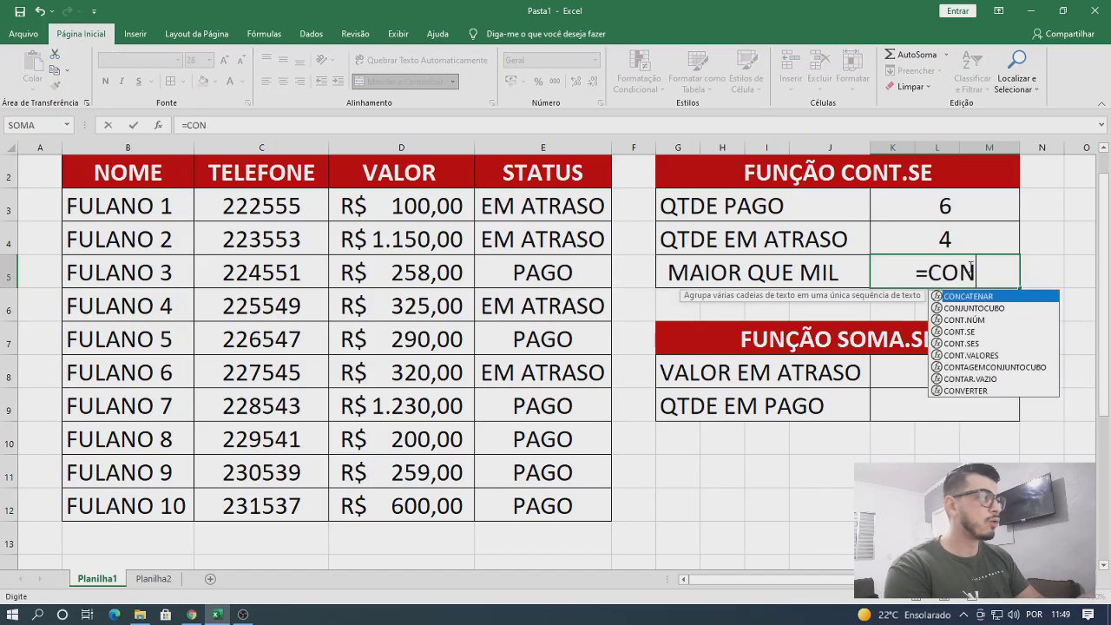
type("T.SE")
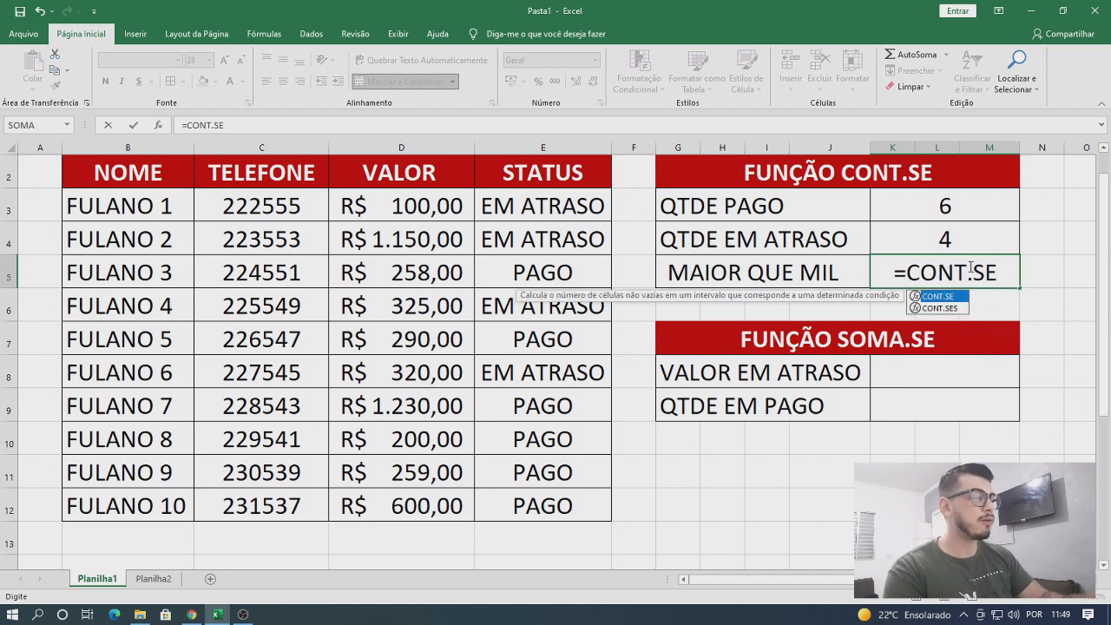
type("(")
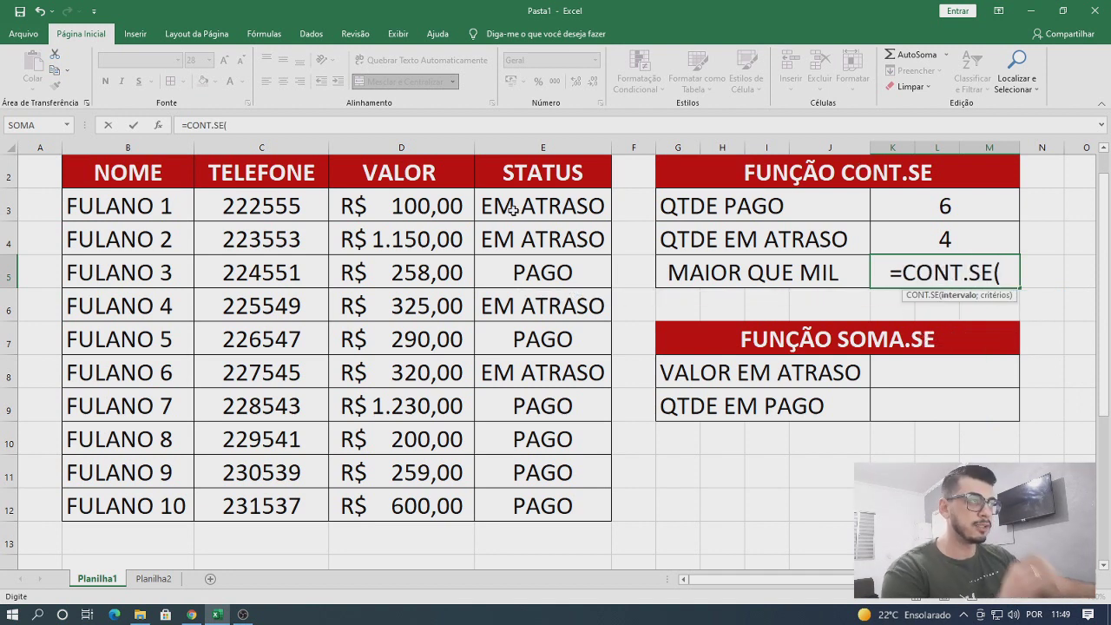
left_click_drag(401, 206, 421, 406)
left_click_drag(536, 206, 535, 492)
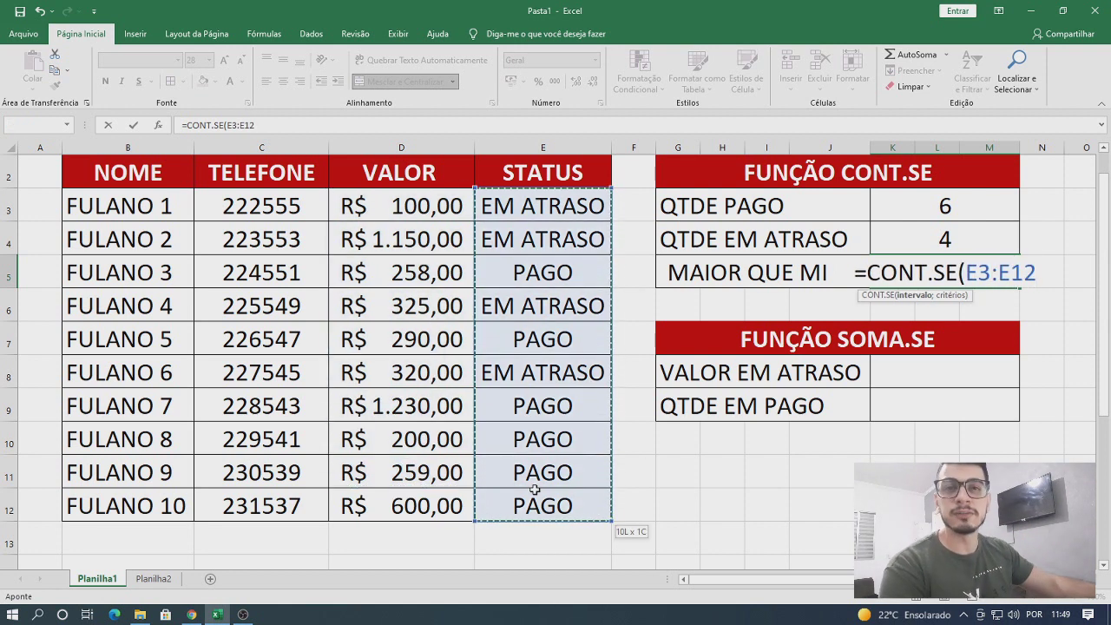
left_click_drag(421, 201, 429, 493)
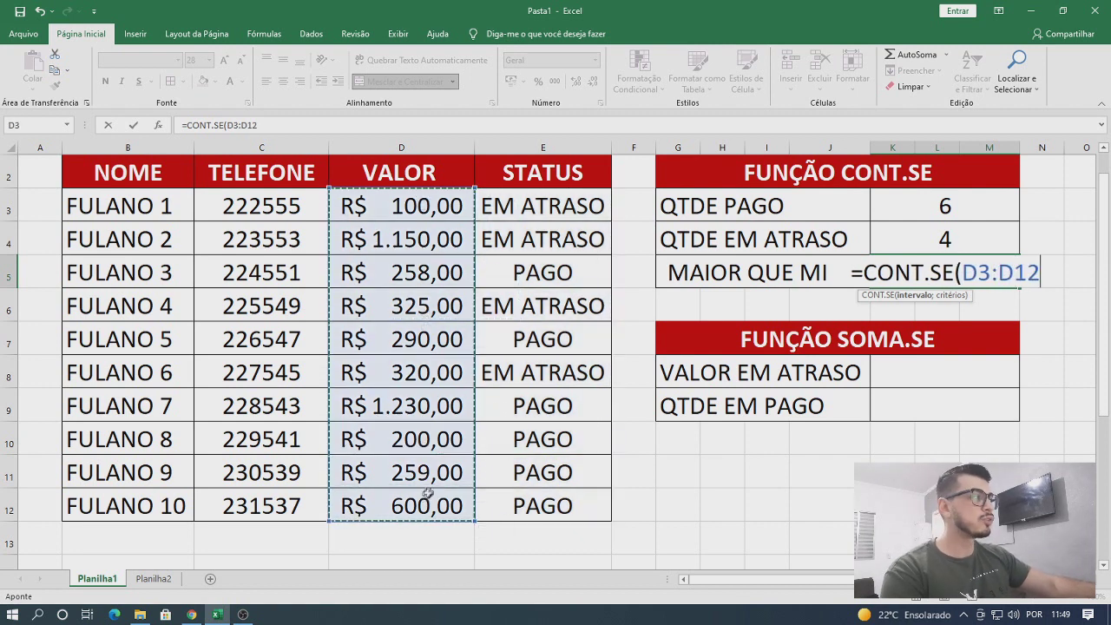
type(">")
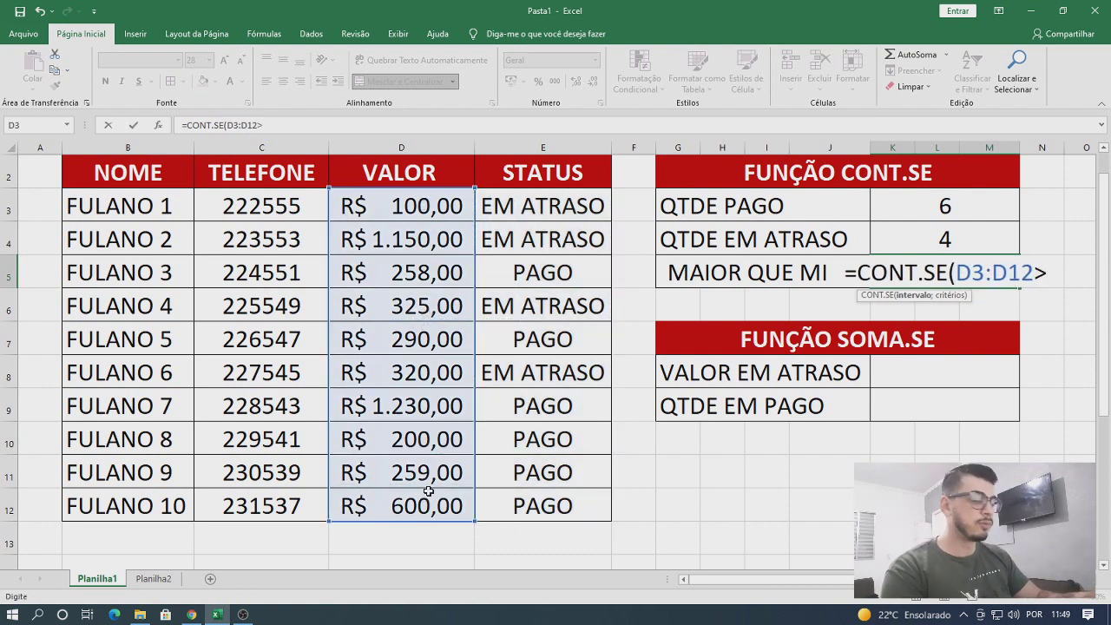
key("BackSpace")
type(";\"")
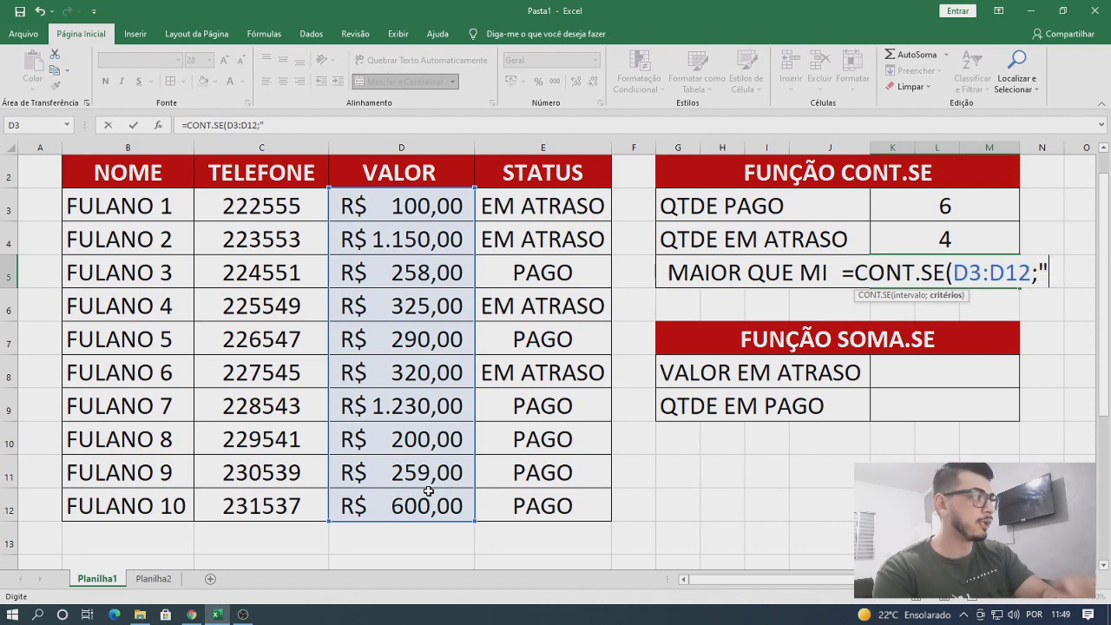
type(">1000")
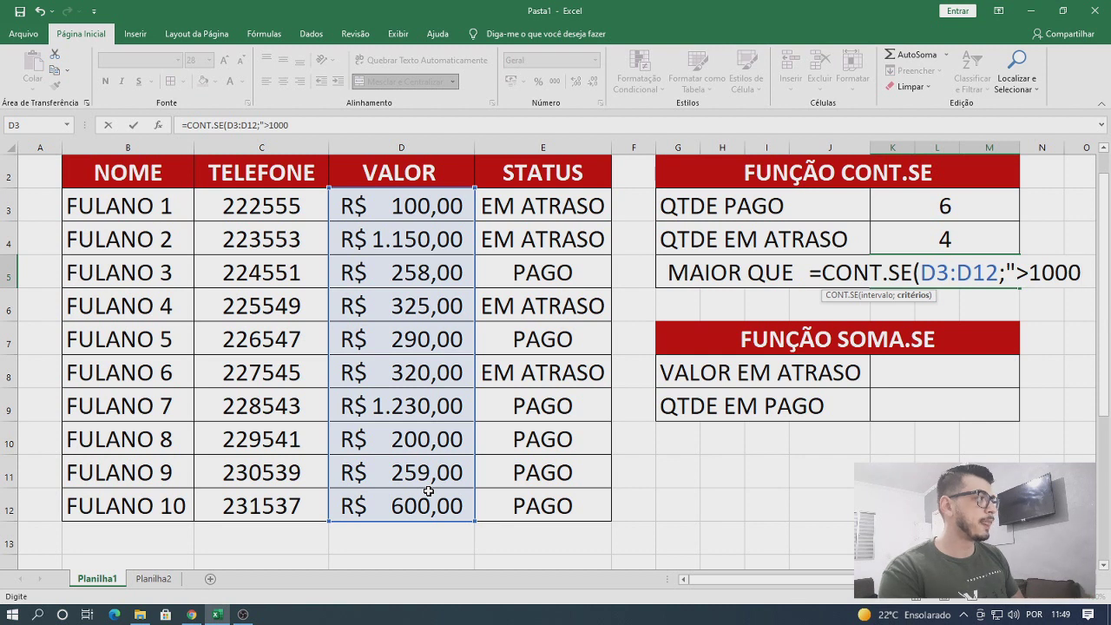
type("\"")
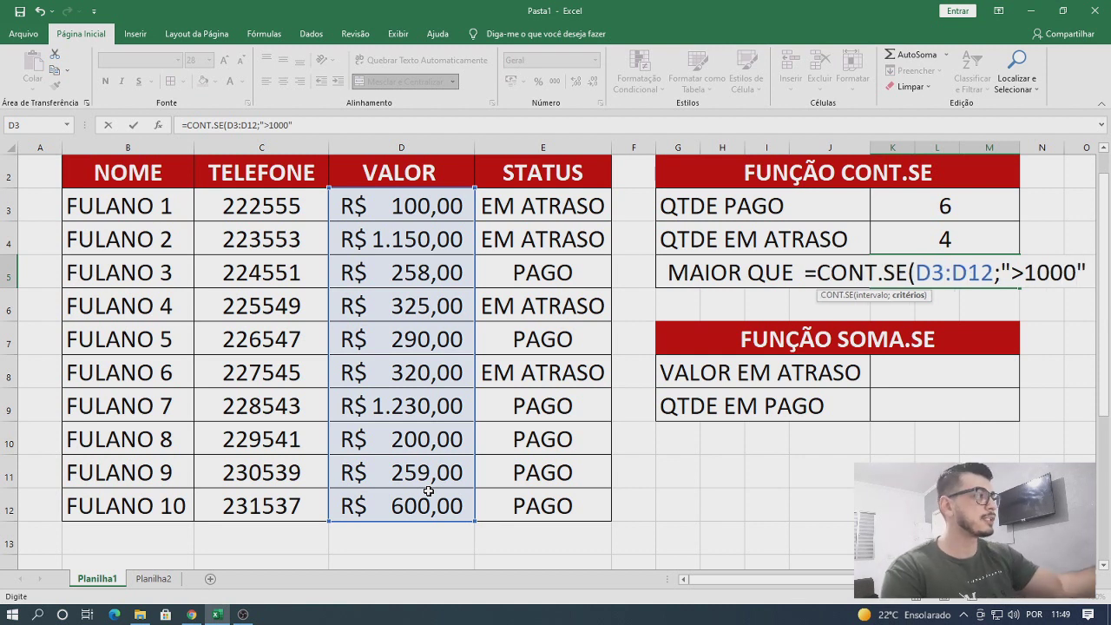
left_click_drag(992, 272, 920, 272)
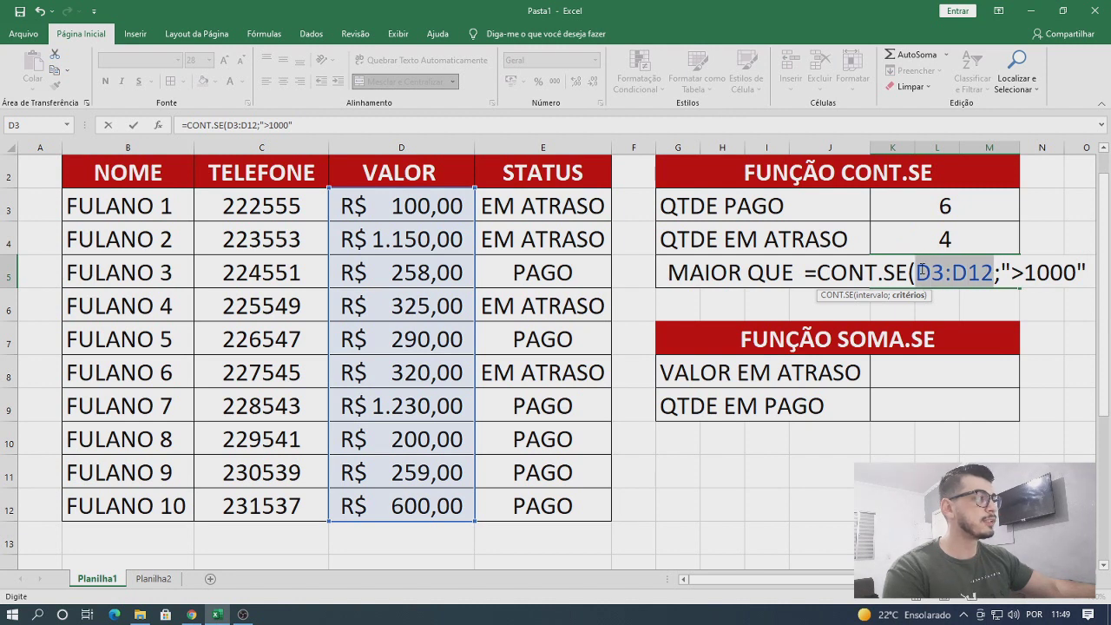
left_click(1040, 271)
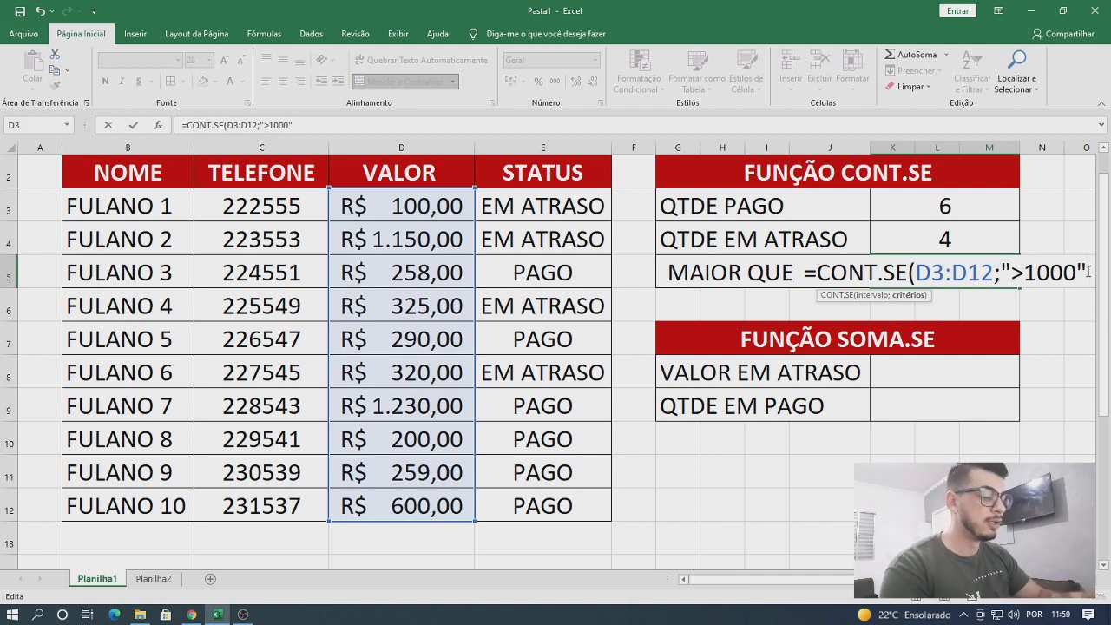
type(")")
key("Return")
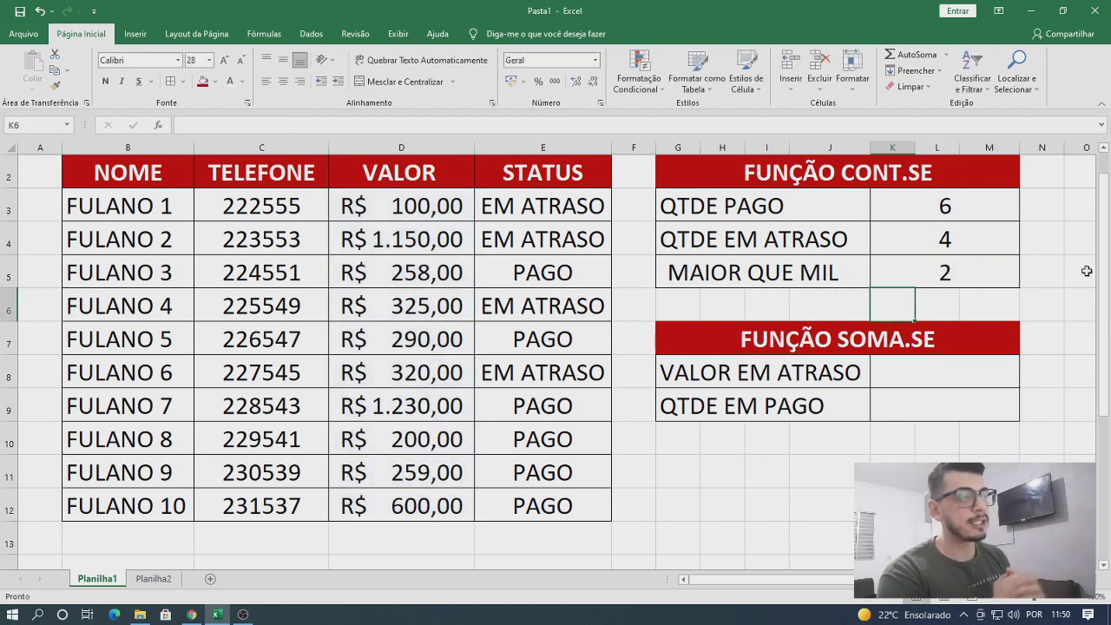
- Change the amount in D5 to 1258 to test the MAIOR QUE MIL count
left_click(1011, 278)
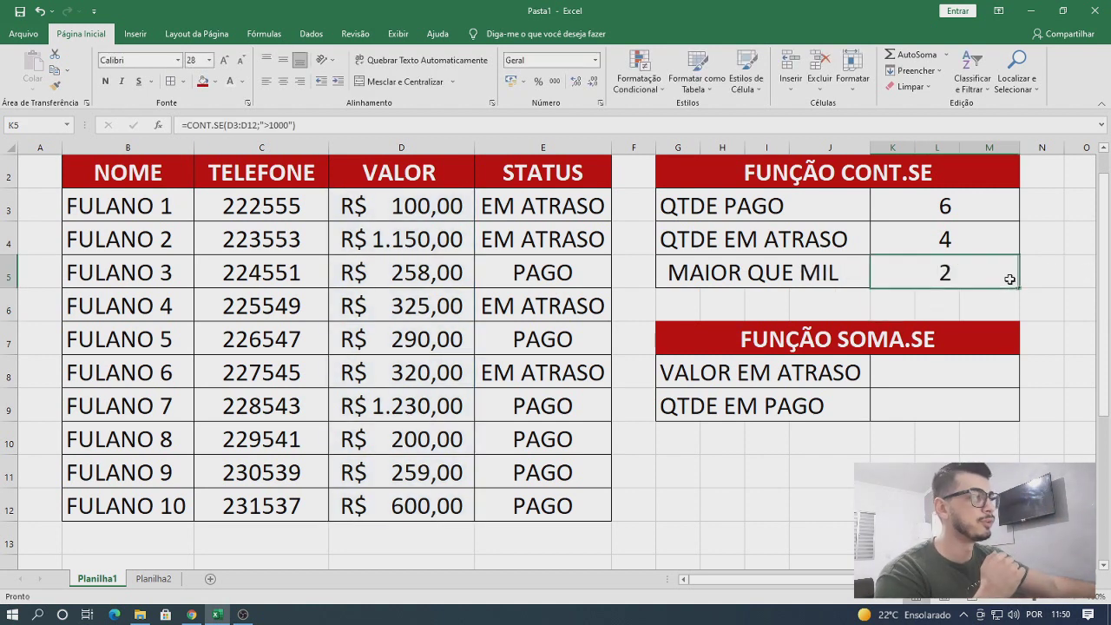
double_click(394, 270)
left_click(429, 273)
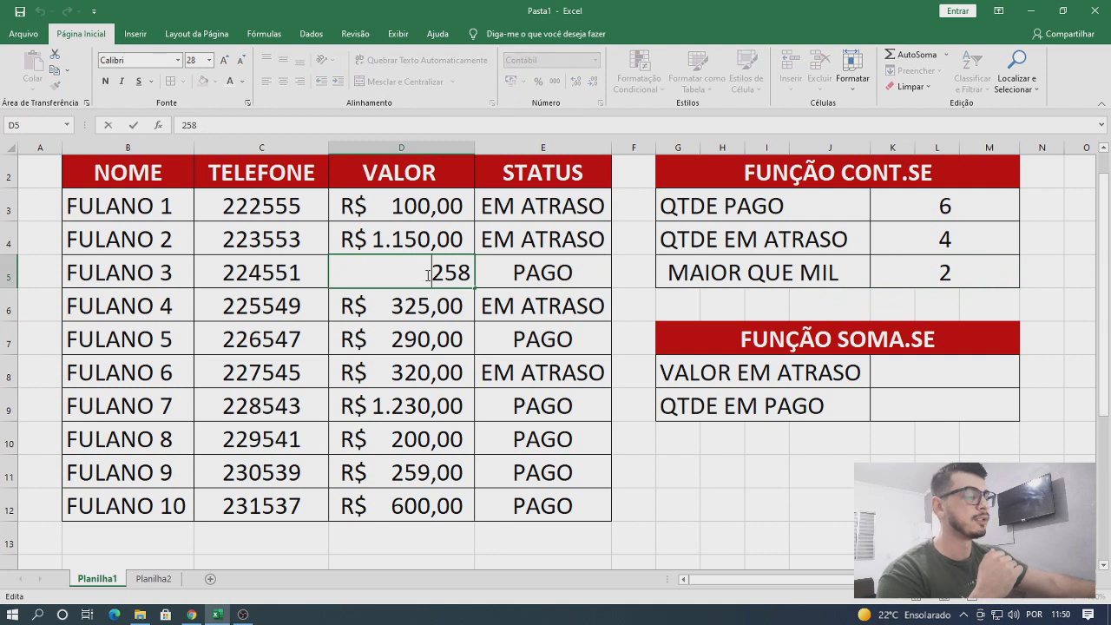
type("1")
key("Return")
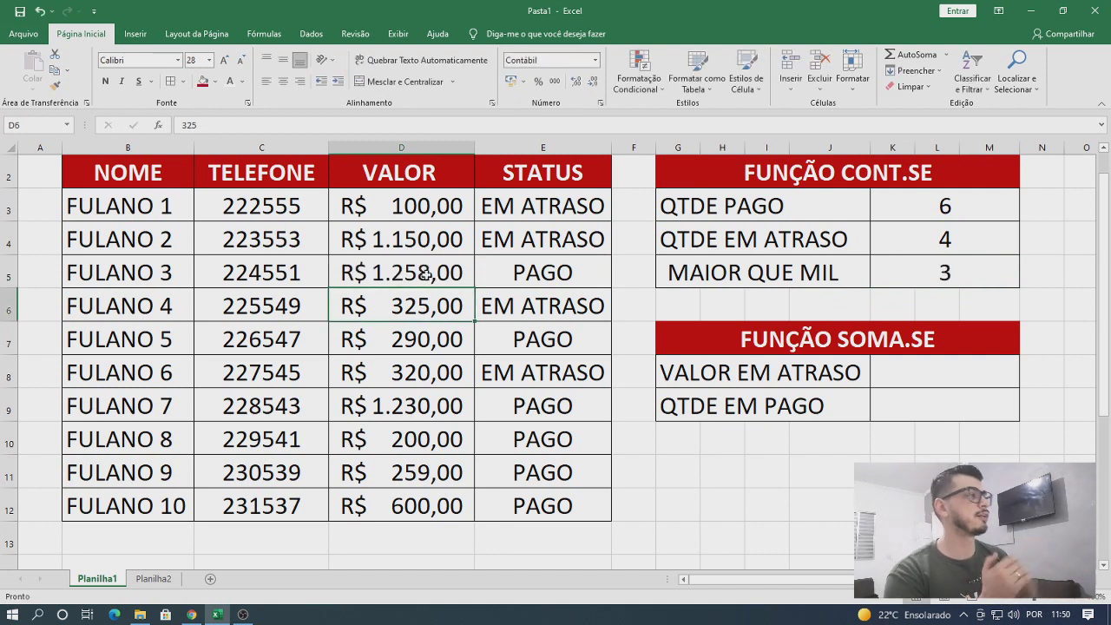
- Reduce the amount in D4 to 150 to test the MAIOR QUE MIL count
double_click(431, 241)
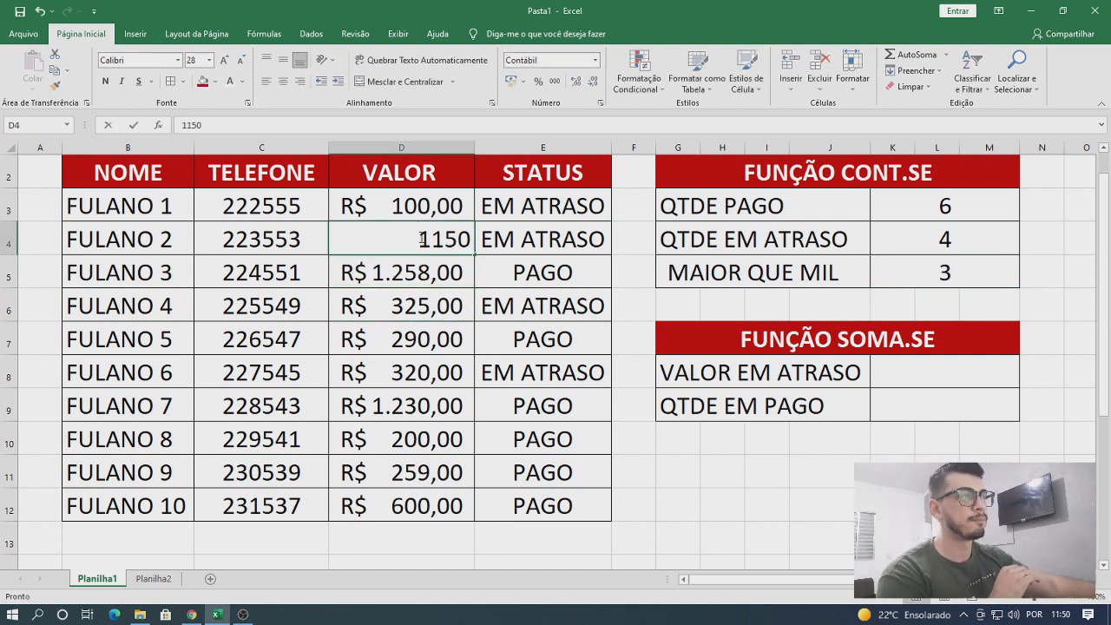
key("BackSpace")
key("Return")
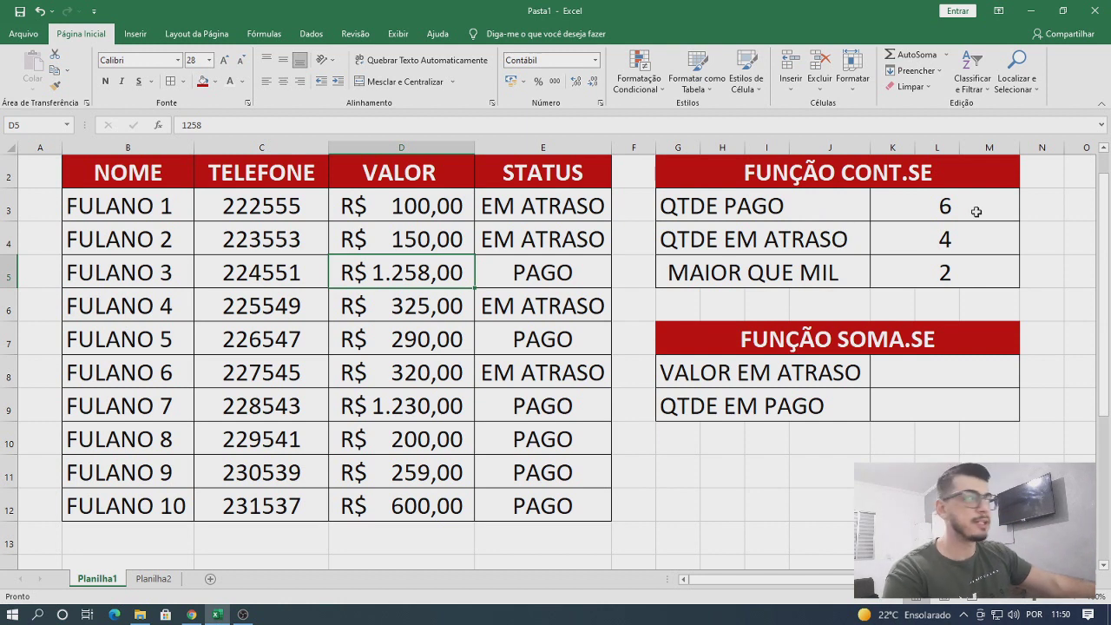
left_click(935, 372)
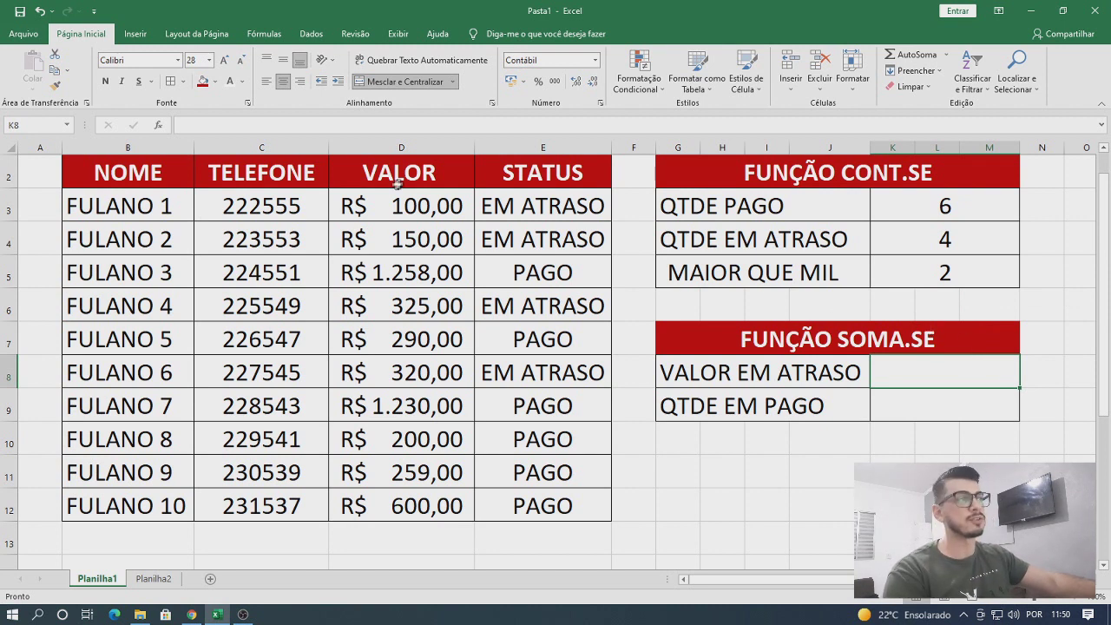
left_click(520, 209)
key("Left")
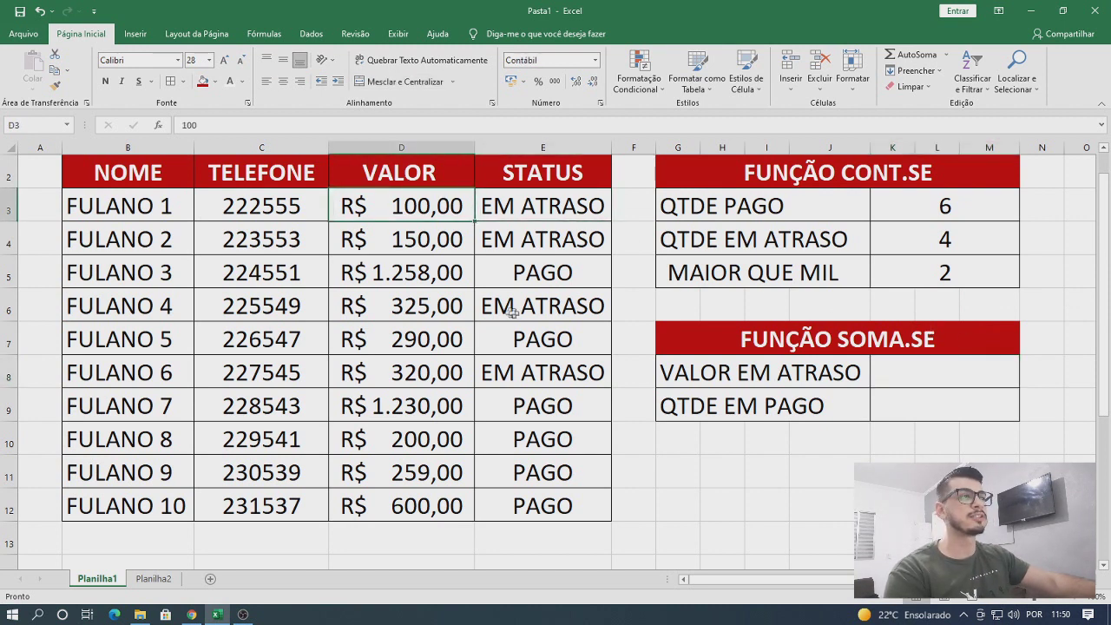
left_click(427, 246)
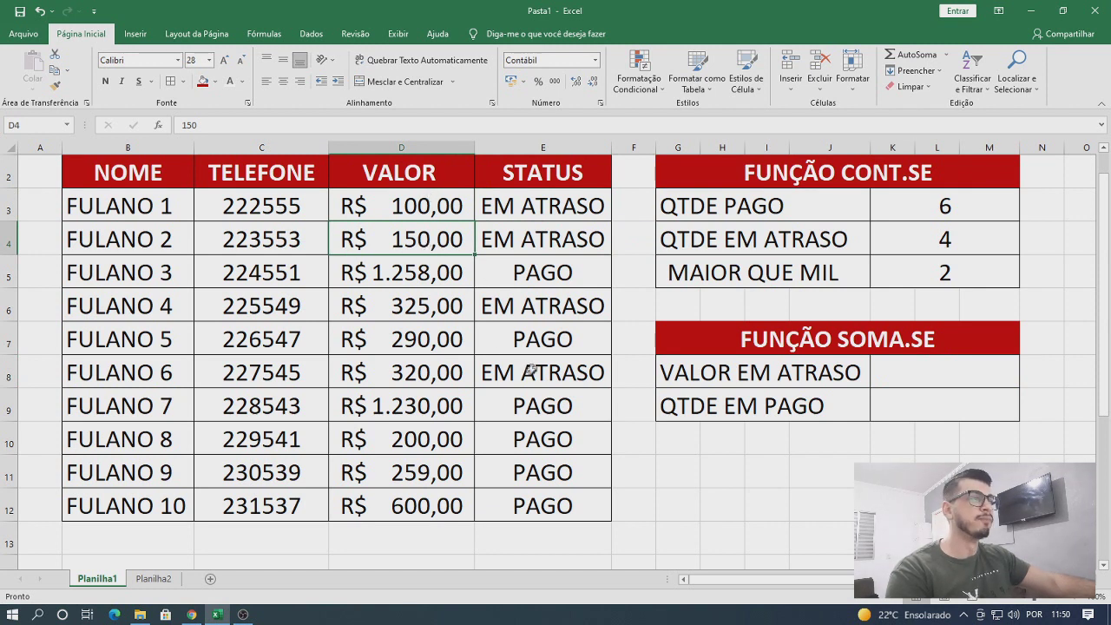
left_click(538, 314)
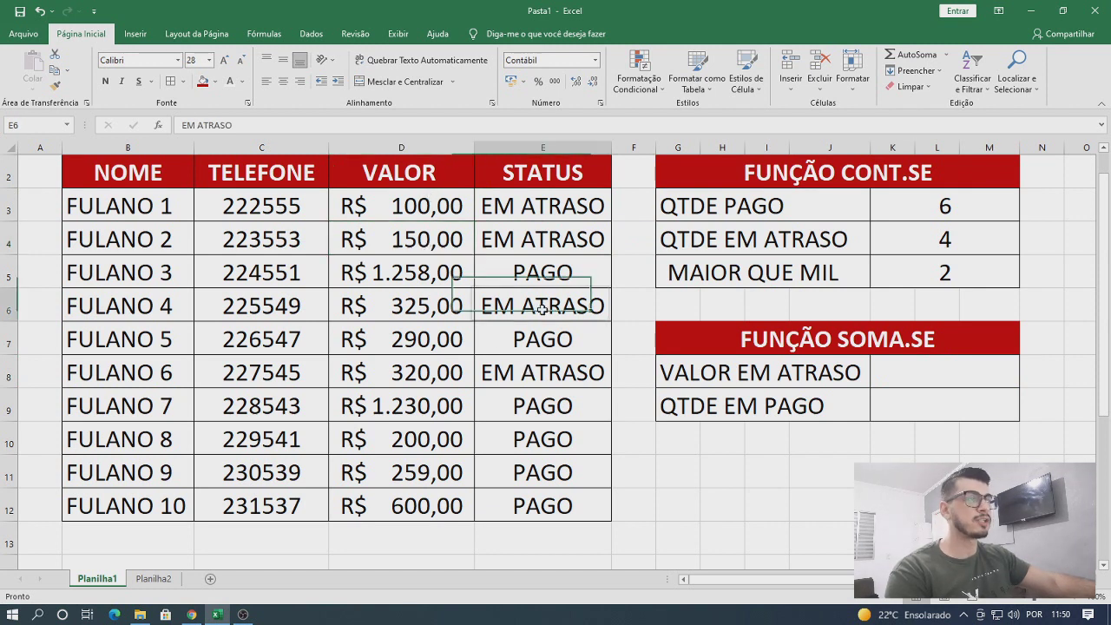
left_click(565, 378)
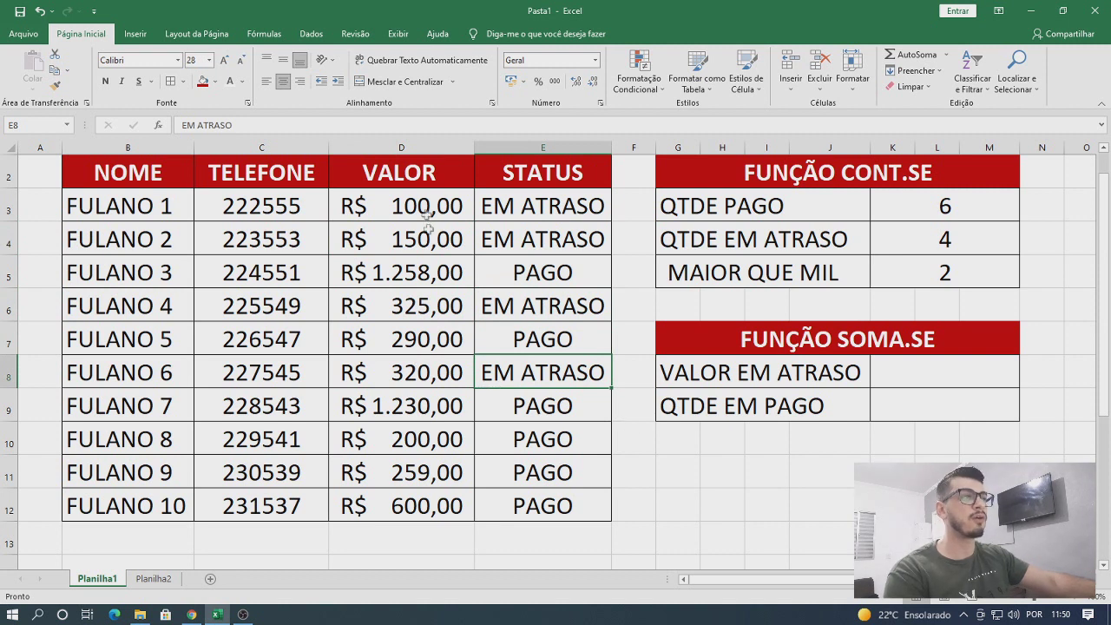
- Enter the formula =SOMASE(E3:E12;"EM ATRASO";D3:D12) in K8 to sum the overdue amounts
left_click(949, 371)
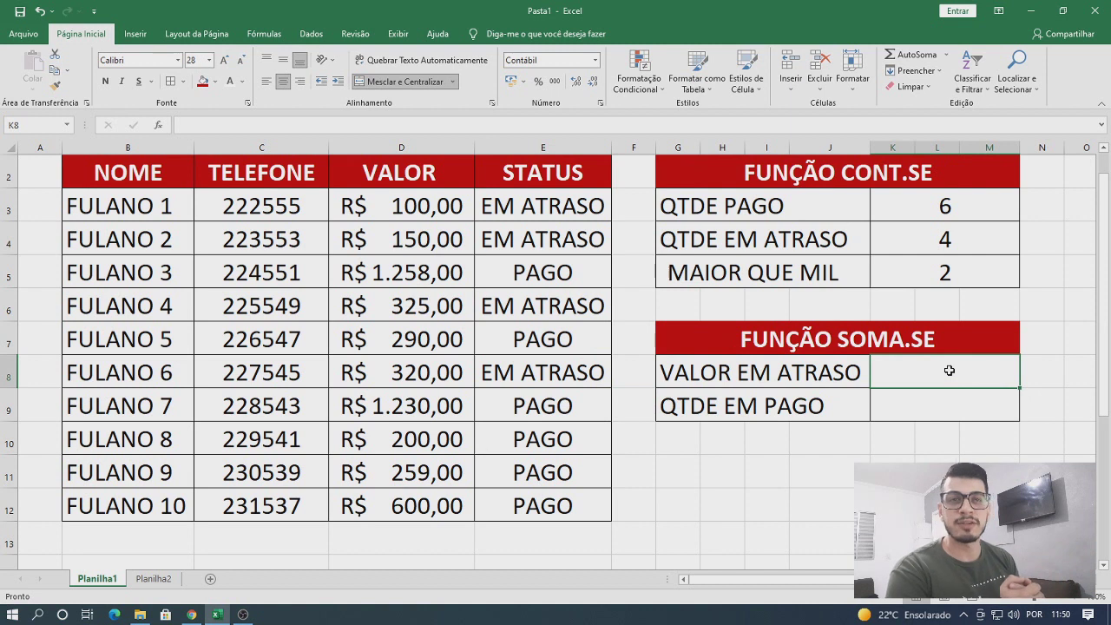
type("=")
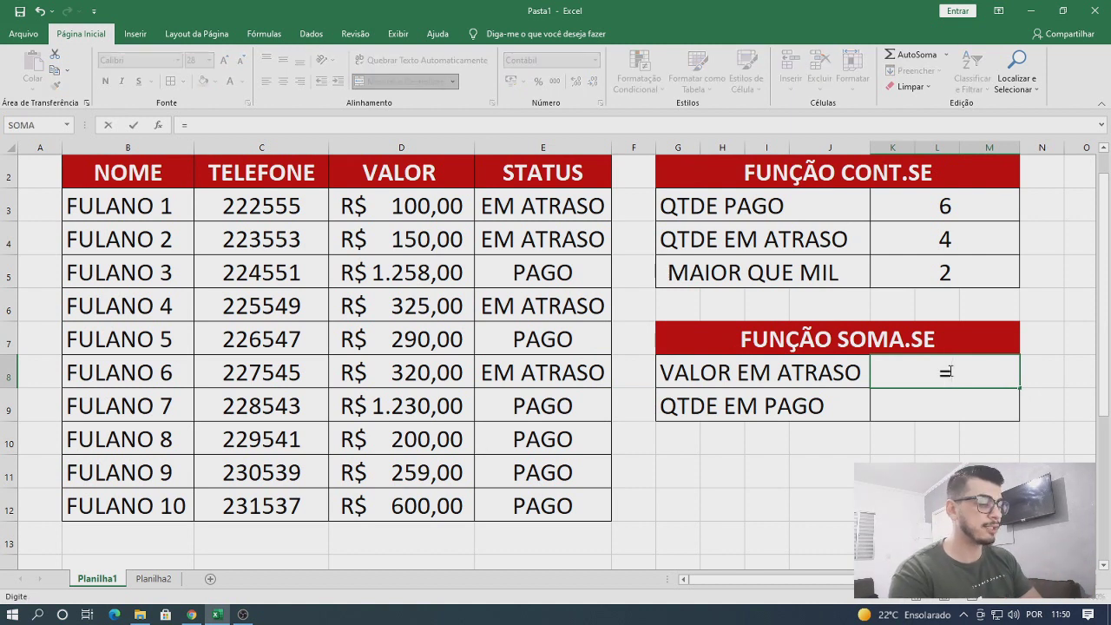
type("SOMA")
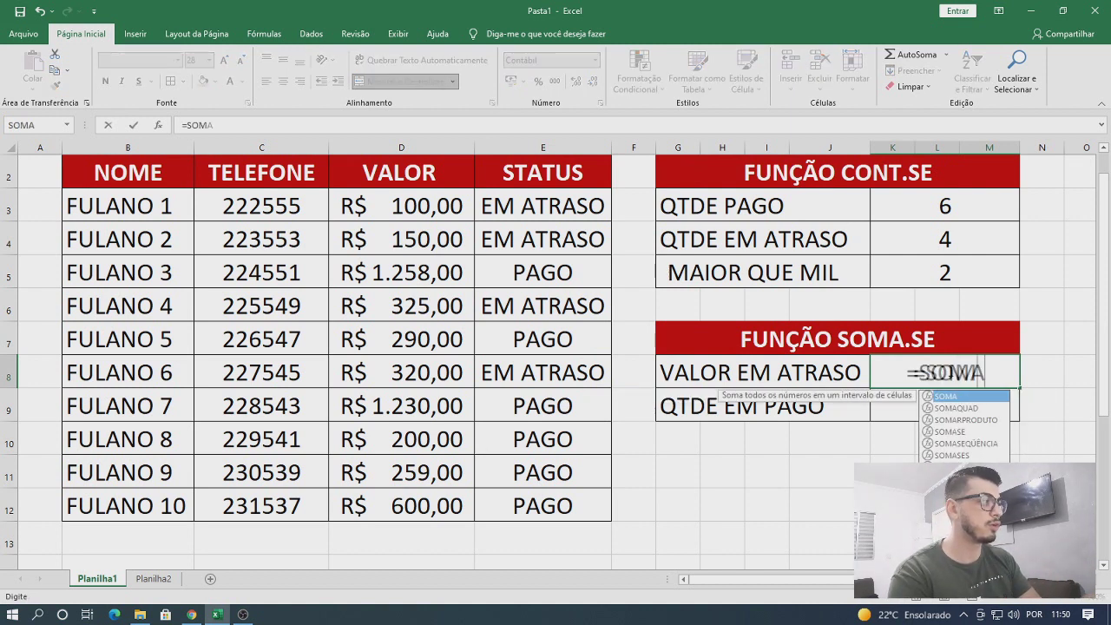
type("SE")
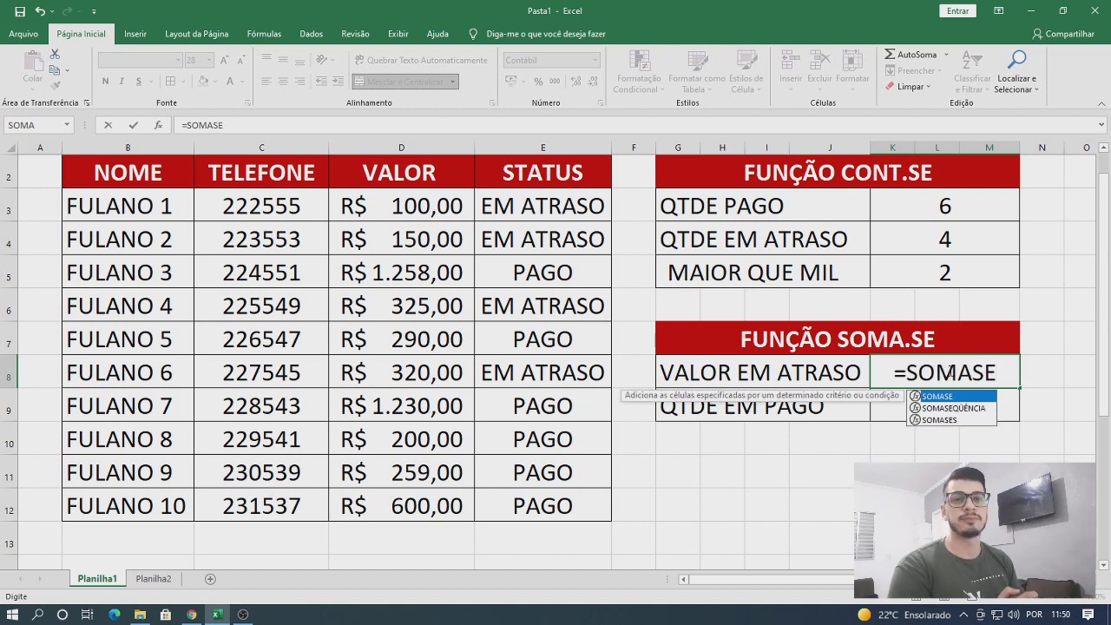
type("(")
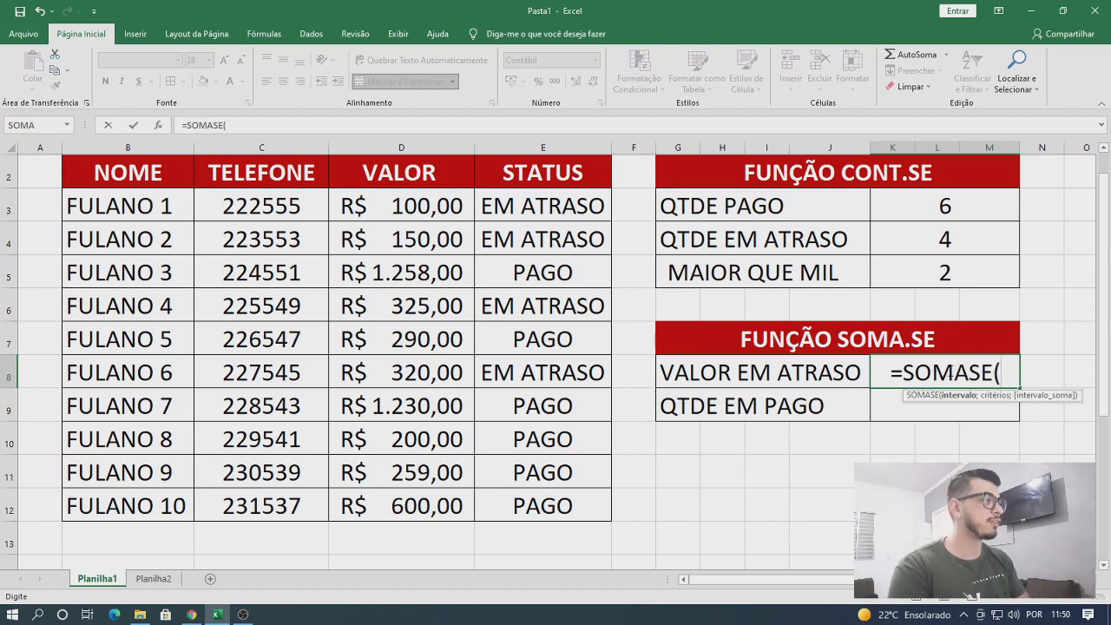
left_click_drag(511, 202, 519, 499)
type(";\"EM A")
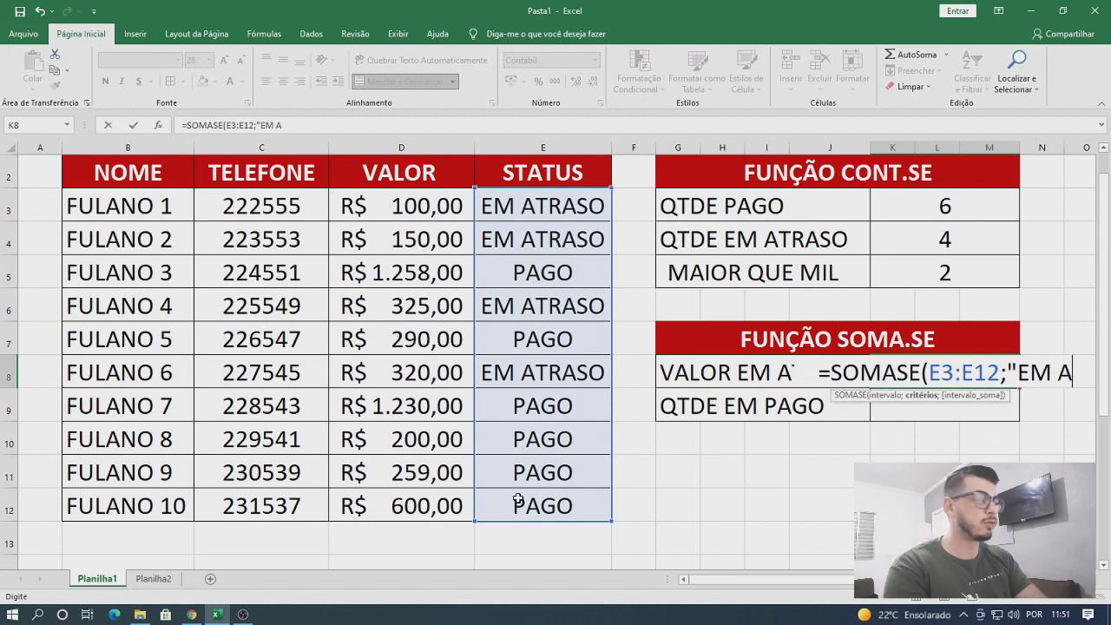
type("TRASO")
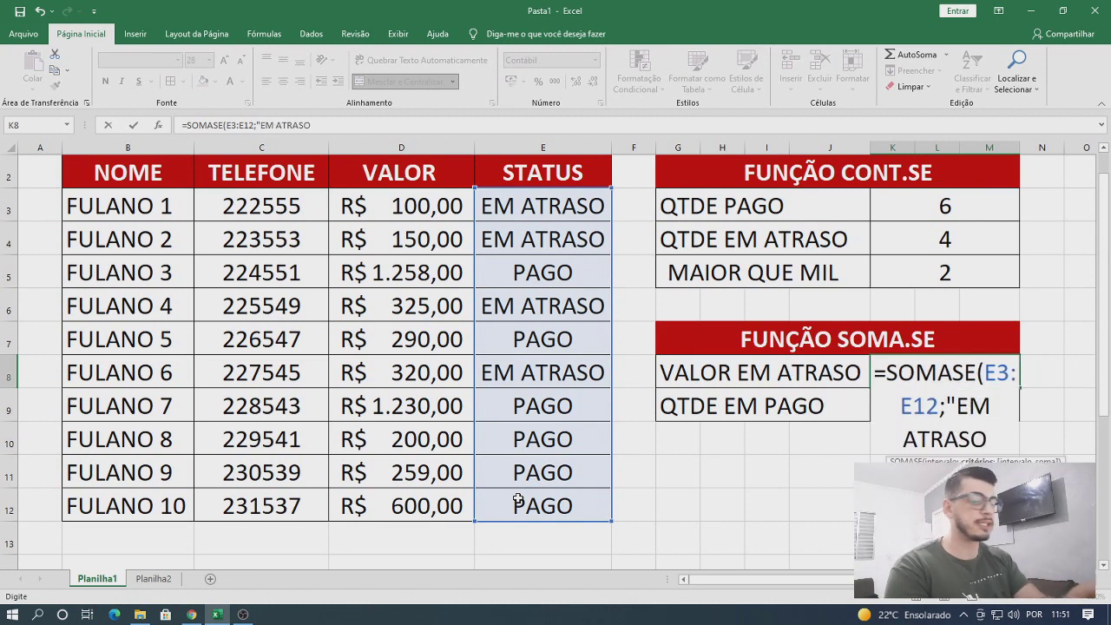
type("\";")
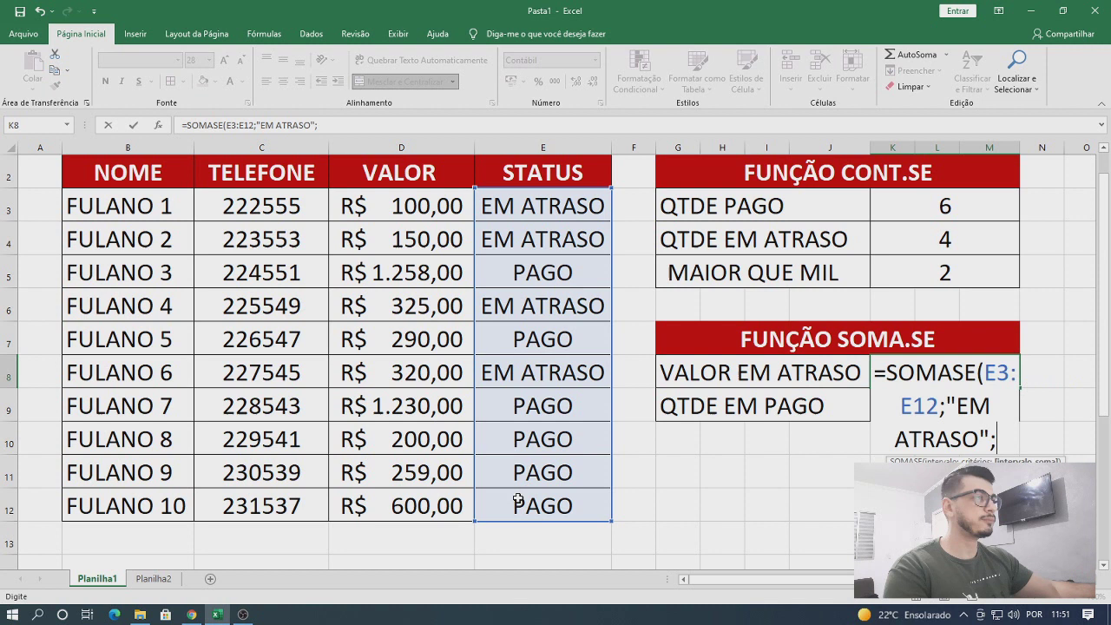
left_click_drag(395, 190, 419, 493)
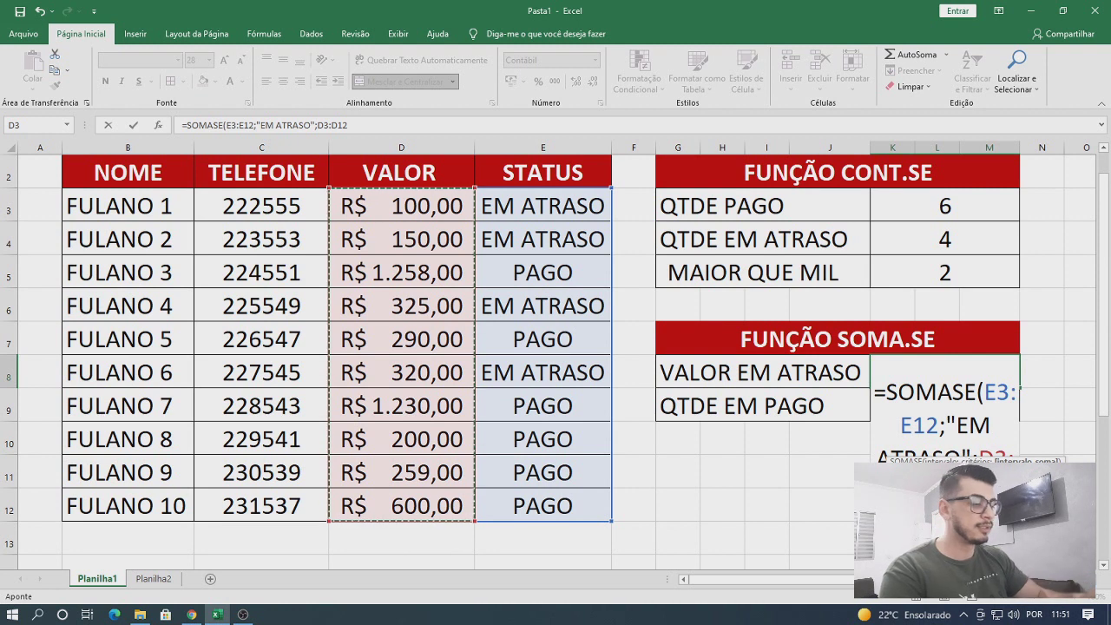
type(")")
key("Return")
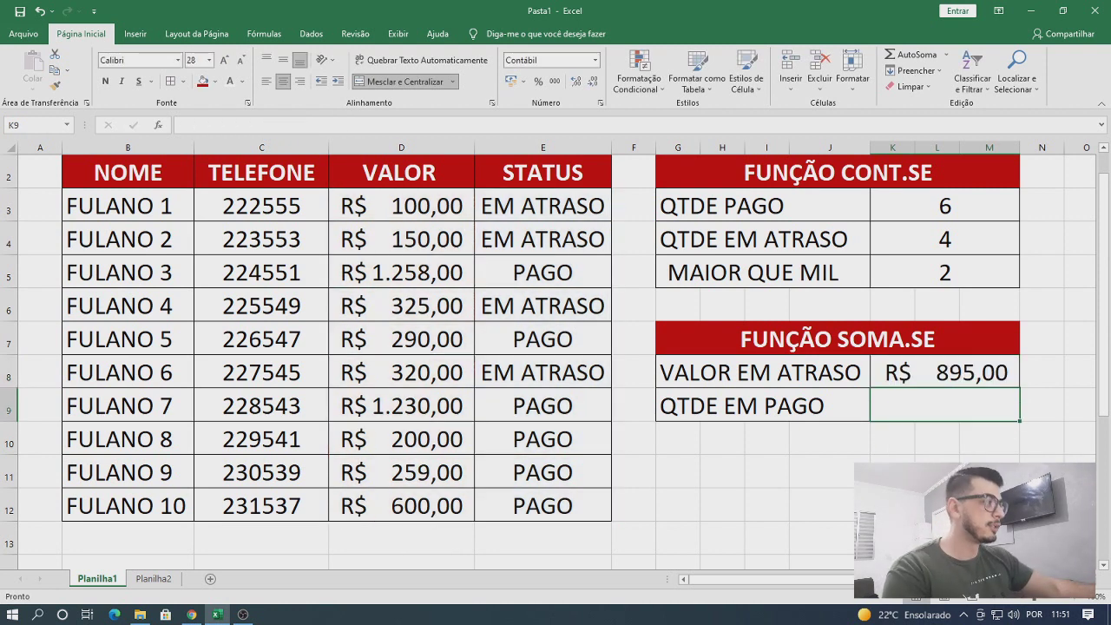
- Change the status in E5 to EM ATRASO to test the overdue sum
left_click(965, 361)
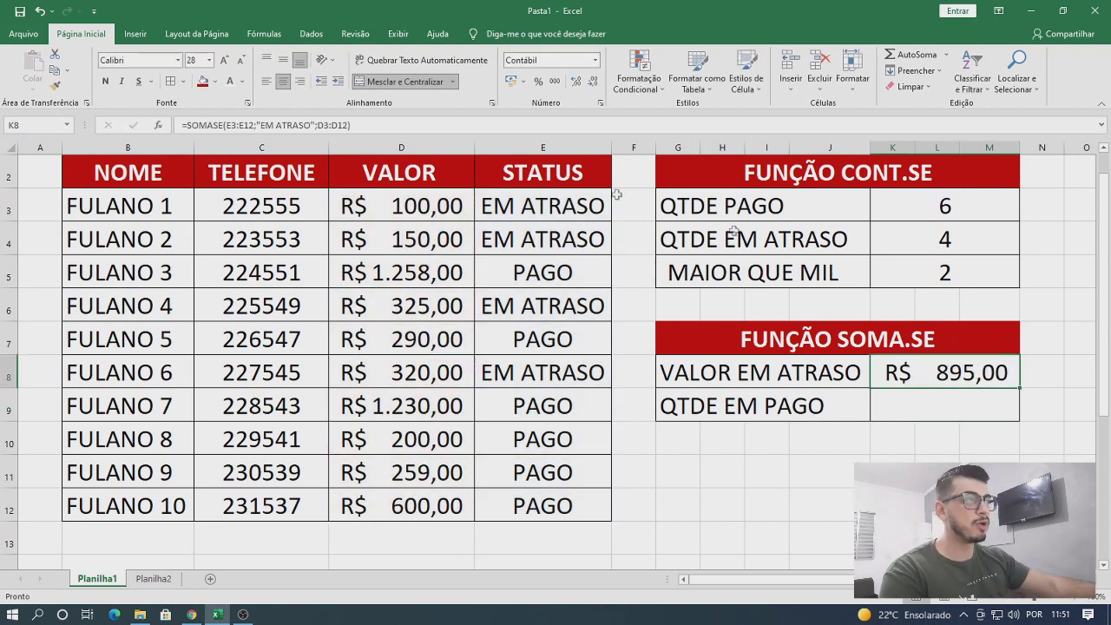
left_click(540, 272)
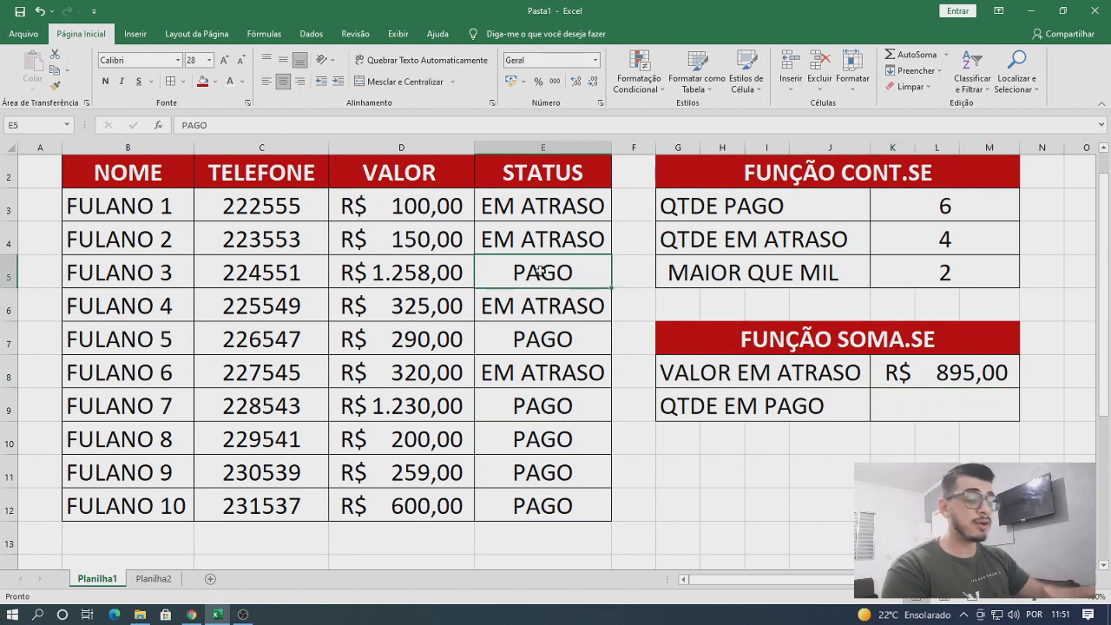
type("EM ATRASO")
key("Return")
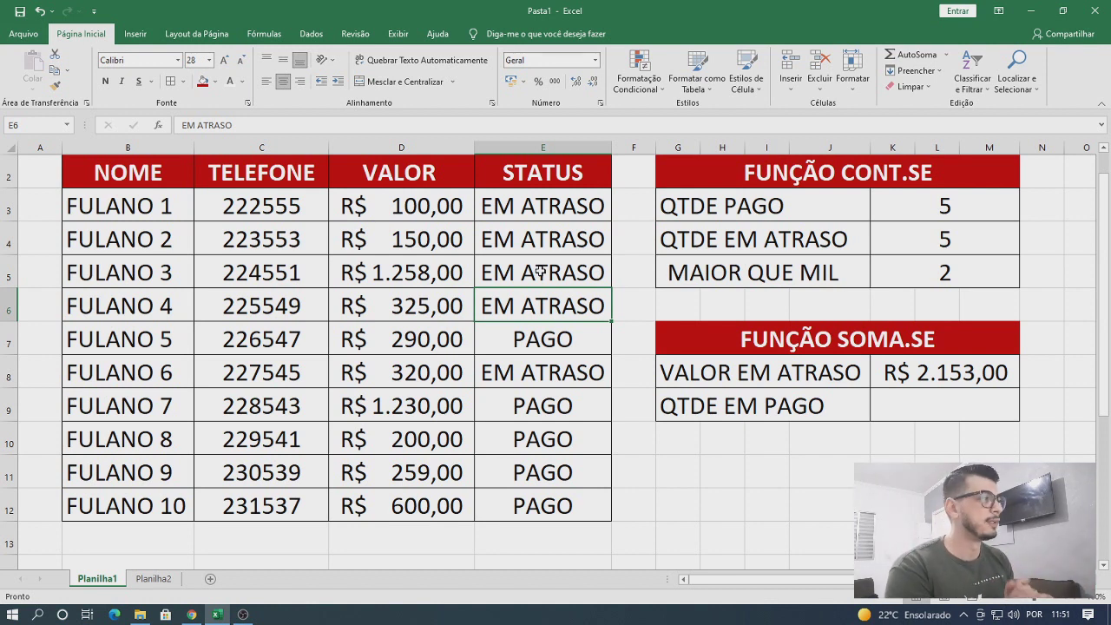
- Enter the formula =SOMASE(E3:E12;"PAGO";D3:D12) in K9 to sum the paid amounts
left_click(935, 407)
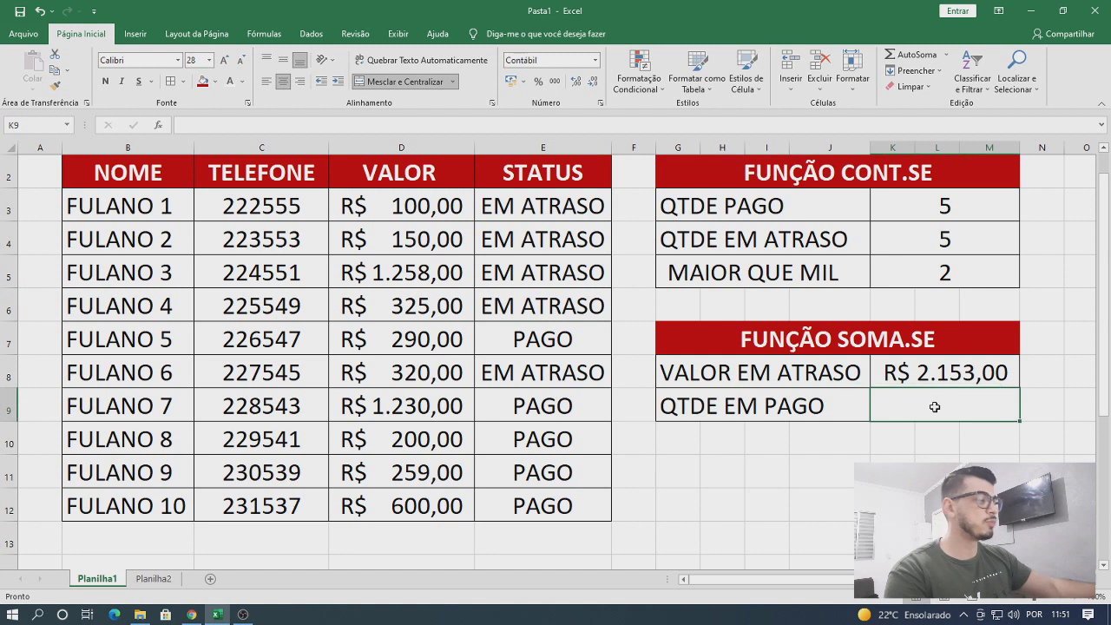
type("=")
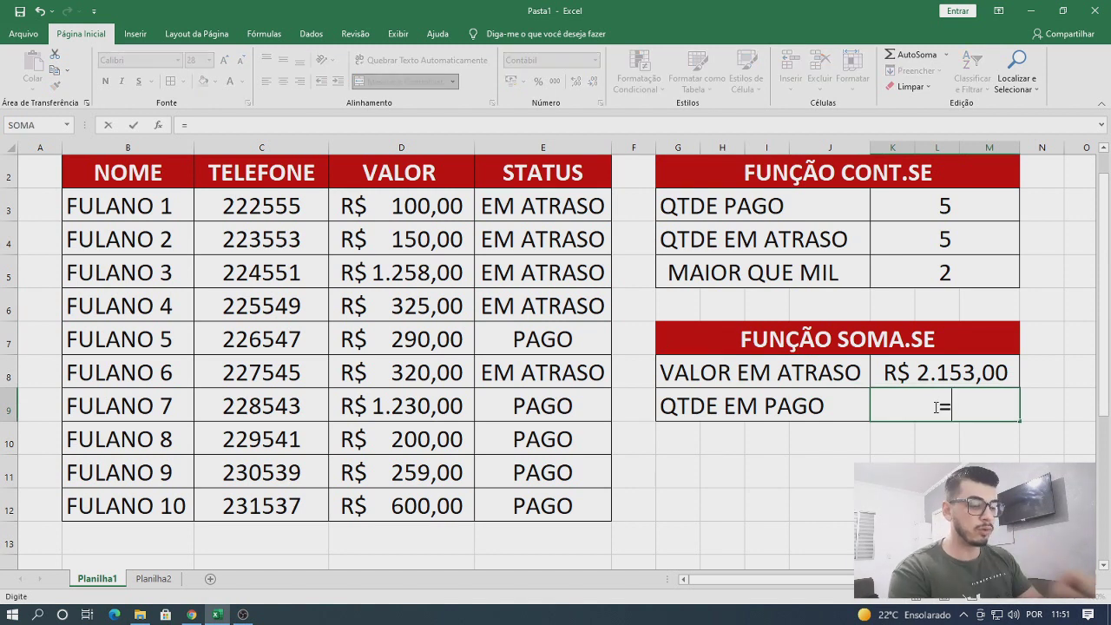
type("SOMASE")
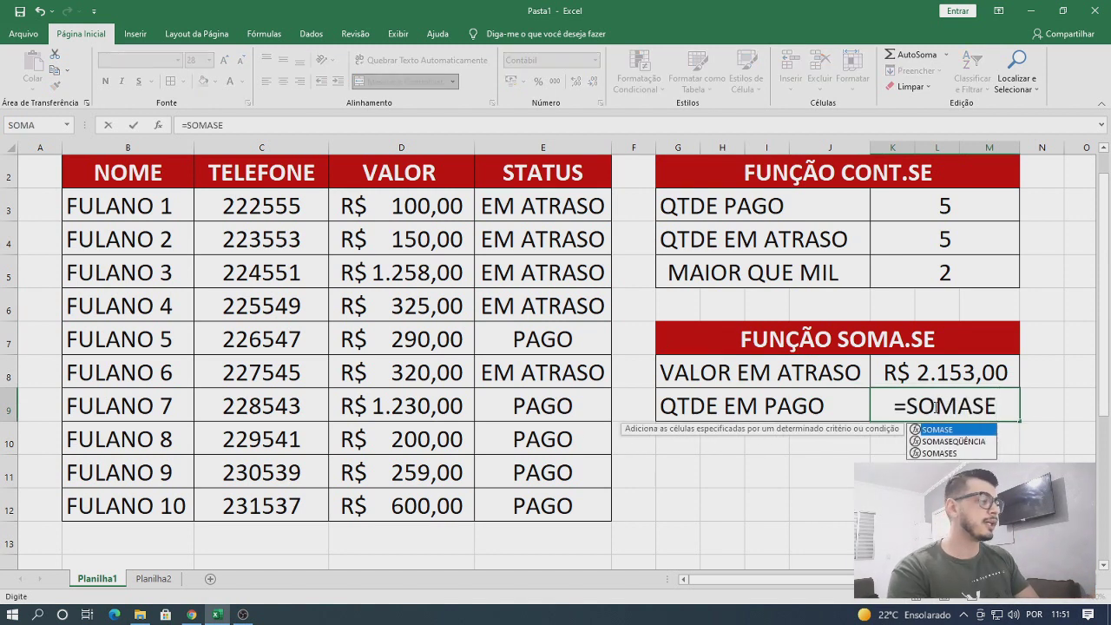
type("(")
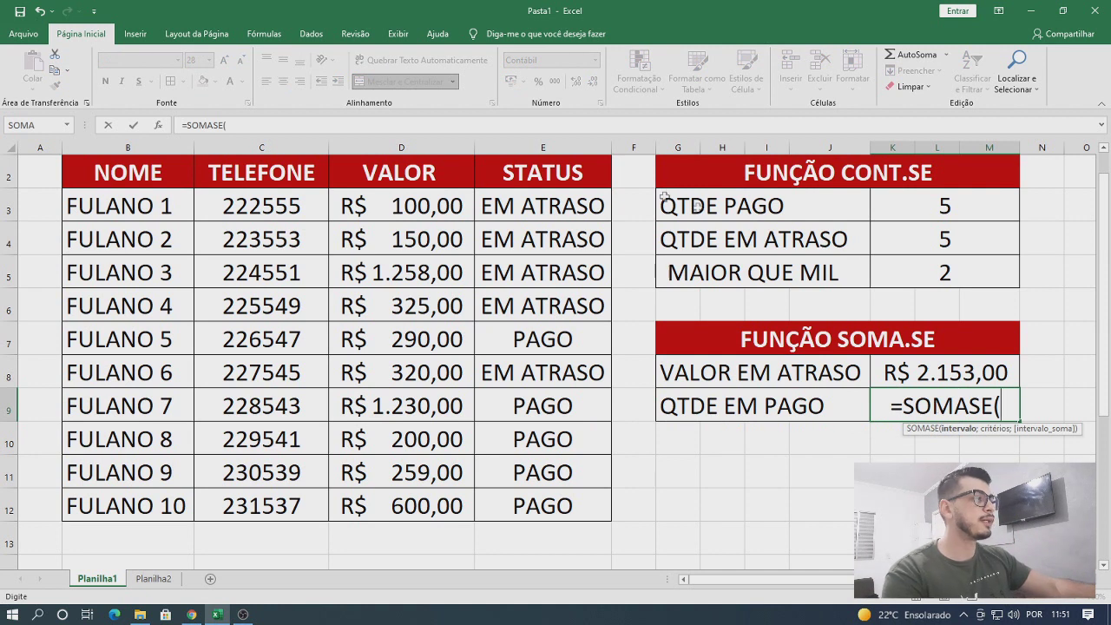
left_click_drag(514, 198, 530, 501)
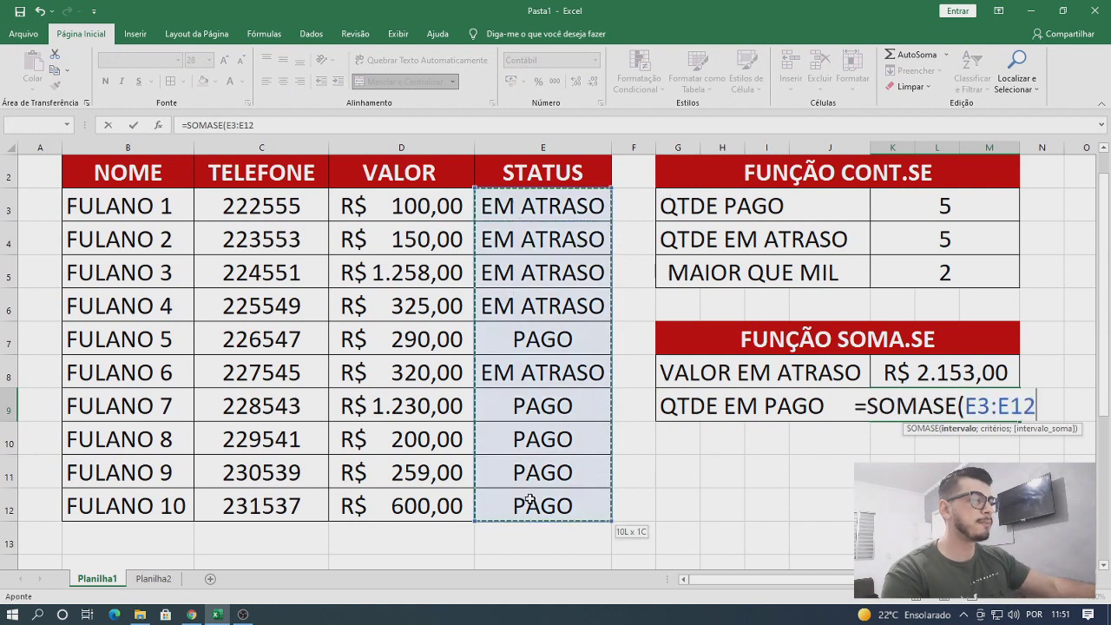
type(";\"PAGO")
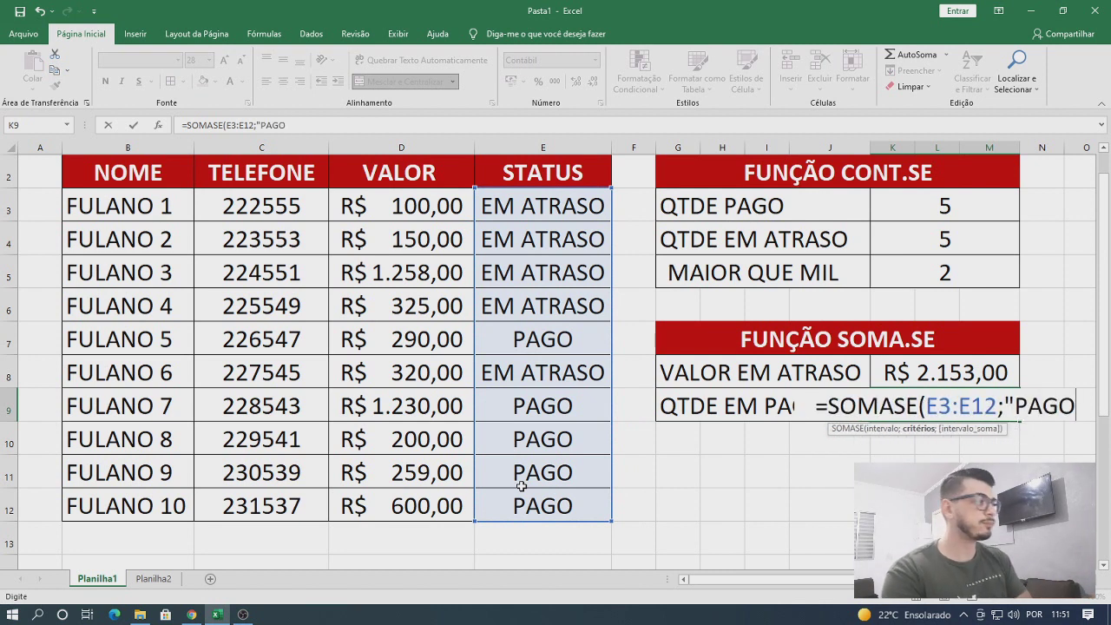
type("\"")
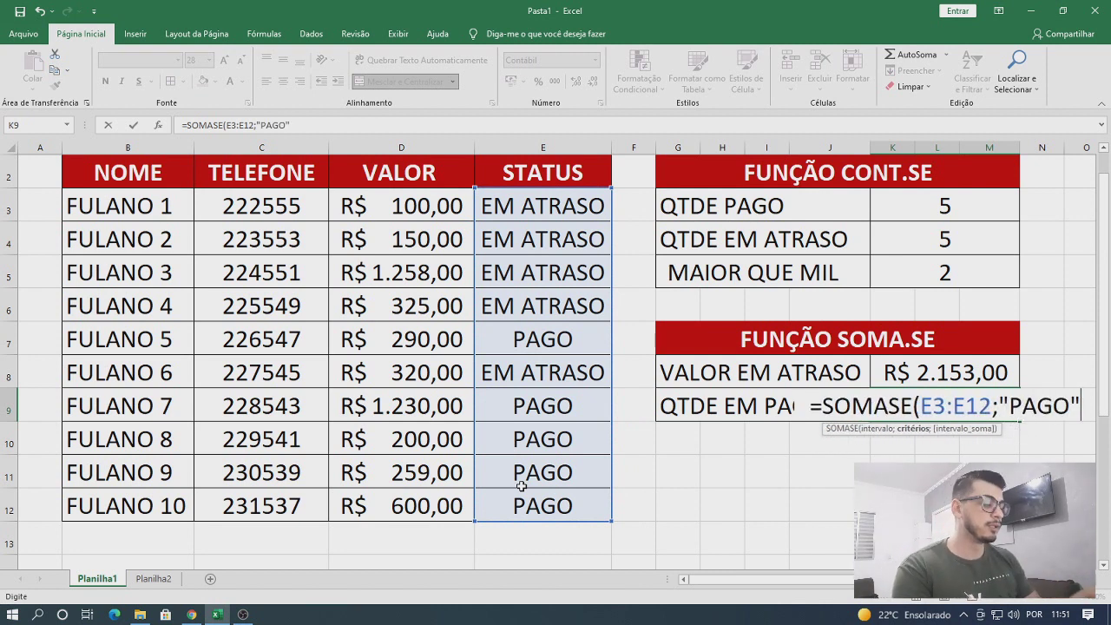
type(";")
left_click_drag(428, 190, 445, 501)
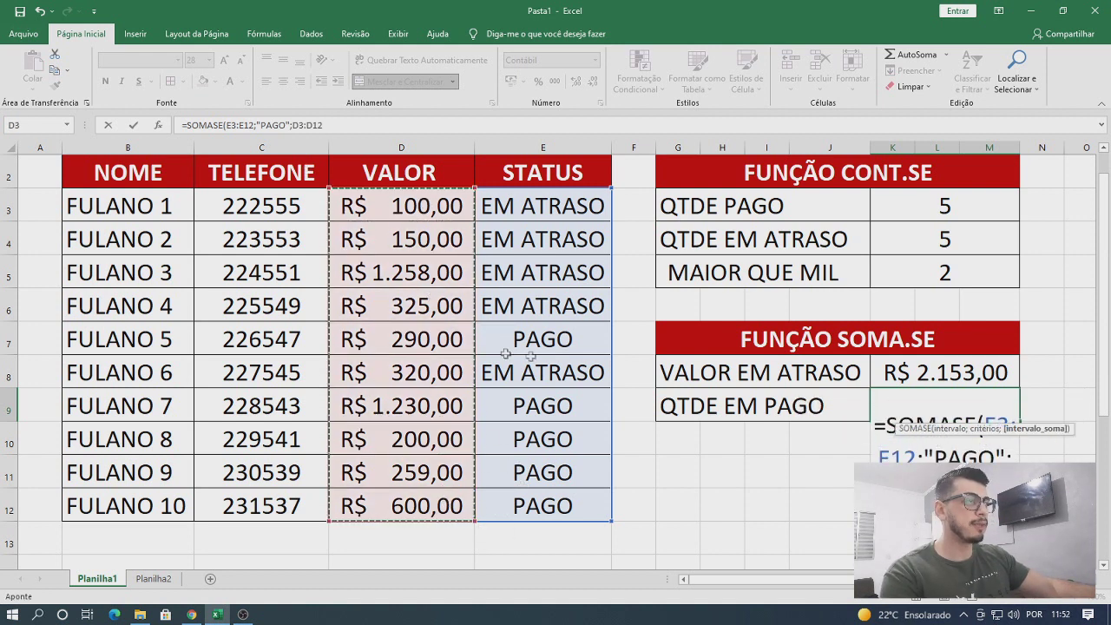
key("ctrl+Return")
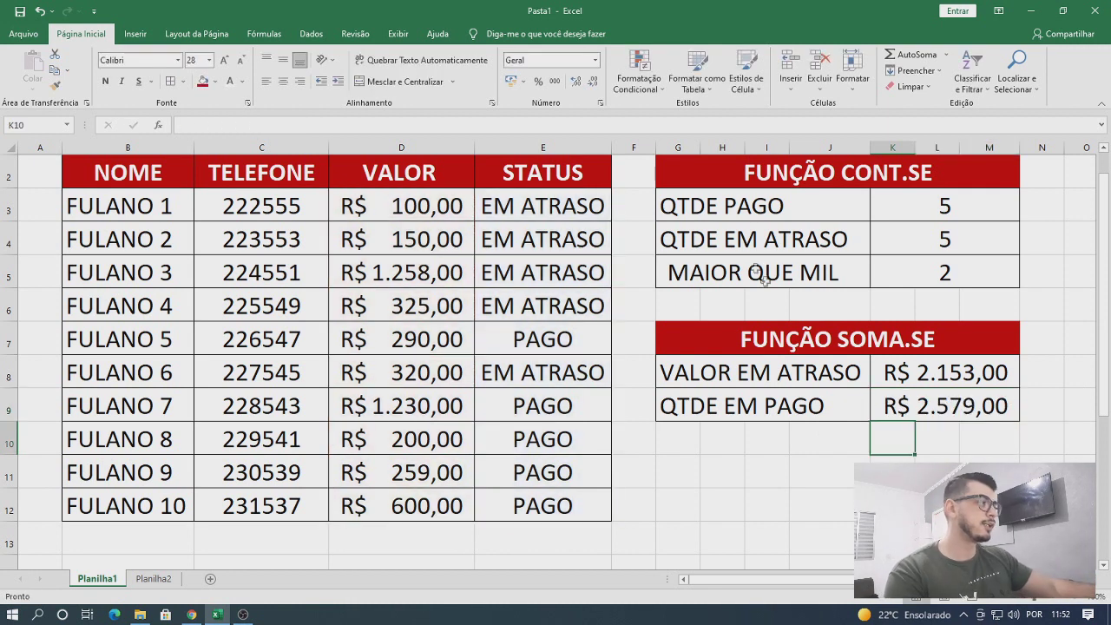
- Set the status in E5 back to PAGO to test both SOMASE sums
left_click(528, 337)
left_click(529, 306)
left_click(531, 272)
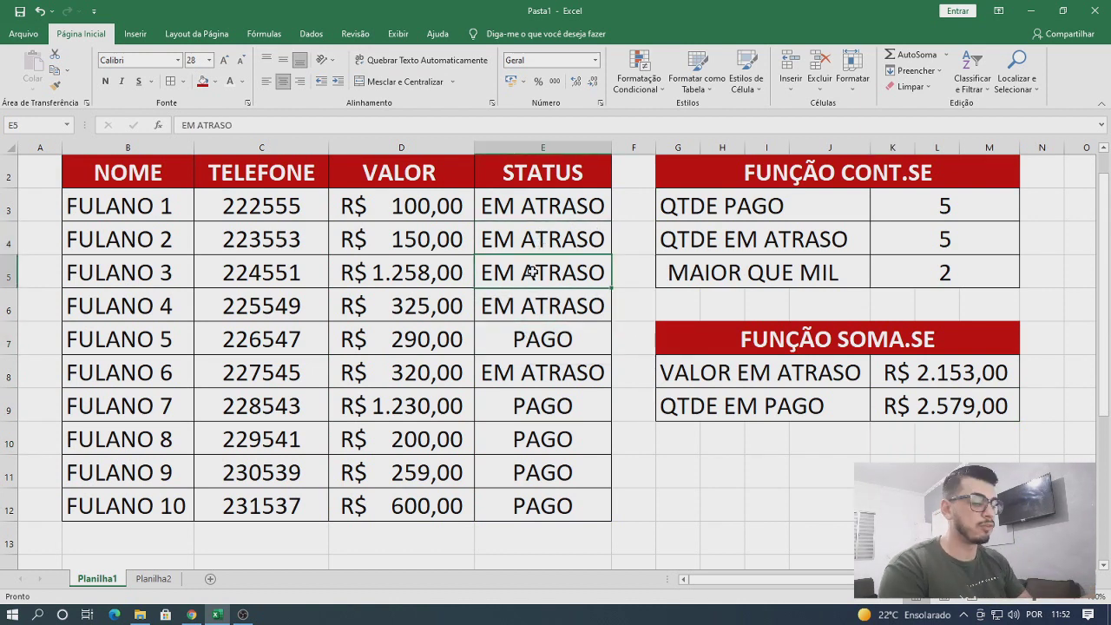
type("PAGO")
key("Return")
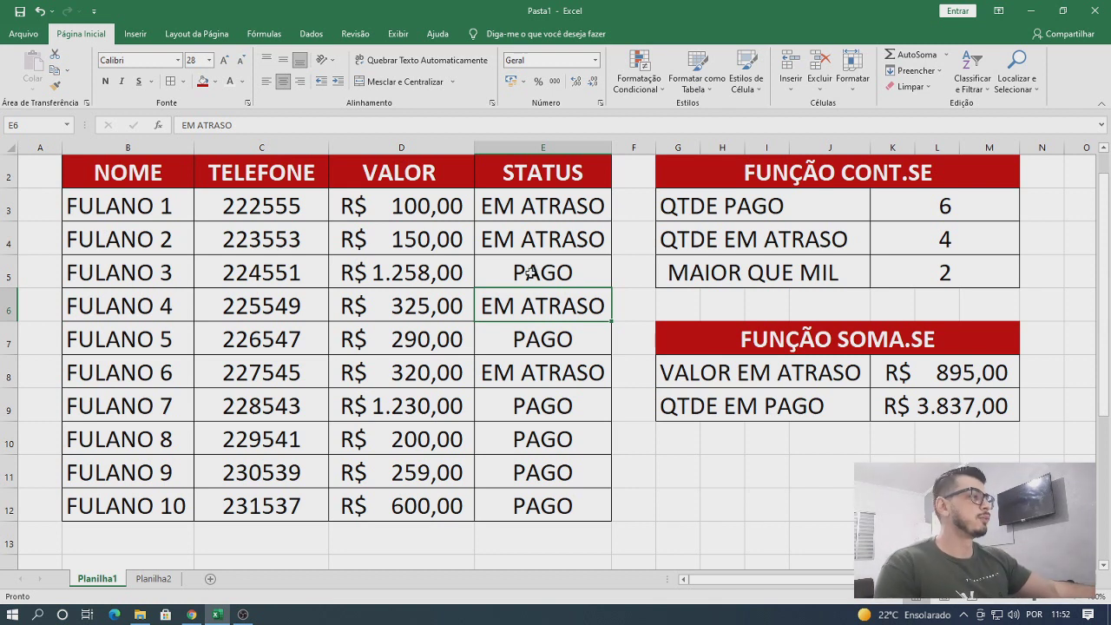
scroll(843, 487, "right", 3)
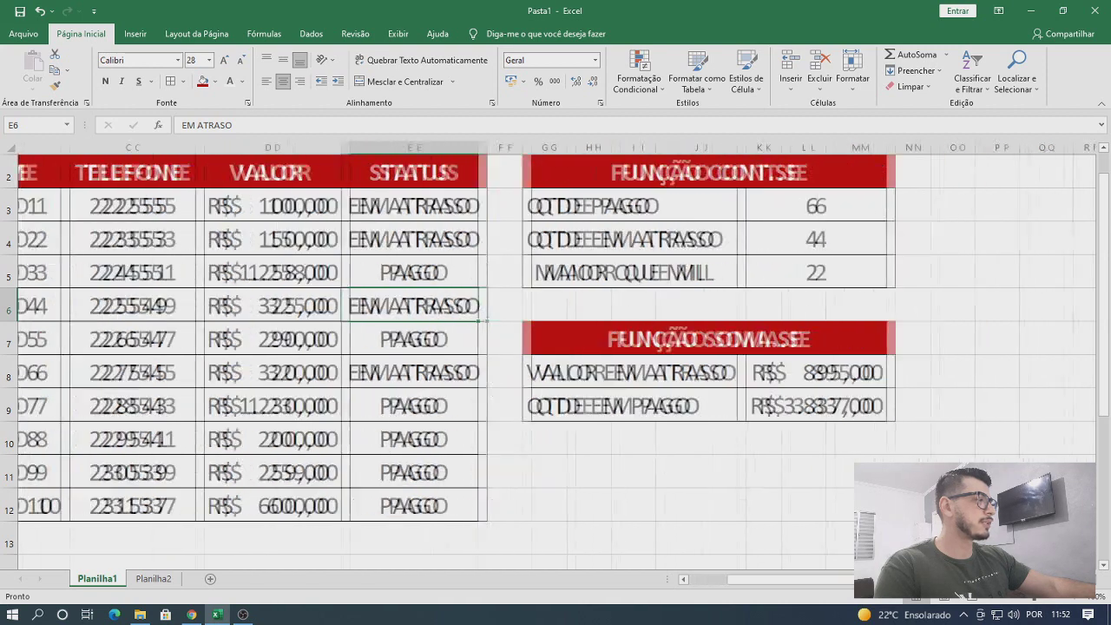
- Review the arguments of the SOMASE formula in K9: the status range, the PAGO criterion and the sum range D3:D12
double_click(513, 407)
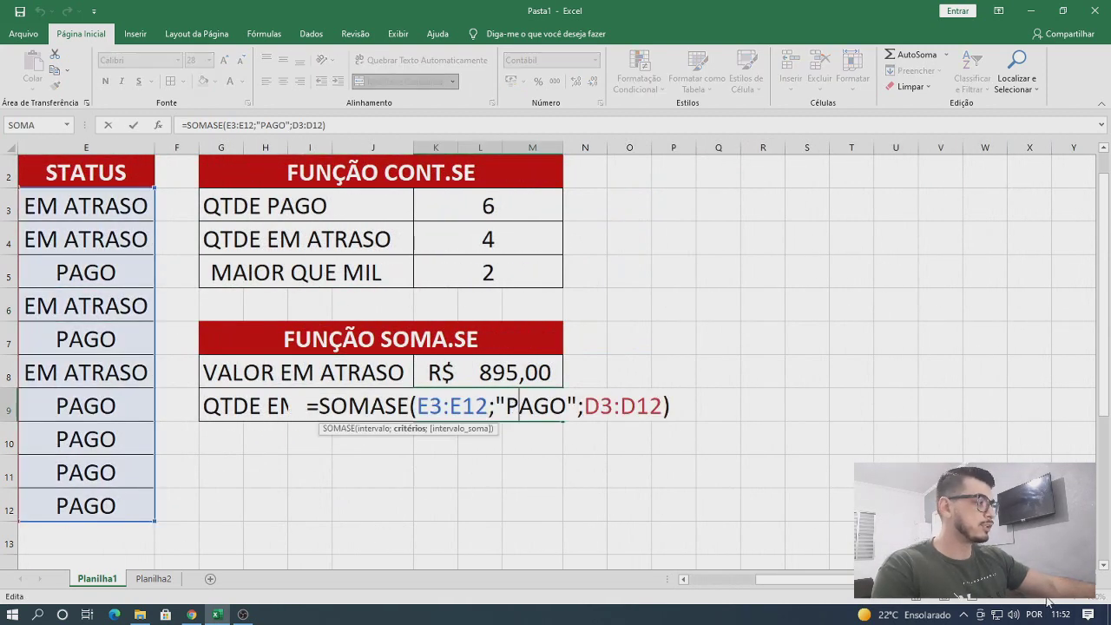
key("Return")
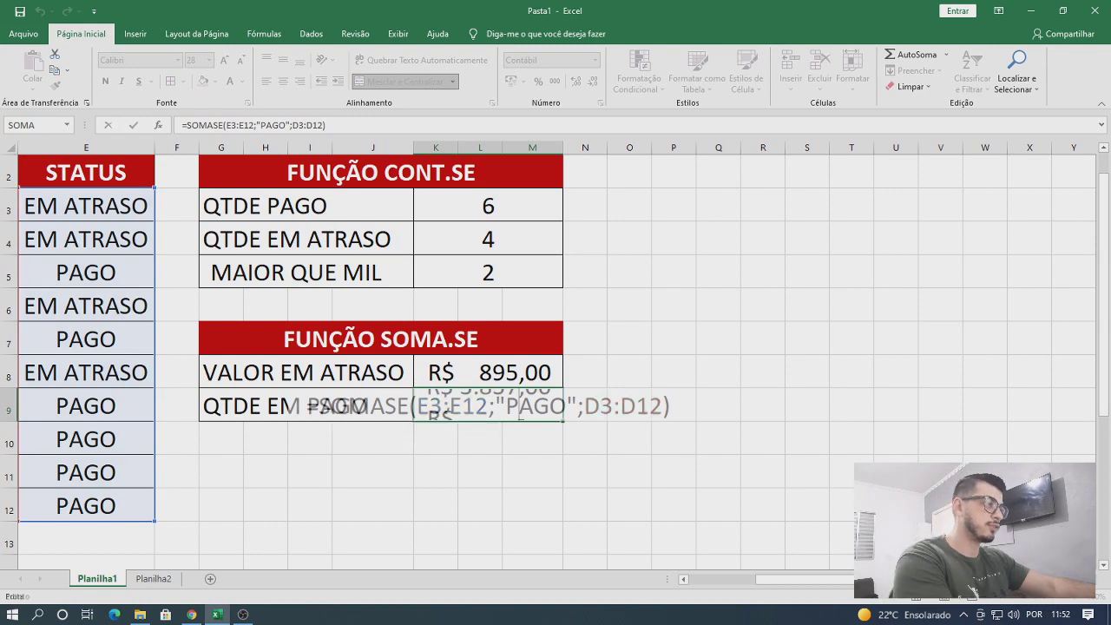
left_click_drag(1036, 599, 1041, 599)
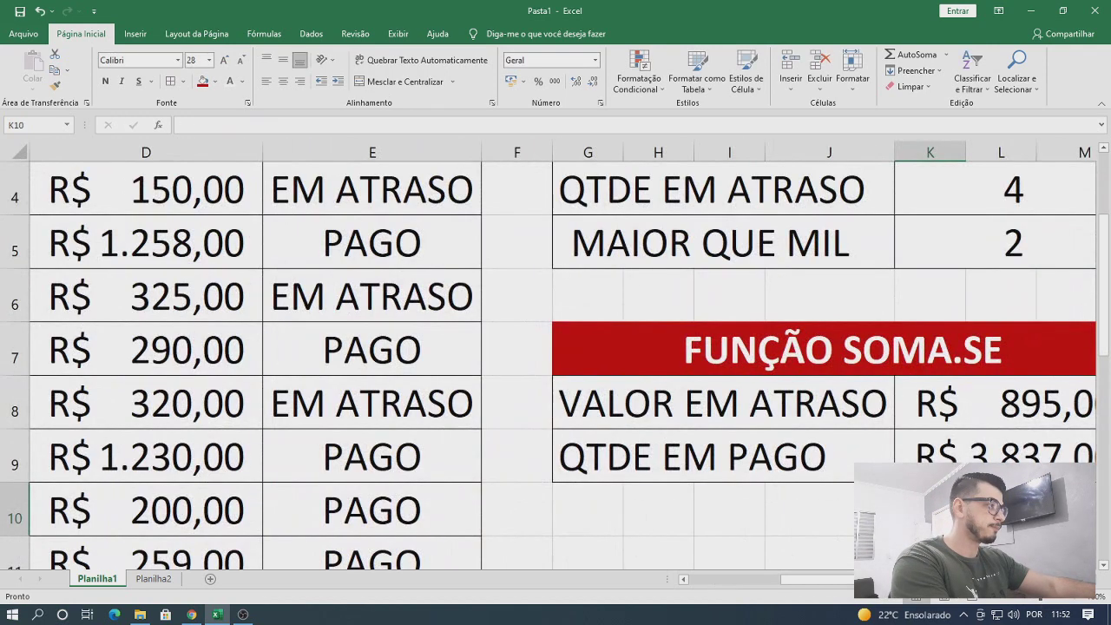
left_click(1091, 580)
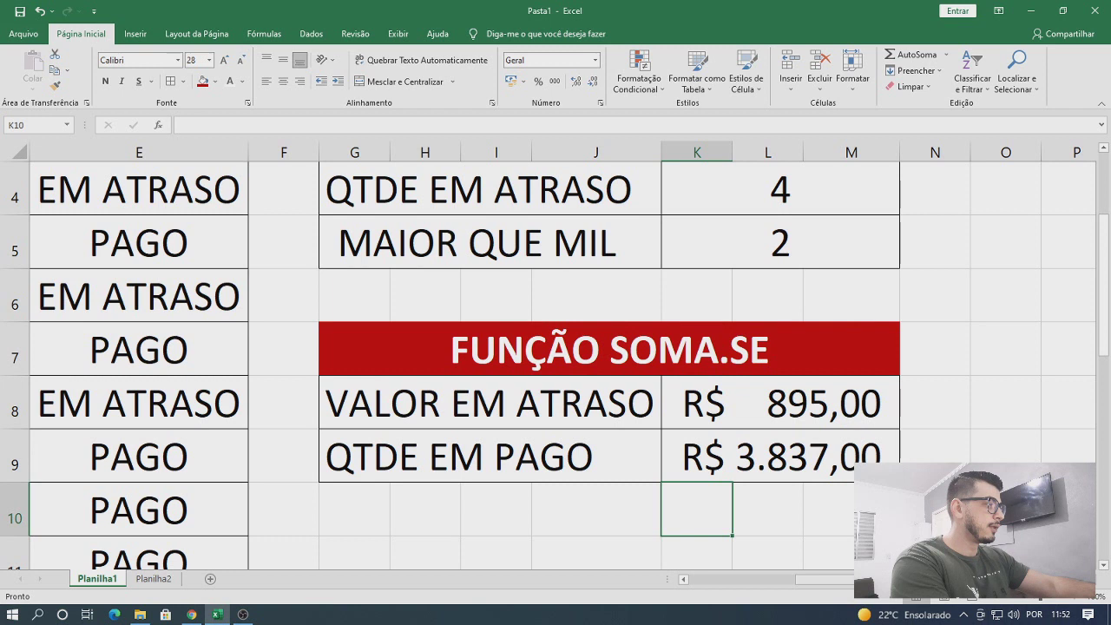
left_click(1092, 580)
double_click(577, 461)
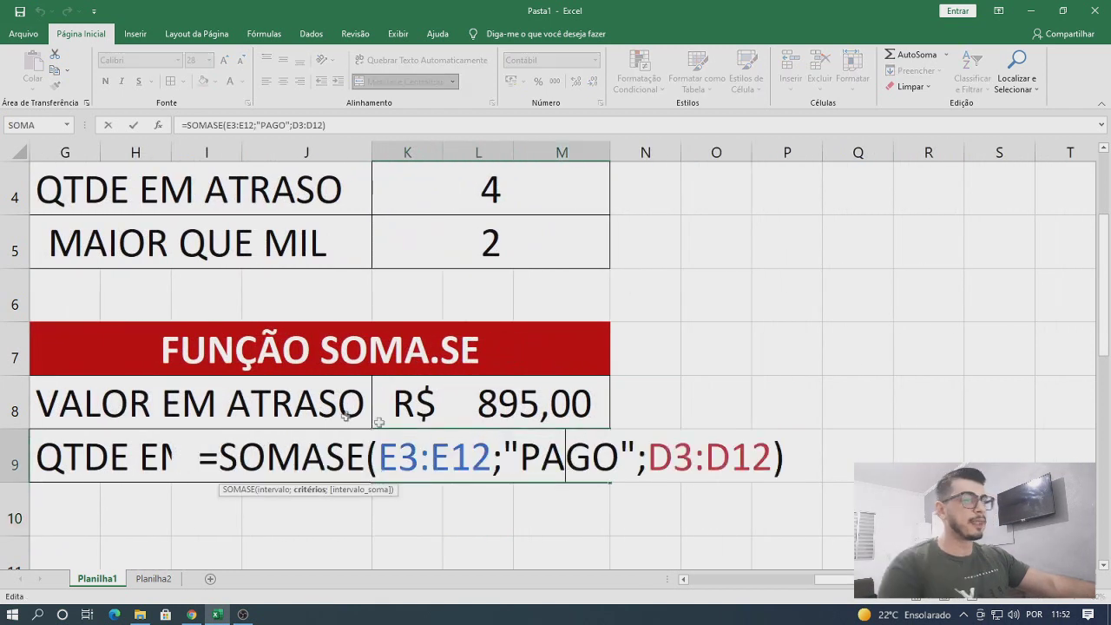
left_click_drag(218, 458, 619, 457)
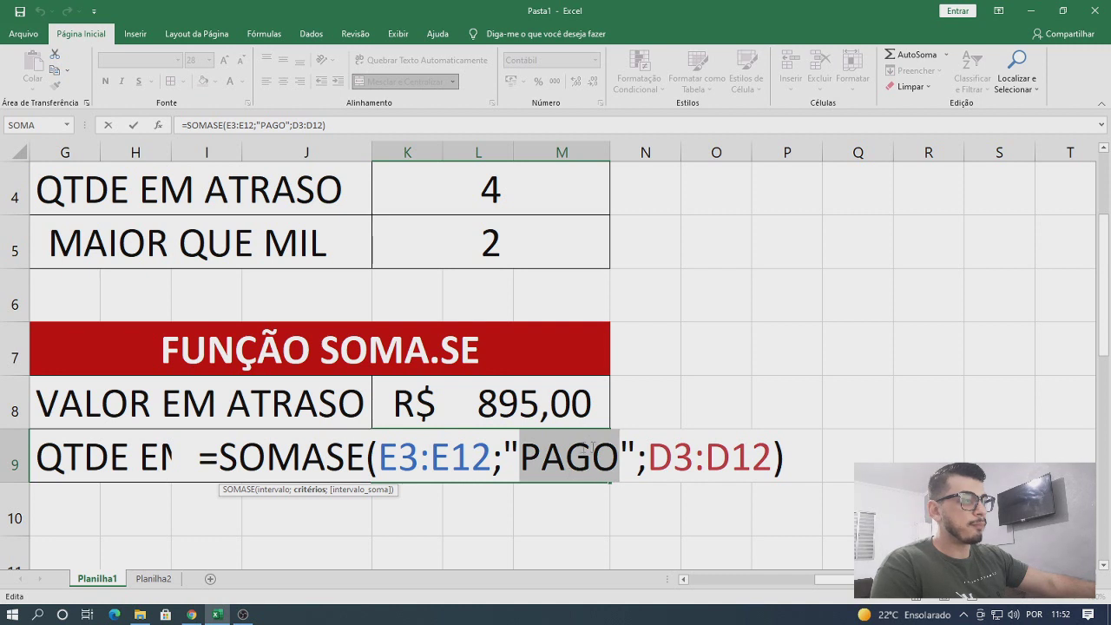
left_click_drag(650, 456, 754, 456)
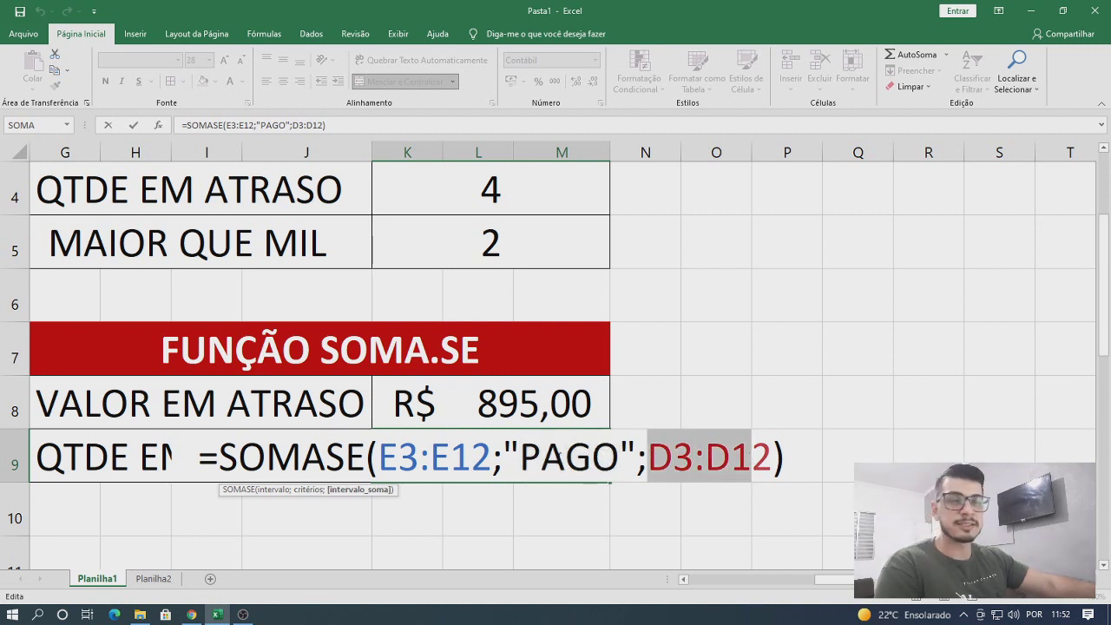
key("Return")
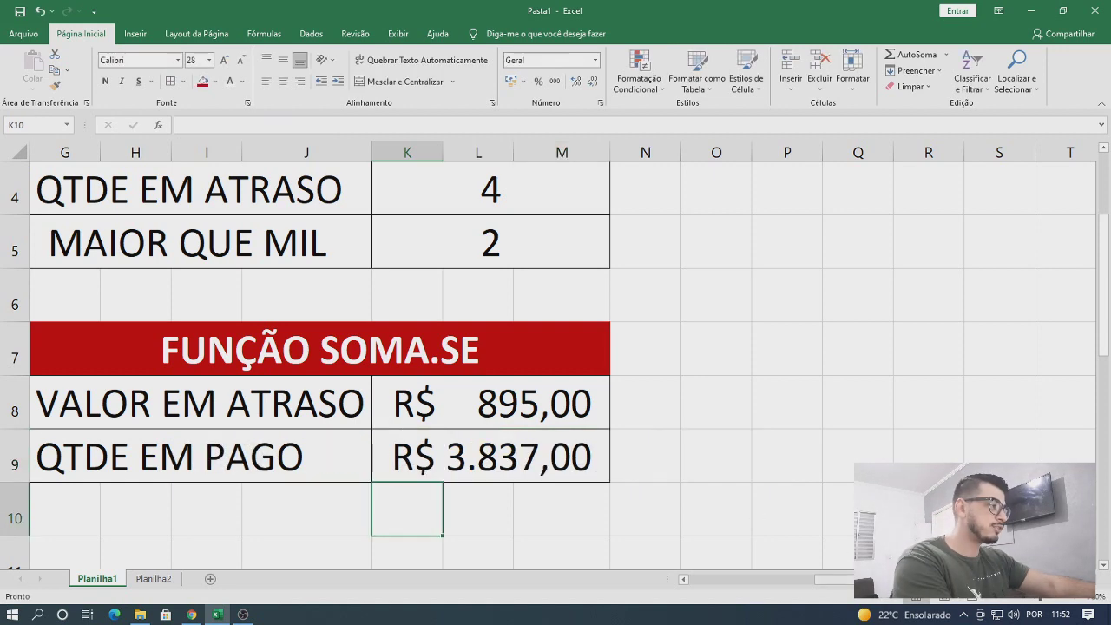
- Select the amounts of all PAGO rows together, D5, D7 and D9 to D12, to check what the paid sum includes
scroll(727, 576, "left", 1)
left_click(728, 575)
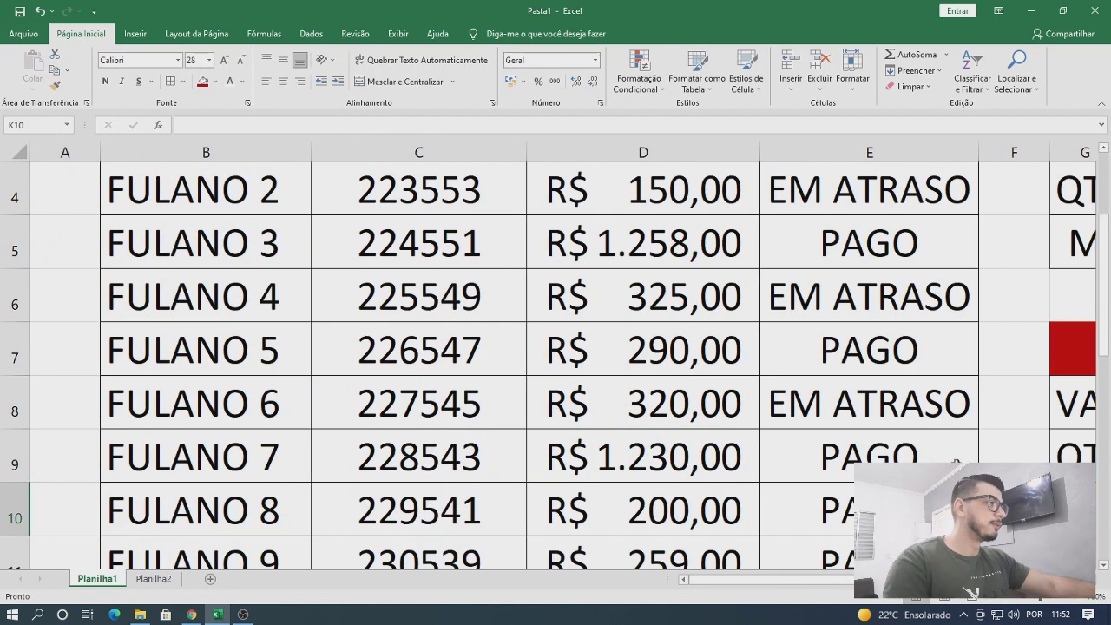
scroll(952, 462, "down", 3)
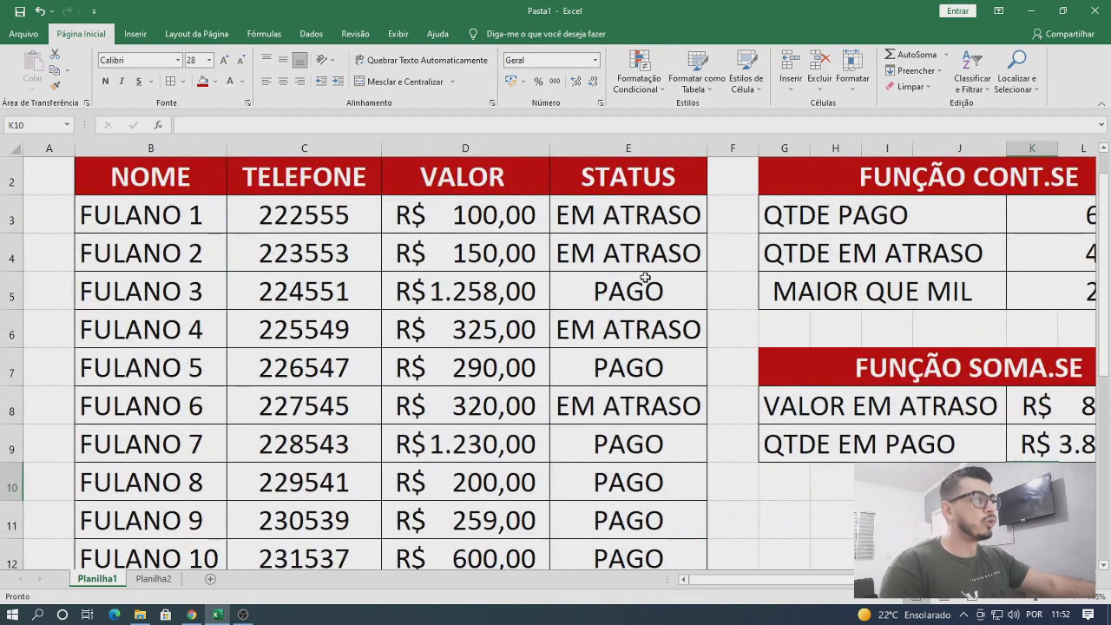
left_click(645, 280)
scroll(527, 319, "down", 1)
scroll(566, 307, "up", 1)
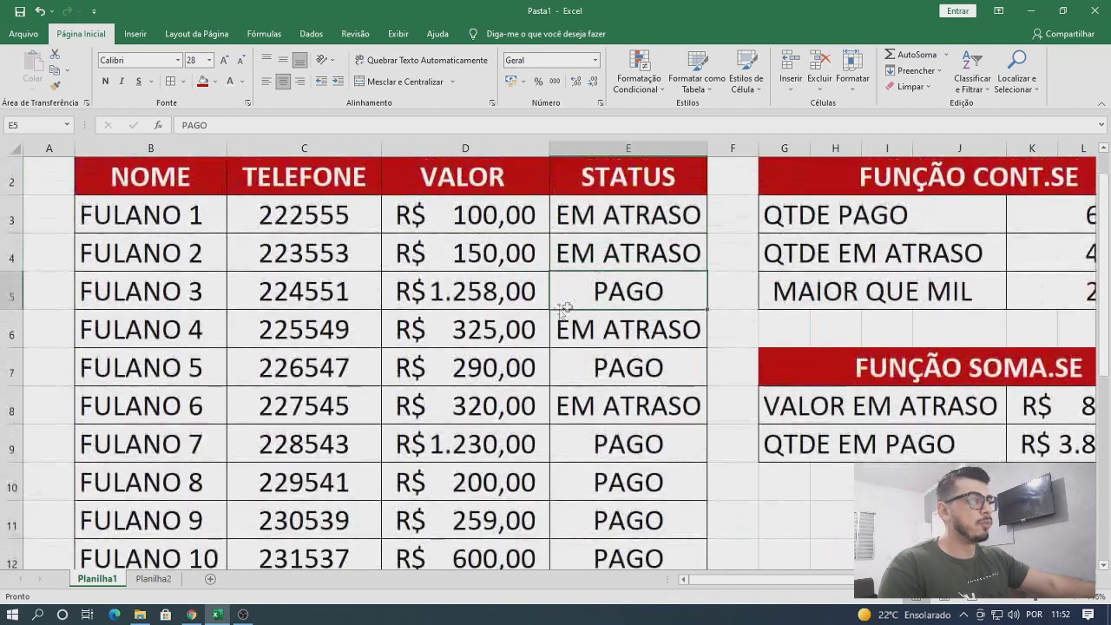
left_click(524, 298)
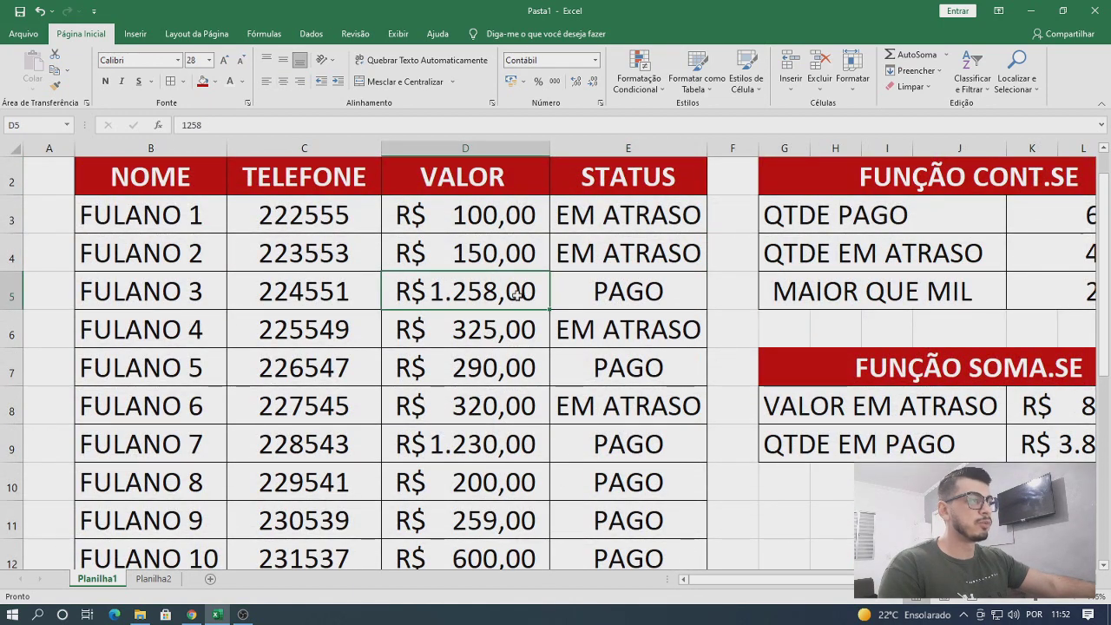
left_click(513, 368, "ctrl")
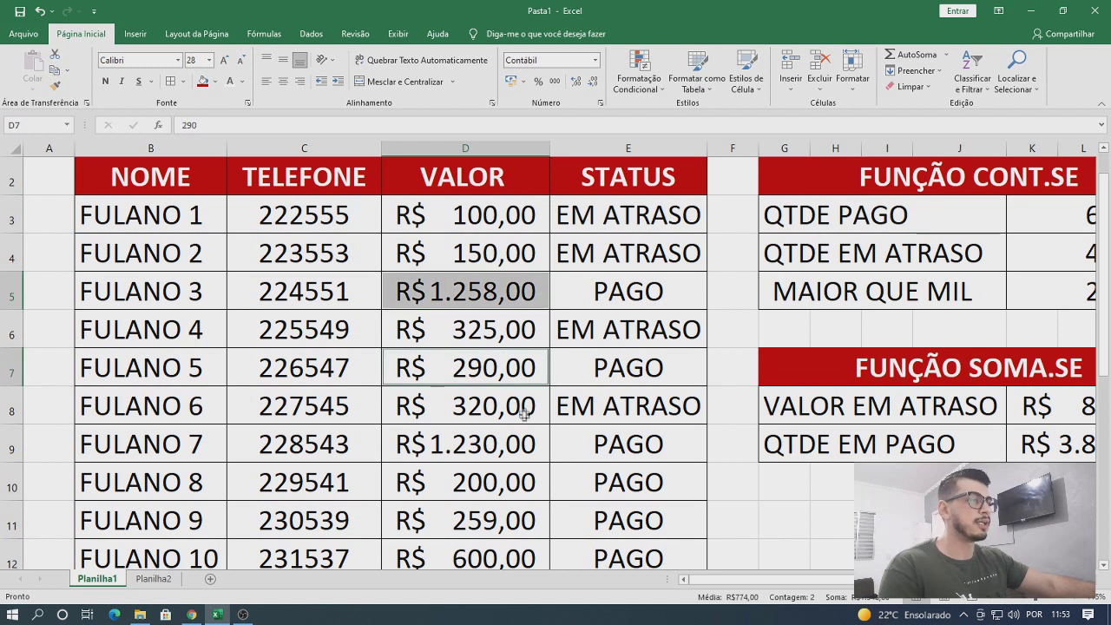
left_click(523, 441, "ctrl")
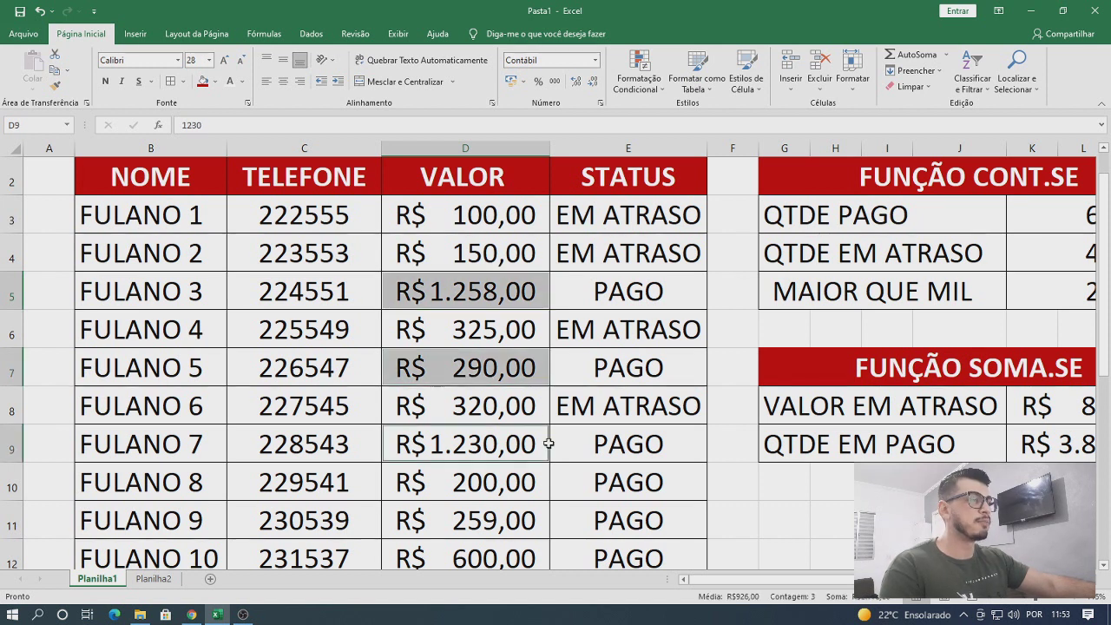
left_click(515, 490, "ctrl")
left_click(516, 519, "ctrl")
left_click(516, 553, "ctrl")
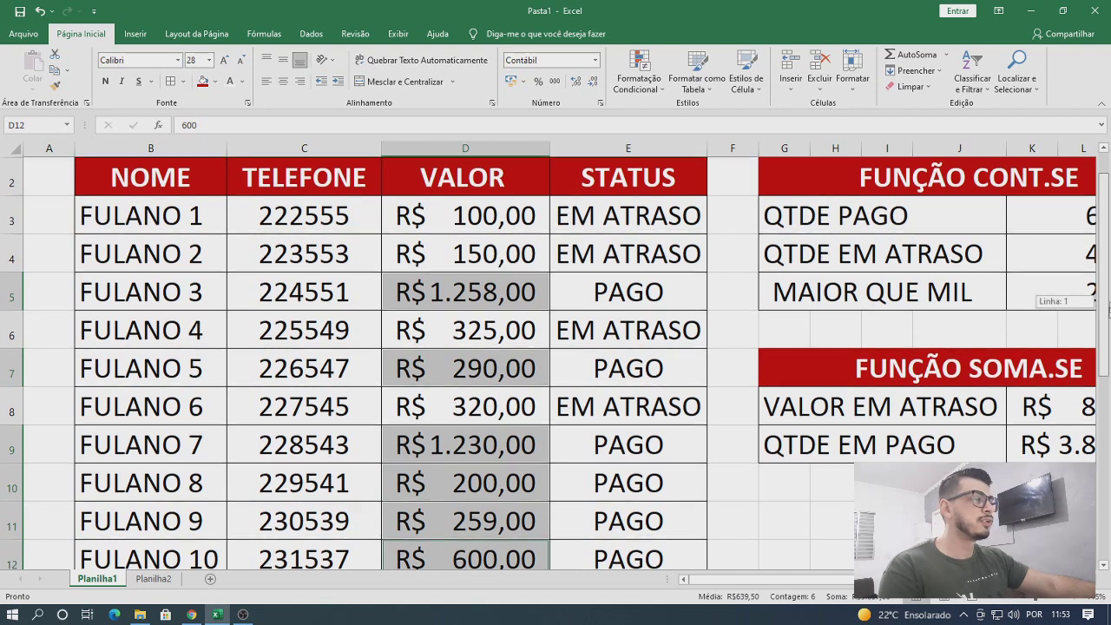
- Review the CONT.SE formula for QTDE PAGO in K3 and leave it as it is
scroll(1093, 300, "down", 1)
scroll(810, 317, "up", 2)
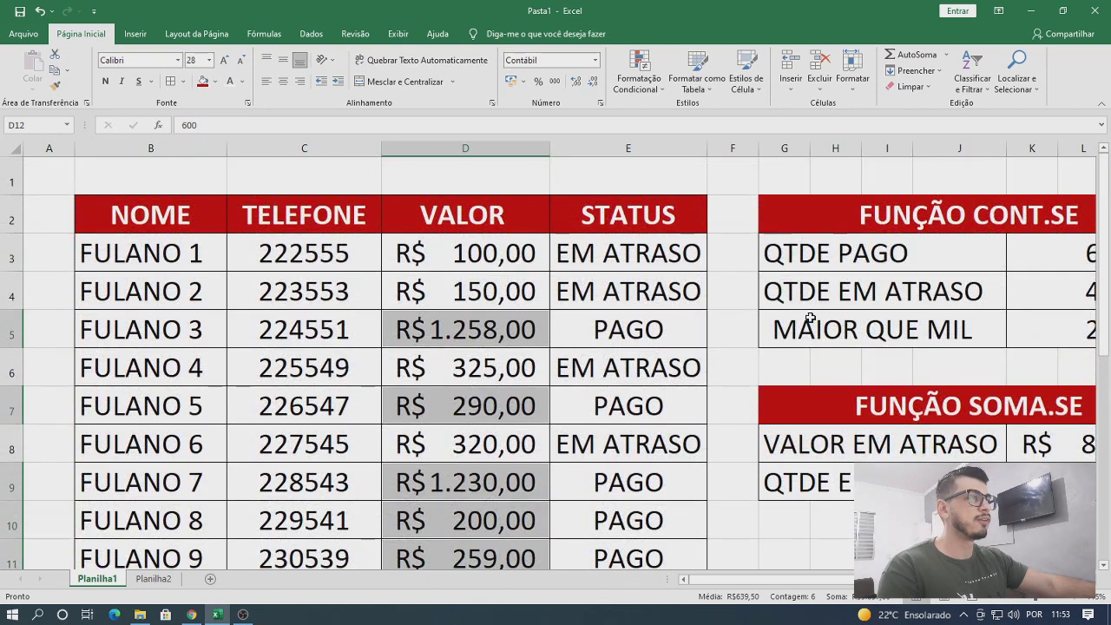
scroll(810, 317, "down", 1)
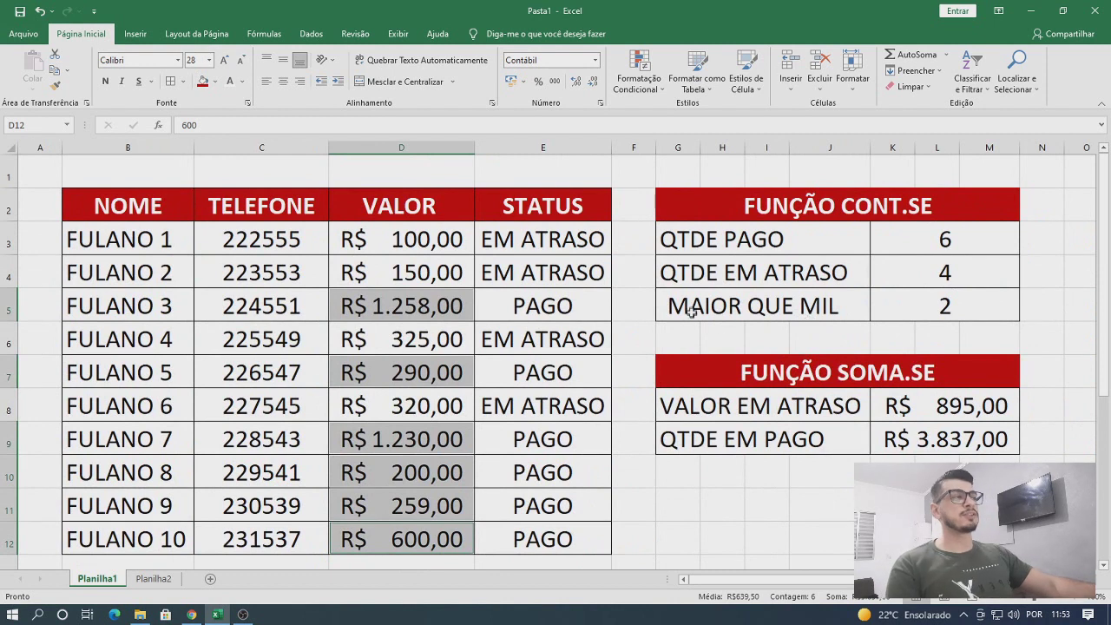
left_click(885, 247)
double_click(932, 243)
left_click_drag(886, 238, 909, 233)
key("Return")
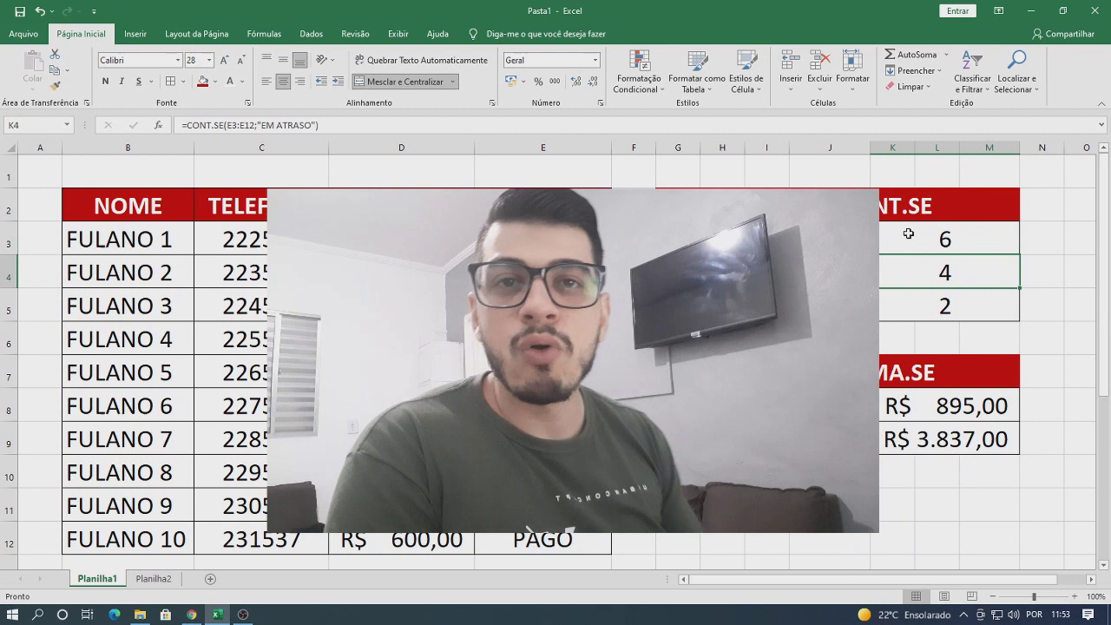